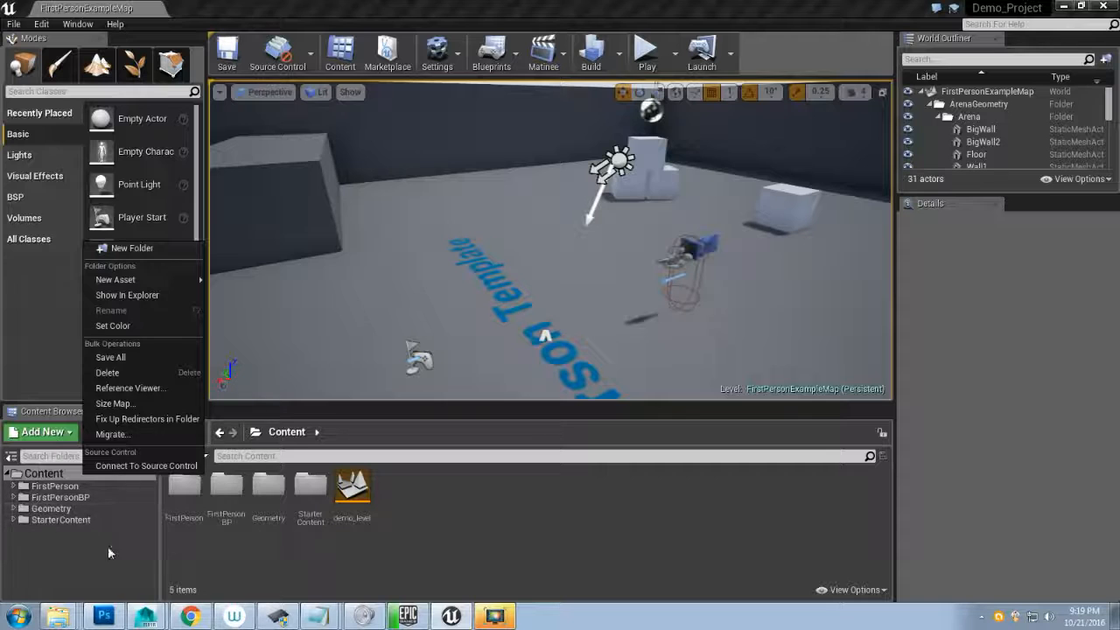
- Create a new folder named StaticMesh in the project's Content folder and open it
click(108, 546)
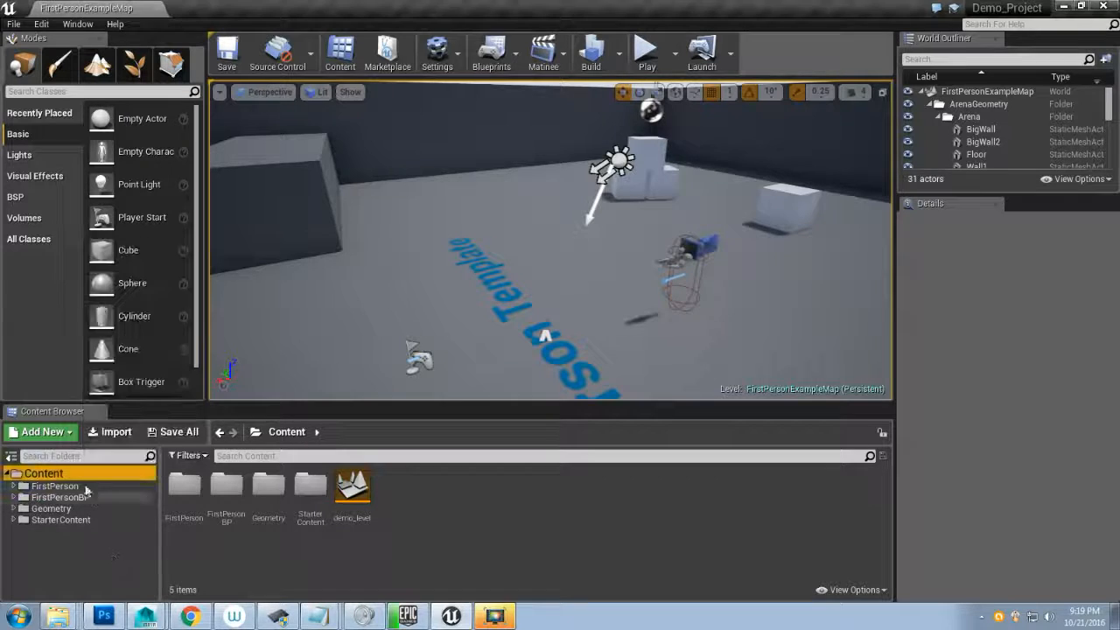
click(55, 434)
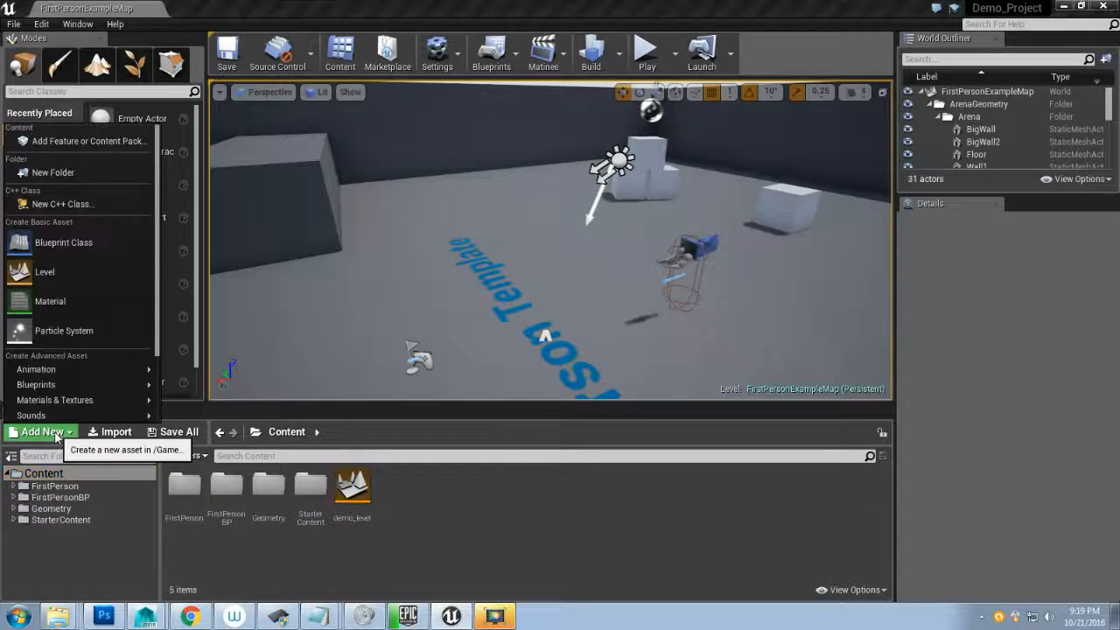
click(51, 173)
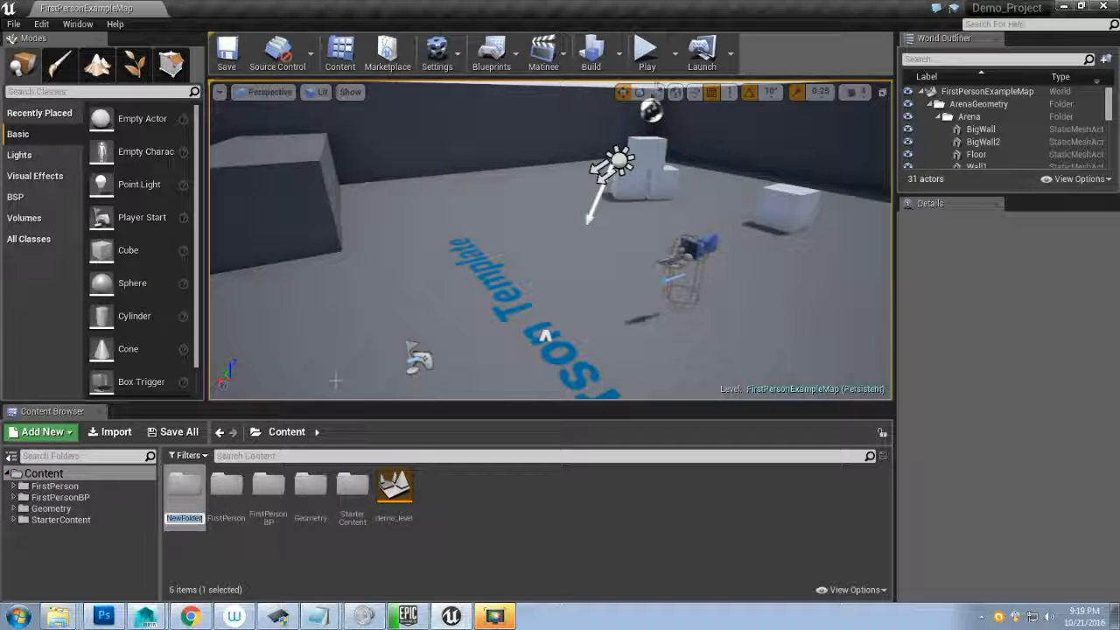
text(StaticMe)
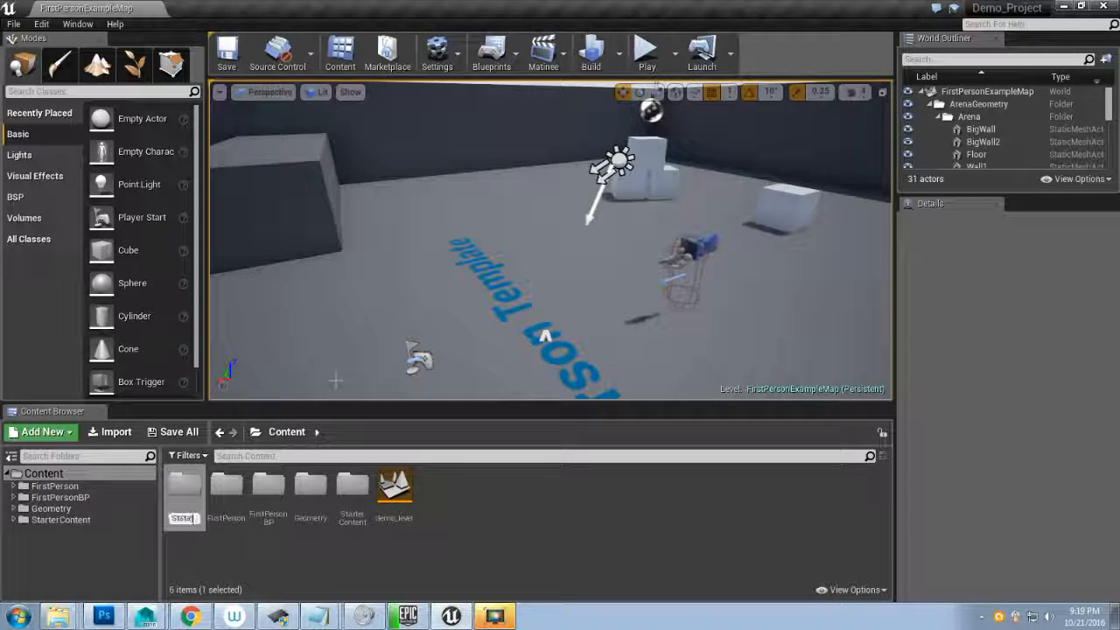
key(Return)
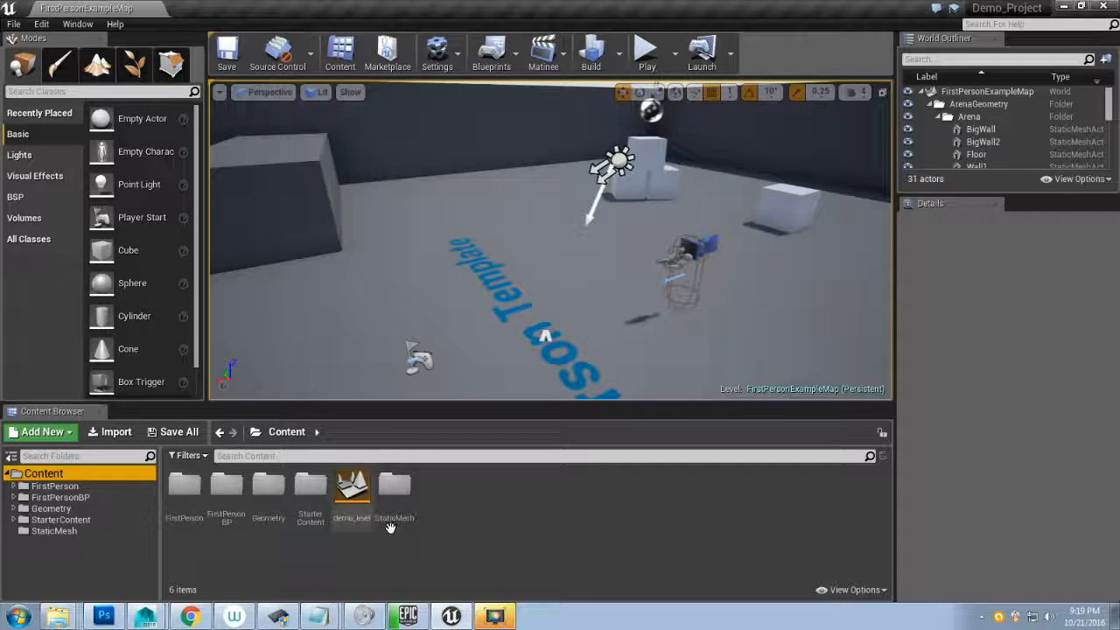
double_click(404, 489)
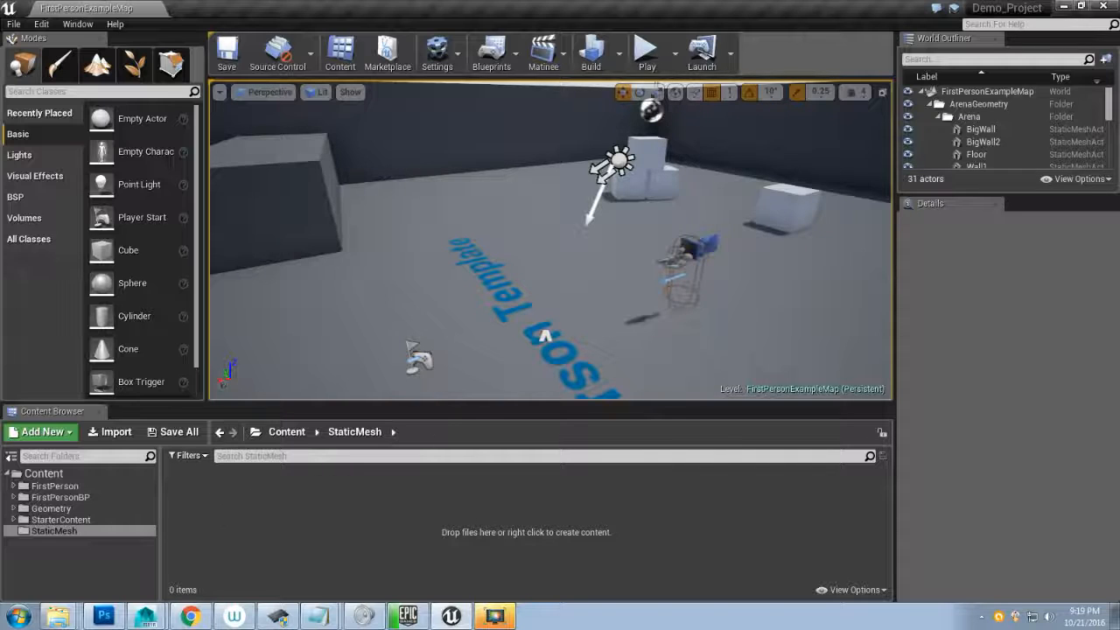
- Switch to the 3D Modeling folder window in Windows Explorer and move it clear of the Content Browser's file area
mouse_move(149, 619)
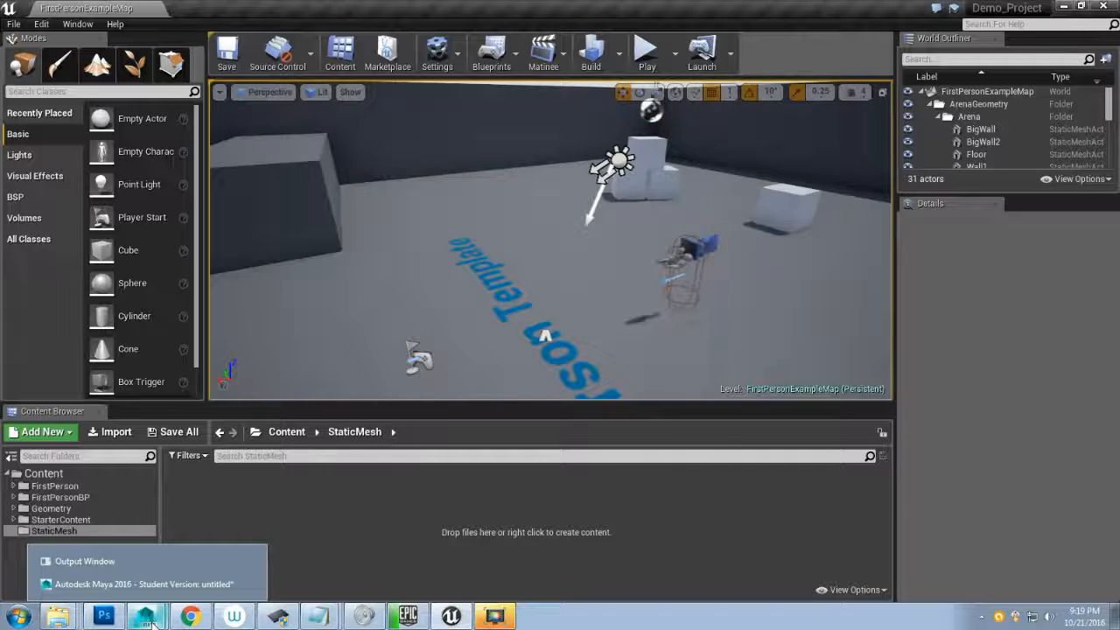
mouse_move(58, 618)
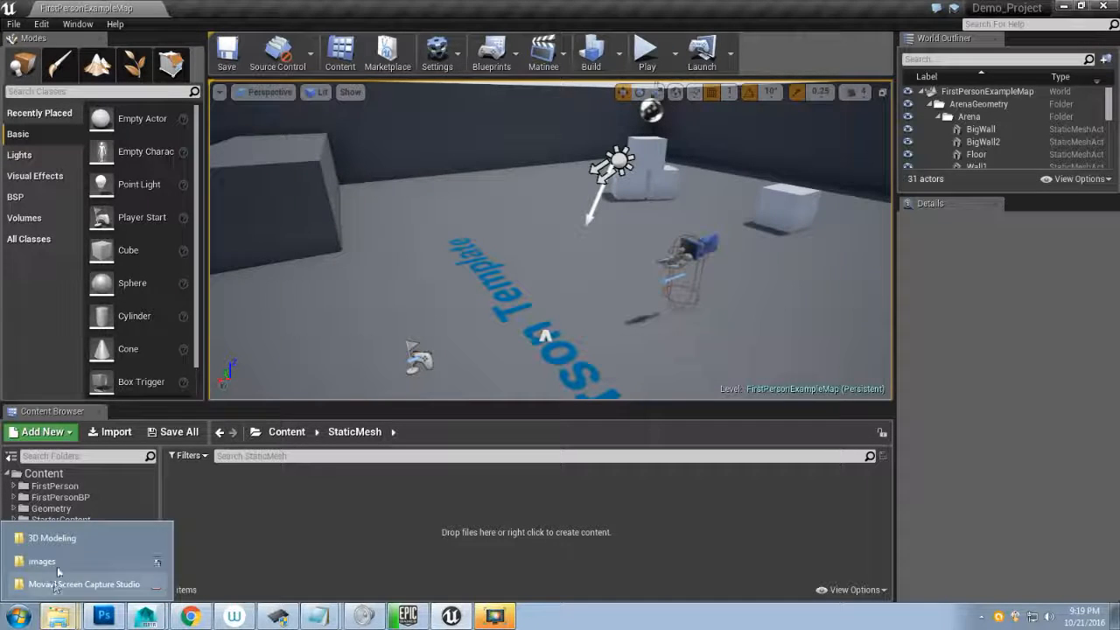
click(67, 540)
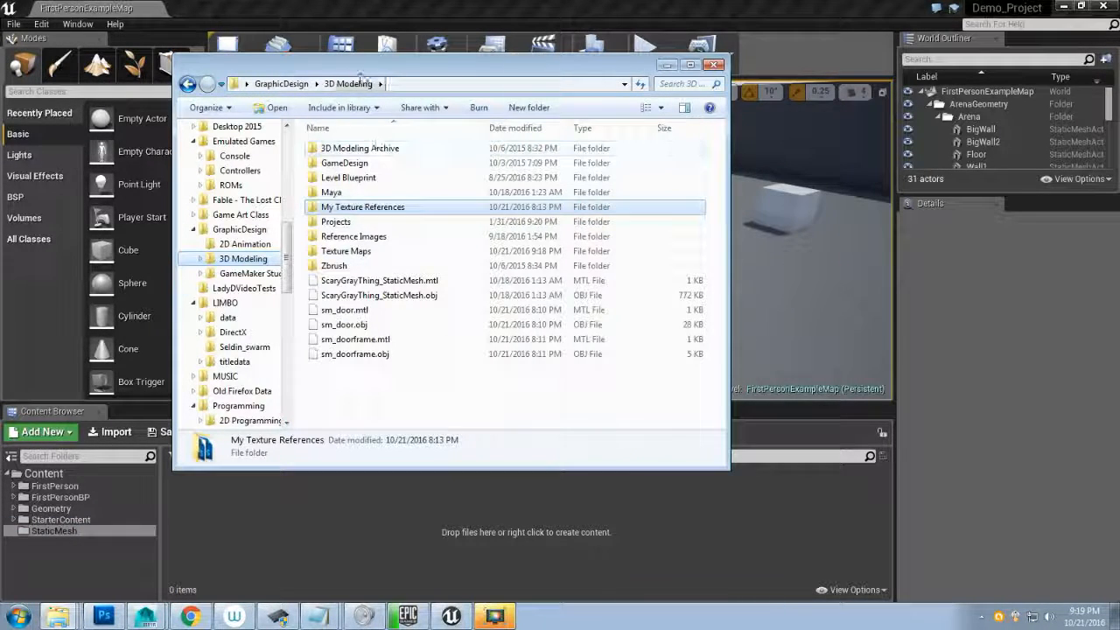
drag(382, 68, 779, 111)
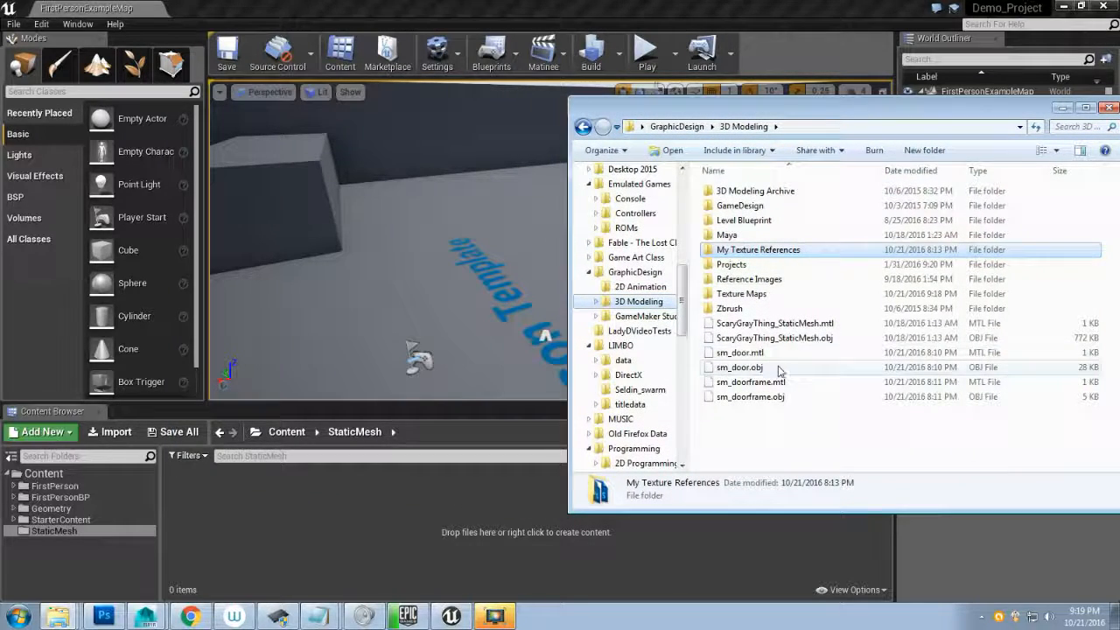
- Import sm_door.obj from the 3D Modeling folder into the StaticMesh folder with the default FBX import options
click(753, 367)
click(790, 399)
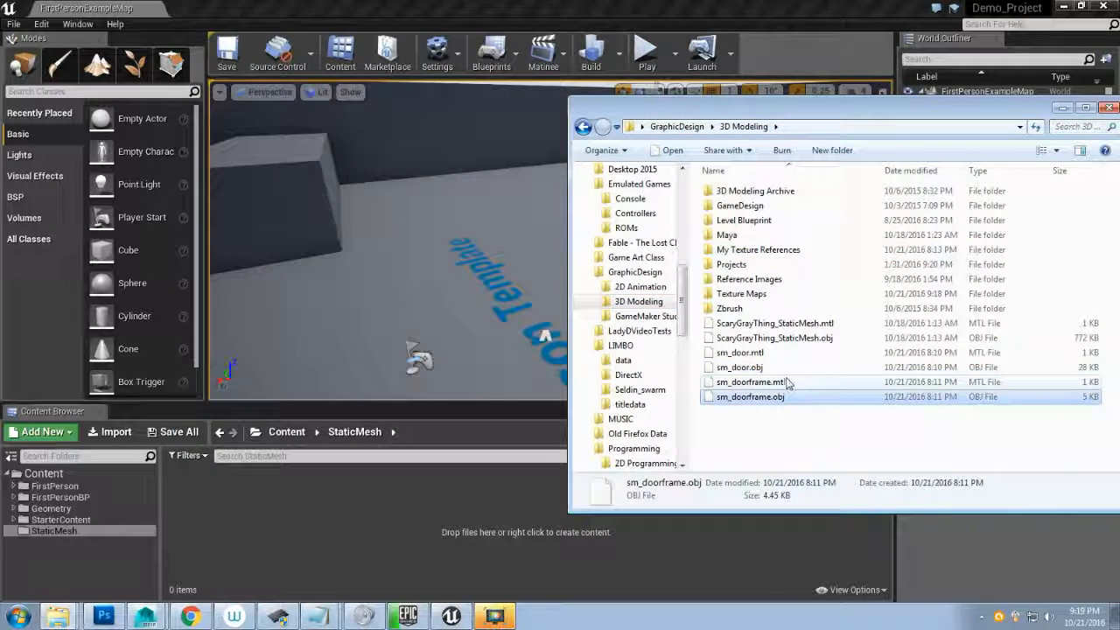
click(826, 368)
click(817, 400)
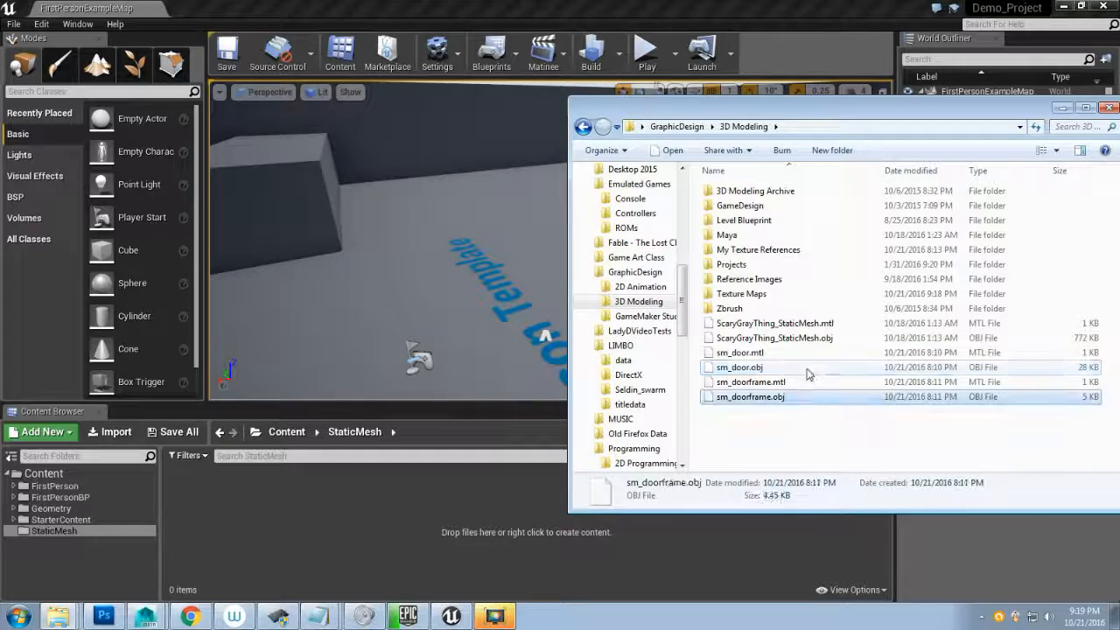
click(807, 373)
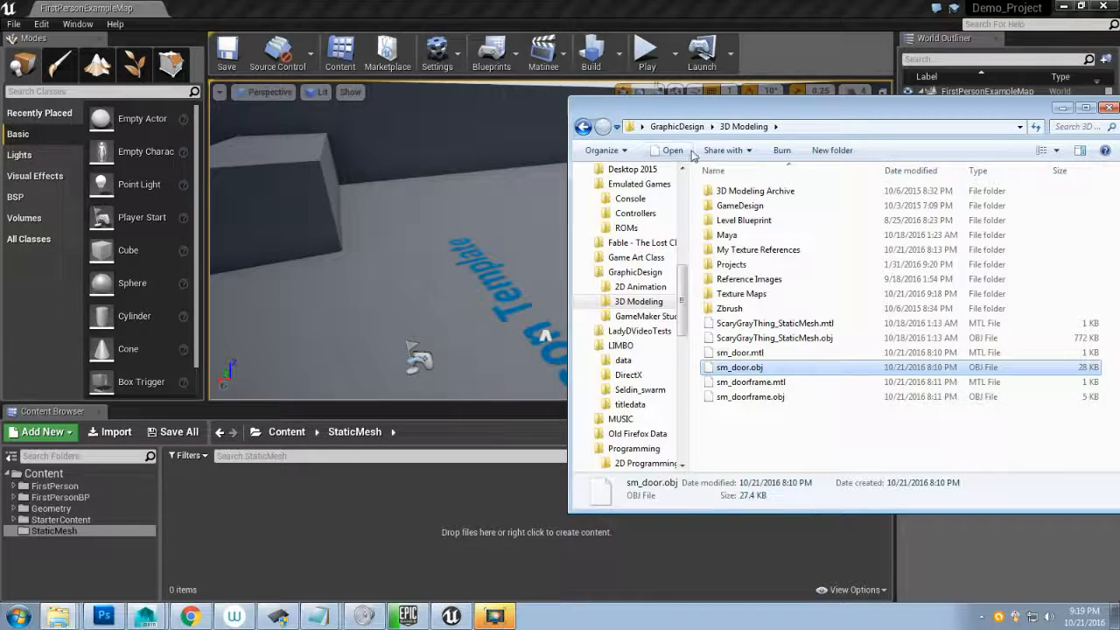
drag(700, 107, 793, 102)
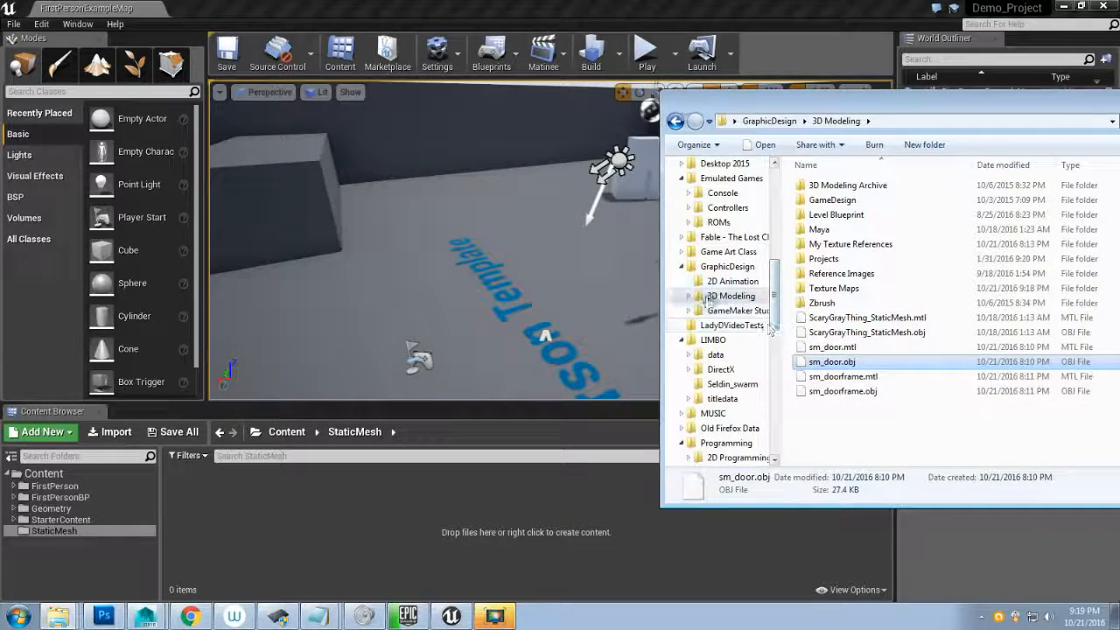
drag(831, 370, 351, 530)
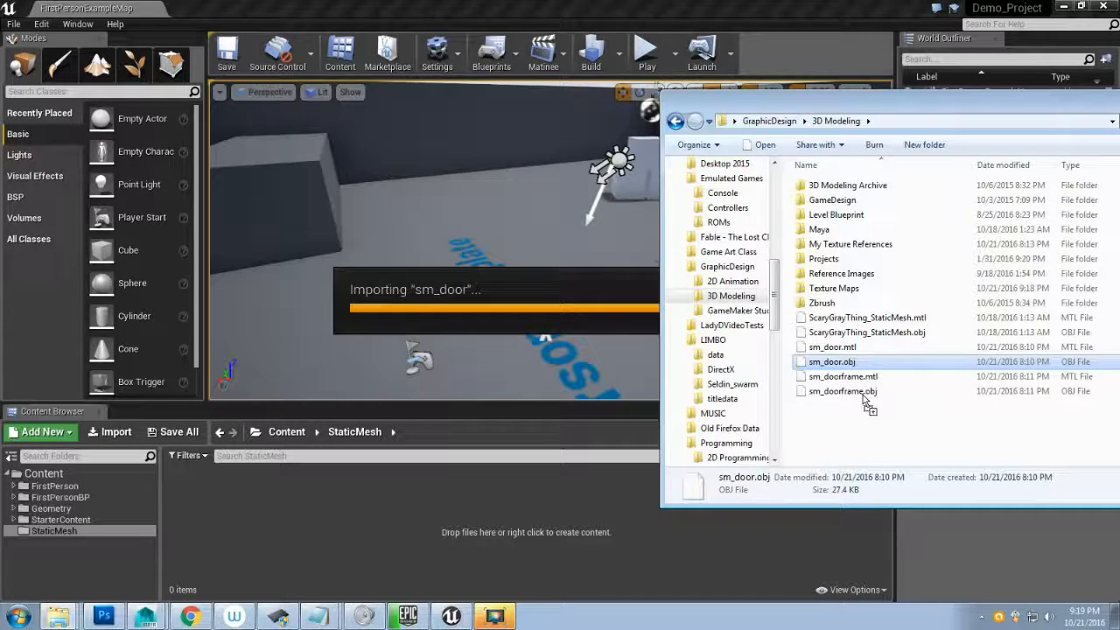
drag(574, 261, 382, 182)
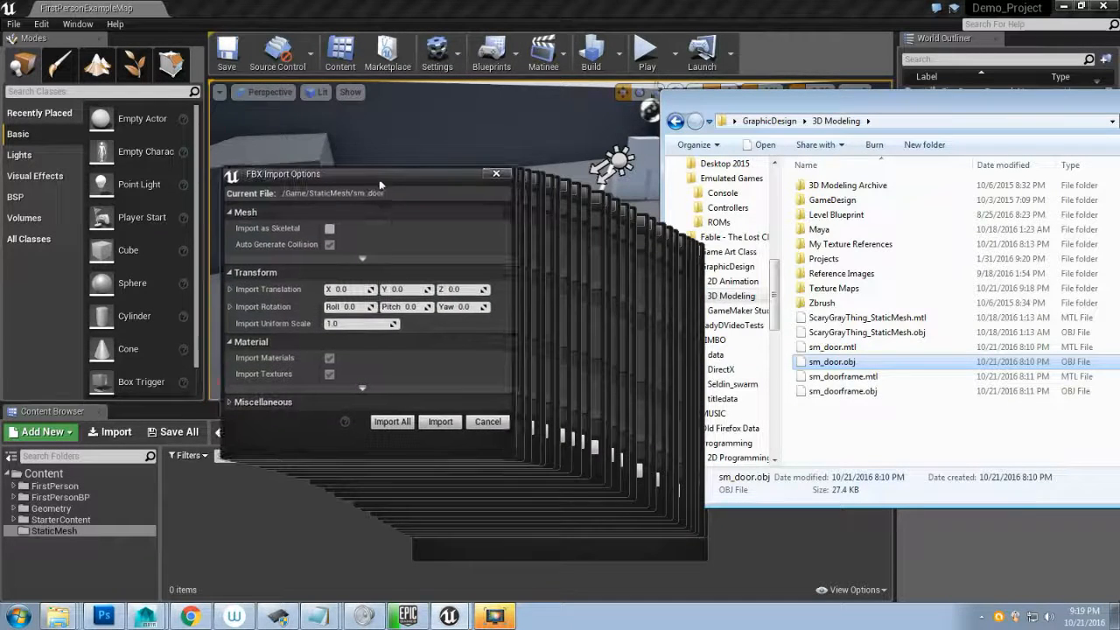
click(440, 423)
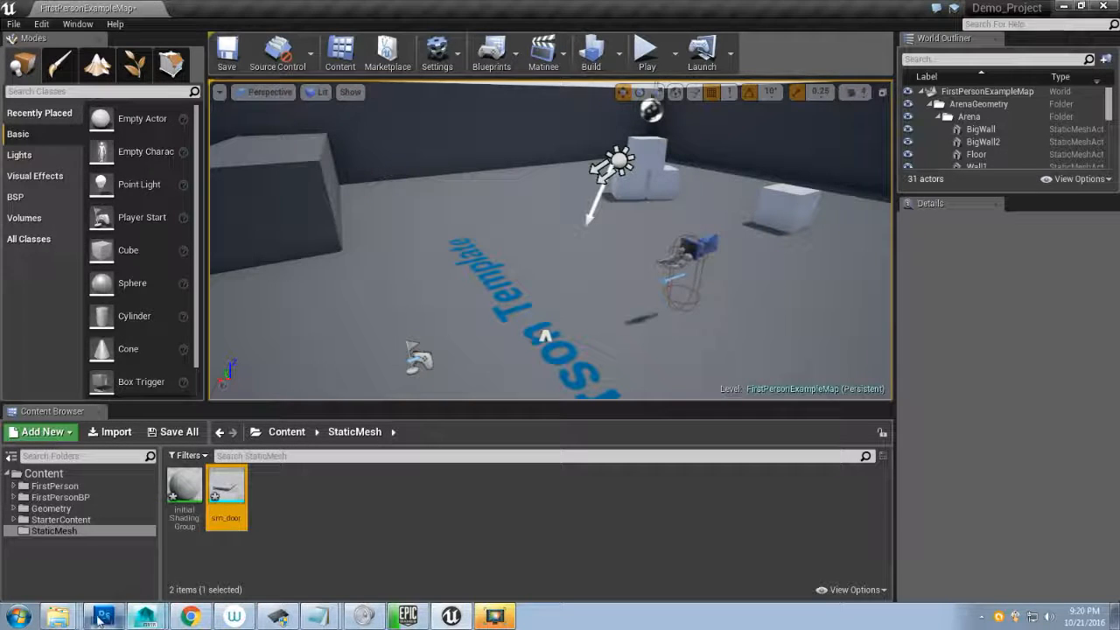
- Import sm_doorframe.obj from the 3D Modeling folder into the StaticMesh folder, using Import All with the default options
right_click(61, 617)
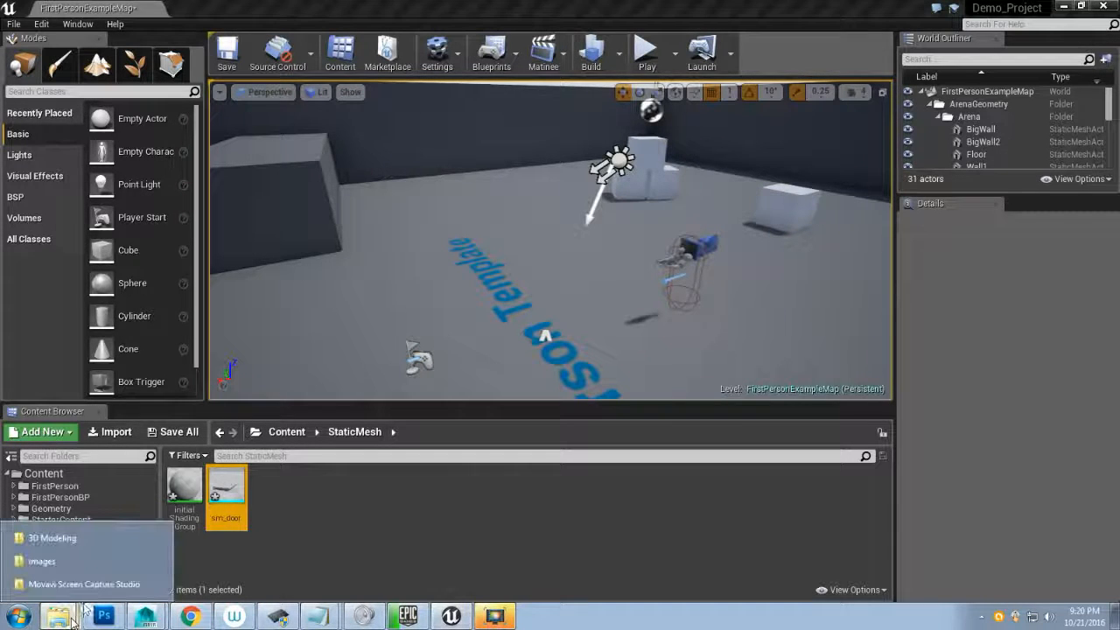
click(78, 540)
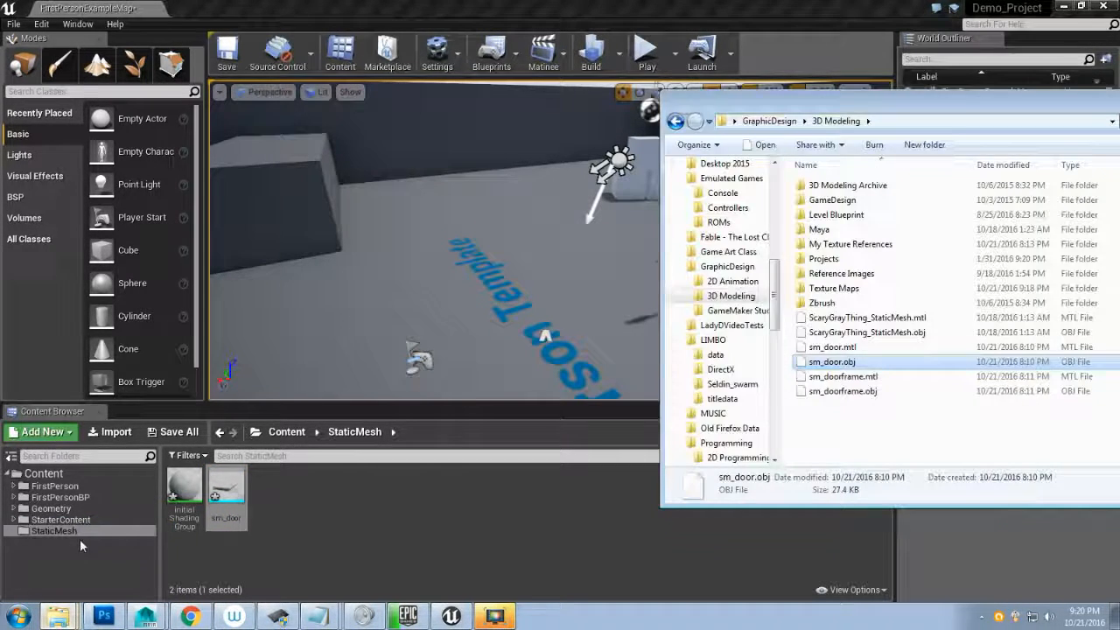
click(836, 391)
drag(338, 519, 327, 510)
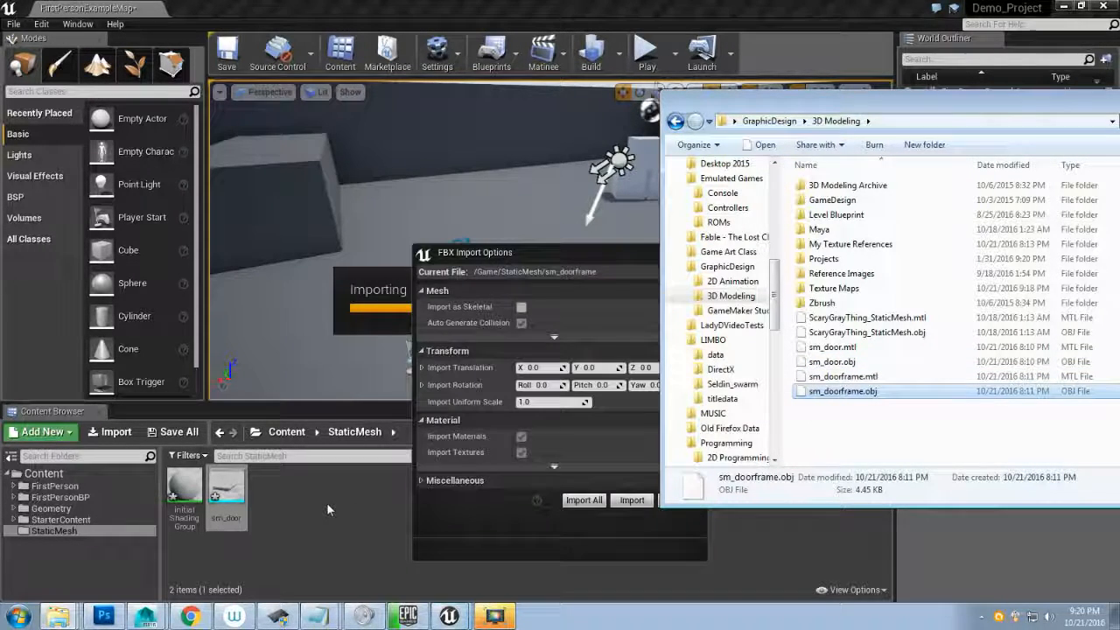
click(582, 498)
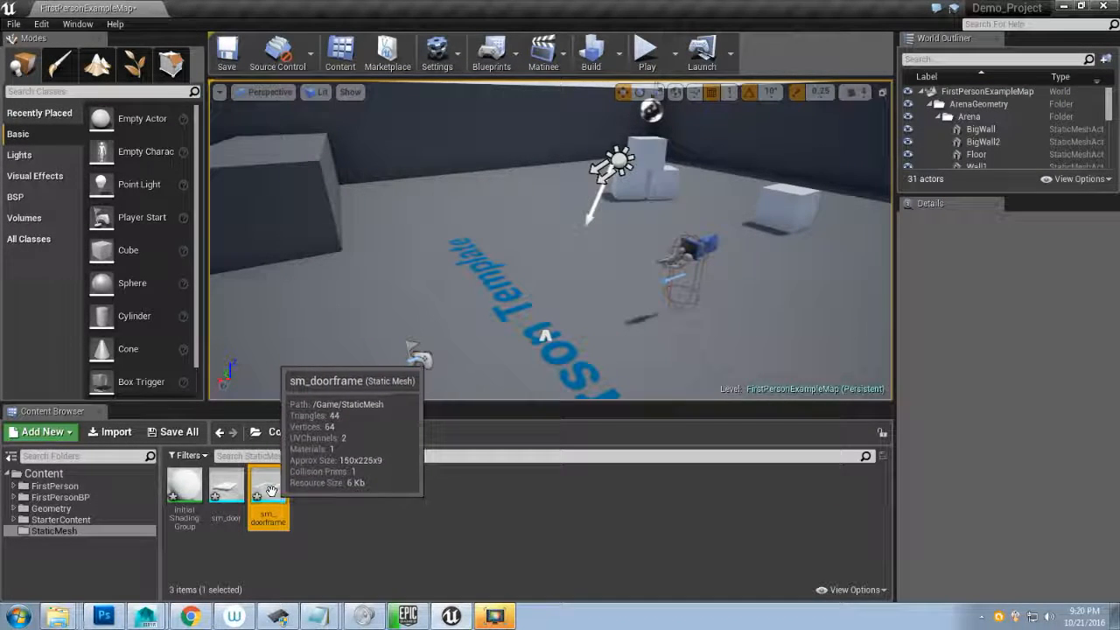
- Place the sm_doorframe mesh on the level floor beside the template text and select it
drag(275, 485, 444, 274)
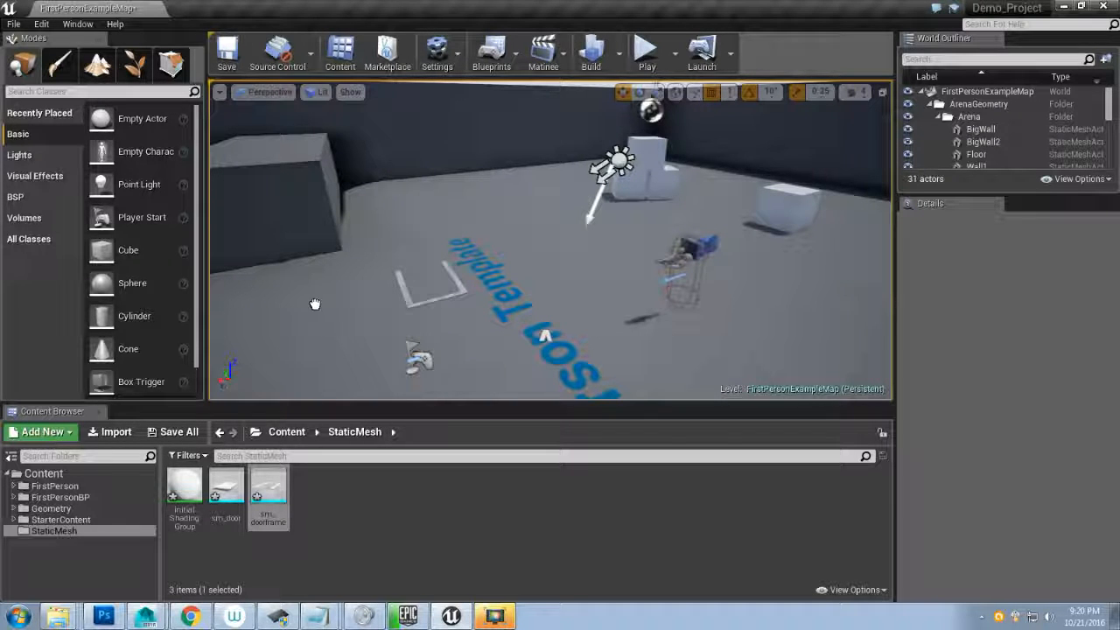
click(348, 235)
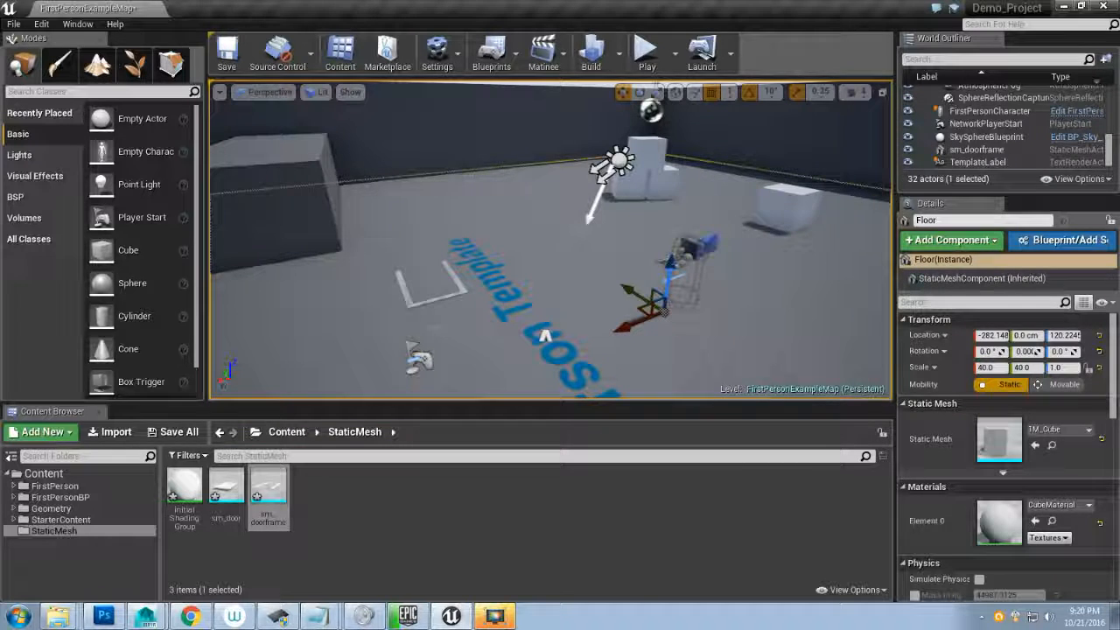
drag(348, 236, 332, 221)
right_drag(332, 221, 359, 218)
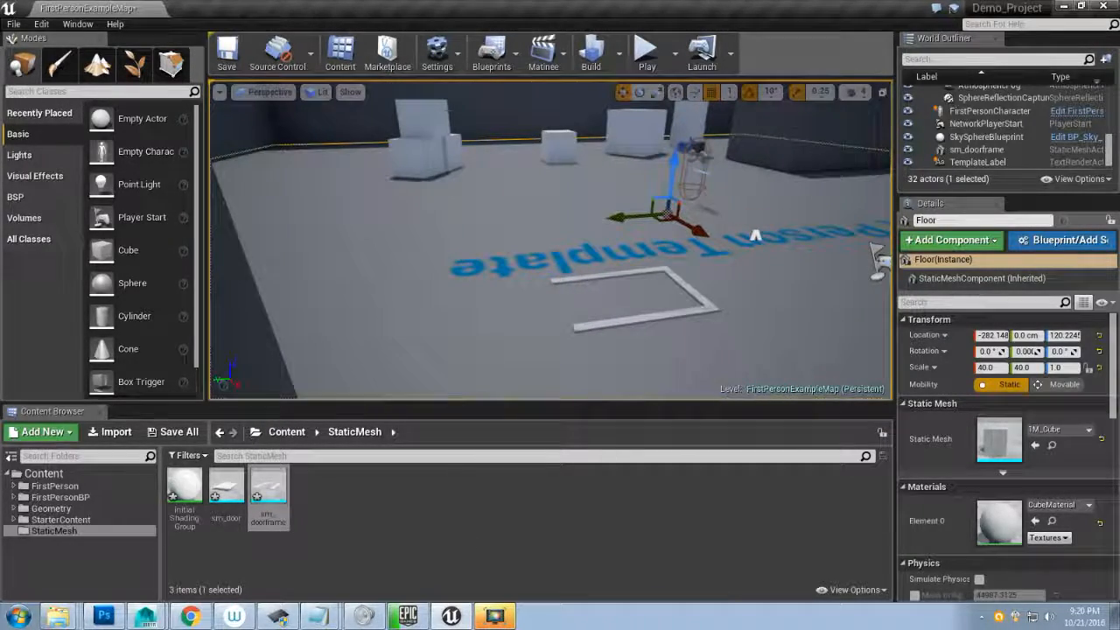
click(700, 300)
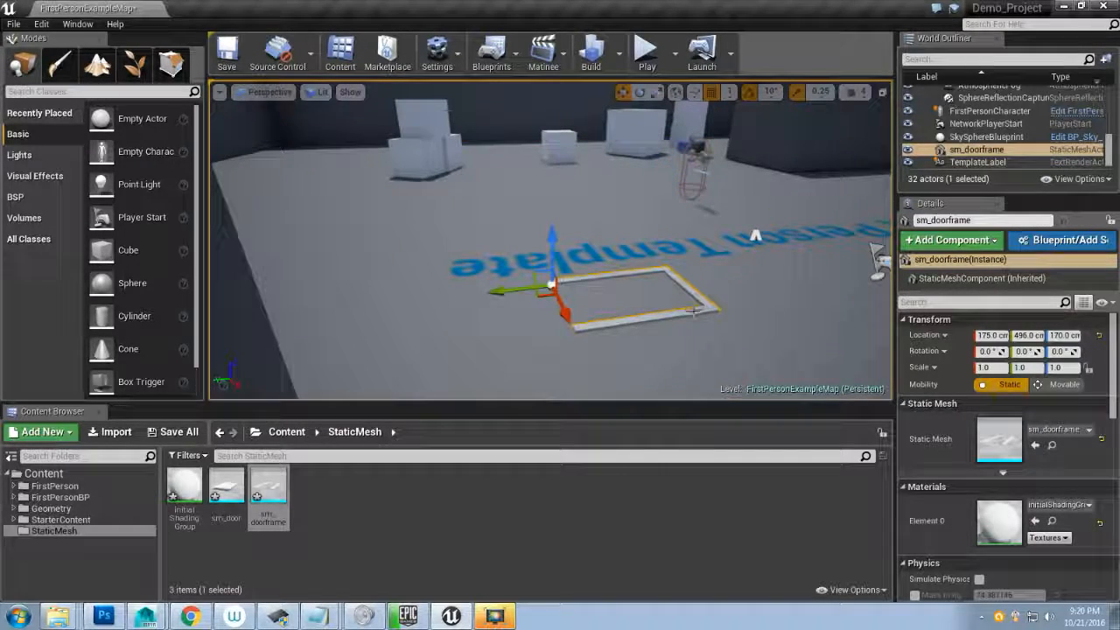
mouse_move(695, 312)
right_down()
mouse_move(722, 308)
mouse_move(716, 315)
right_up()
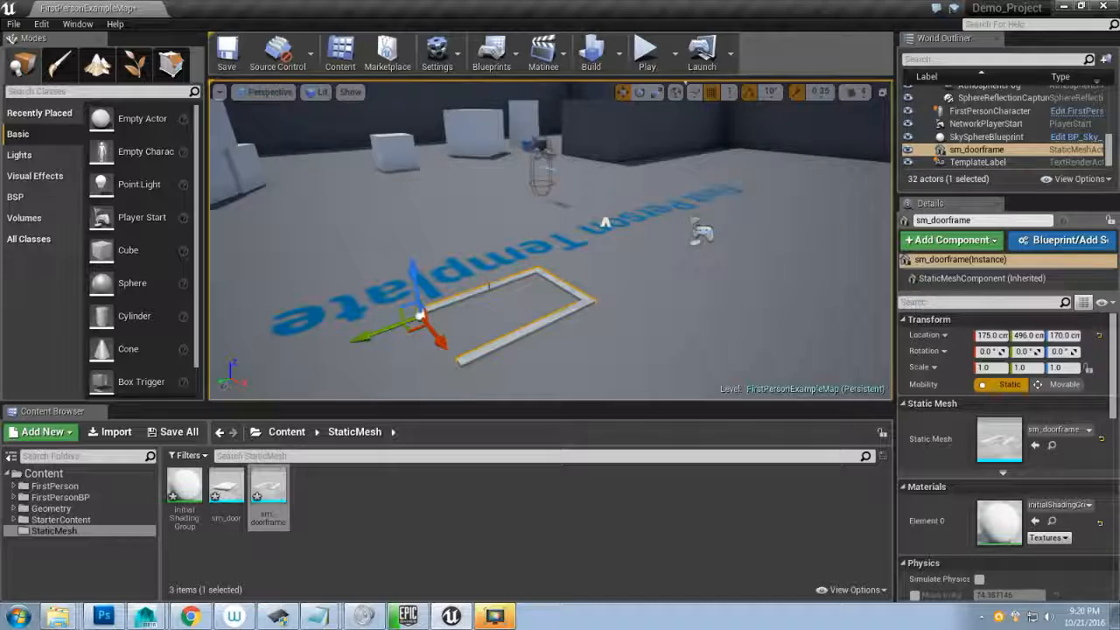
- Switch to Maya, select the door mesh and show its transform channels
mouse_move(147, 614)
click(149, 586)
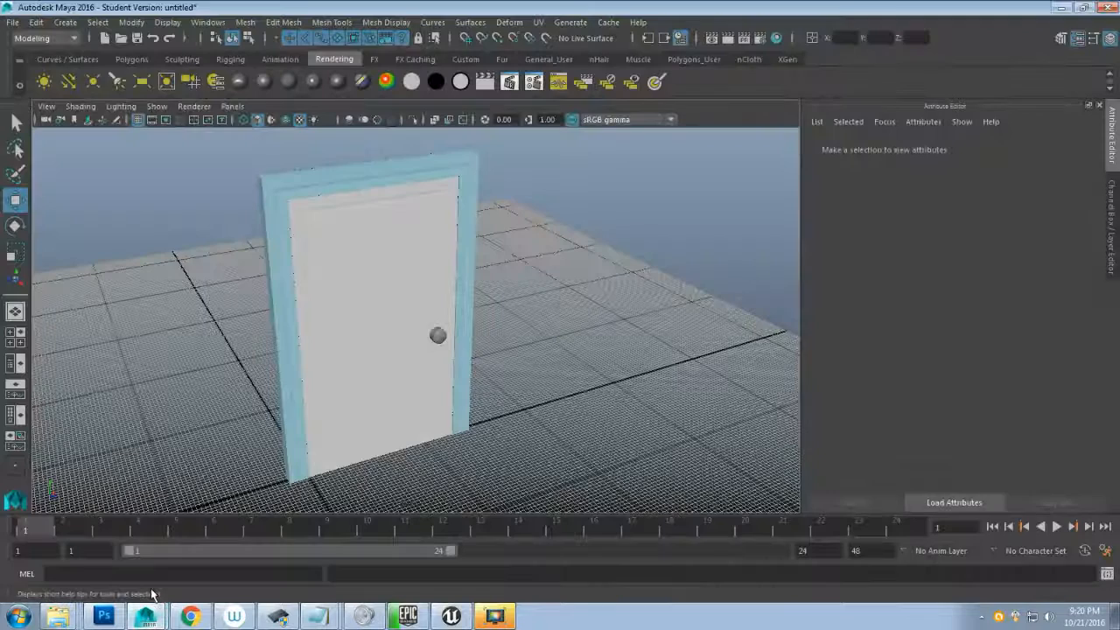
click(388, 382)
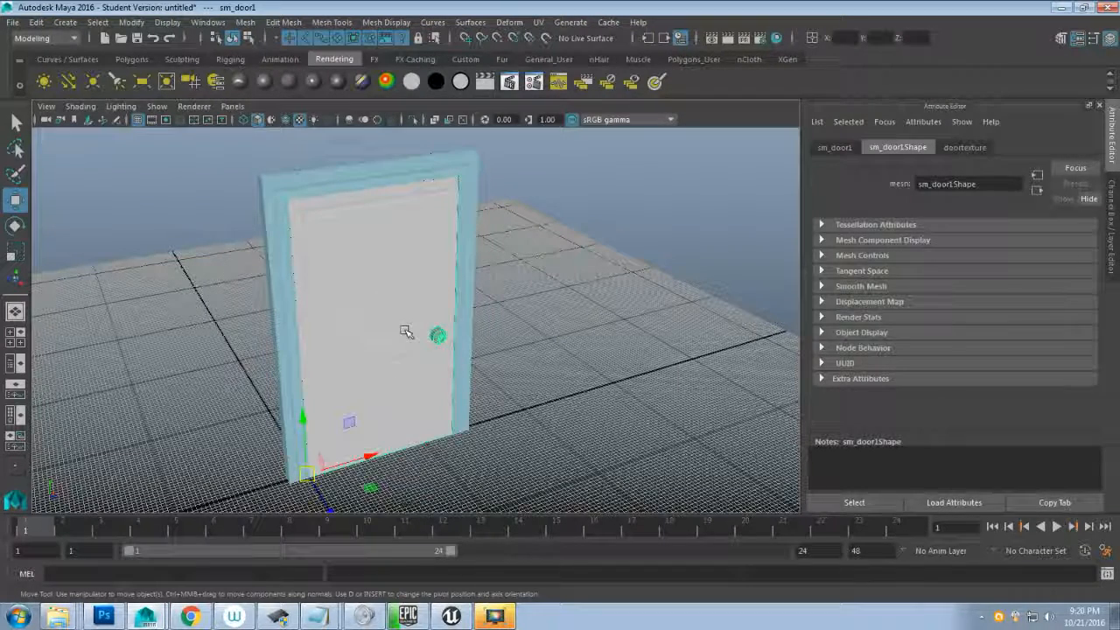
click(1109, 40)
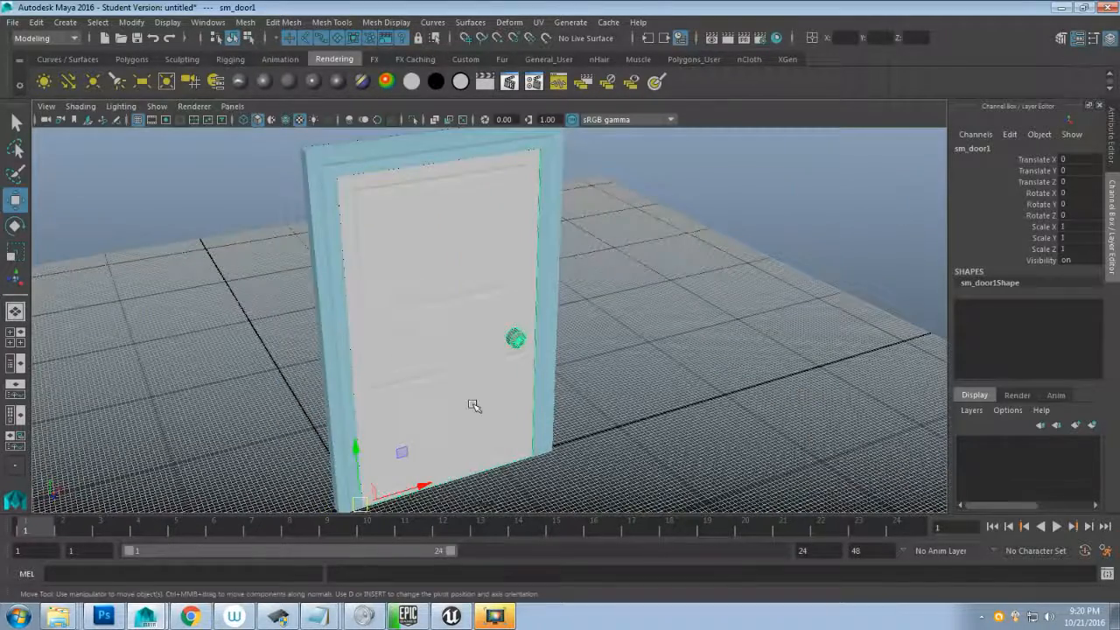
scroll(475, 400, down, 5)
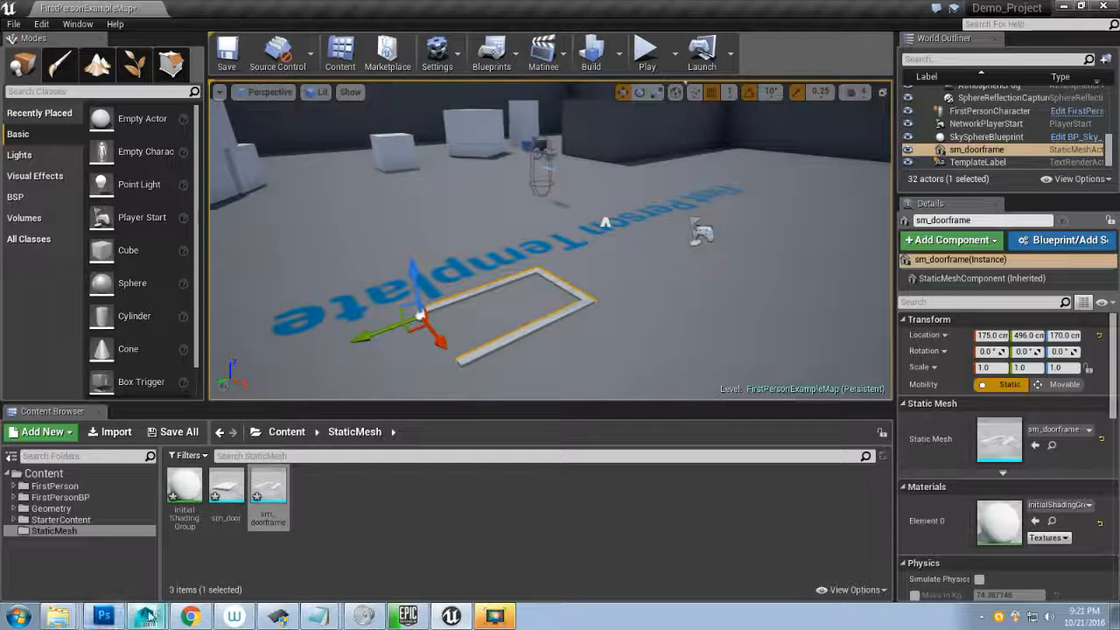
- Return to Maya, rotate the door 90 degrees about the X axis and select its Rotate X channel
mouse_move(149, 616)
click(104, 580)
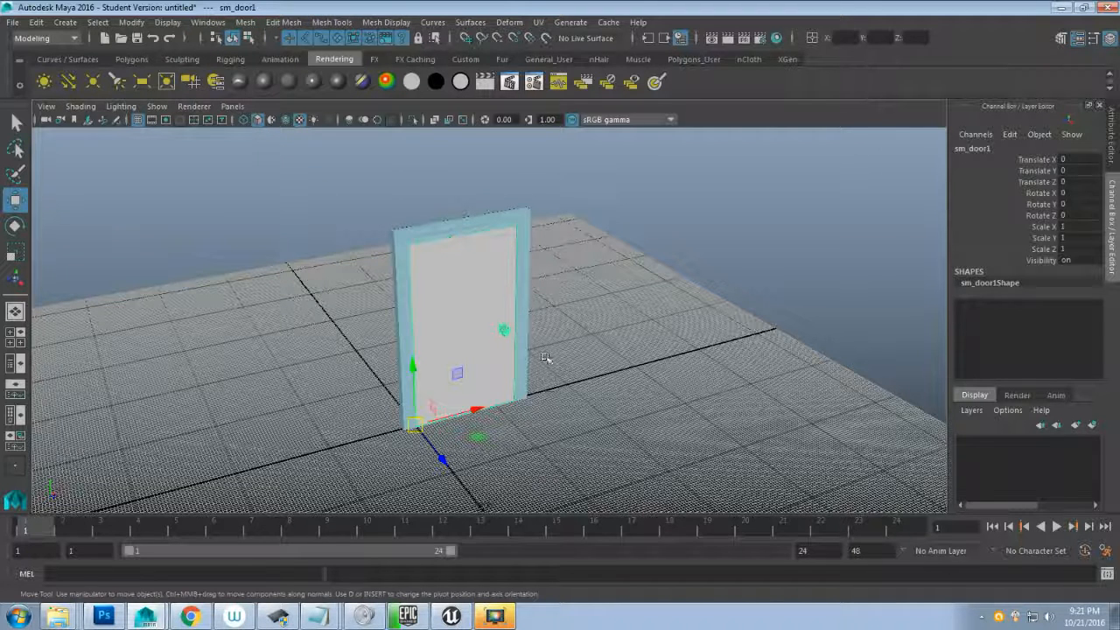
key(e)
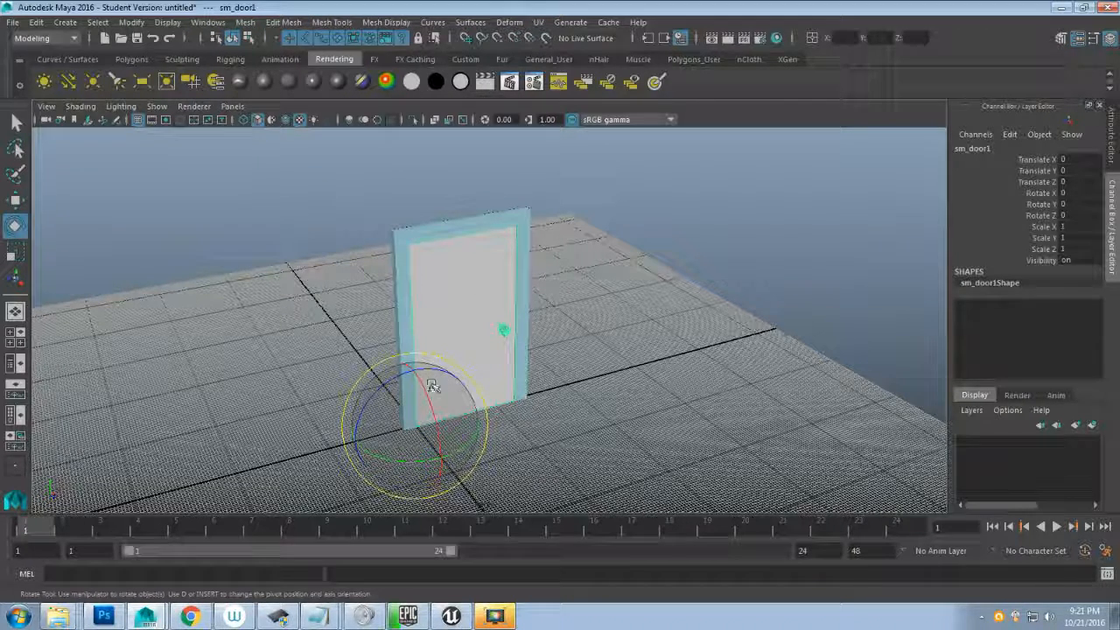
drag(428, 389, 438, 472)
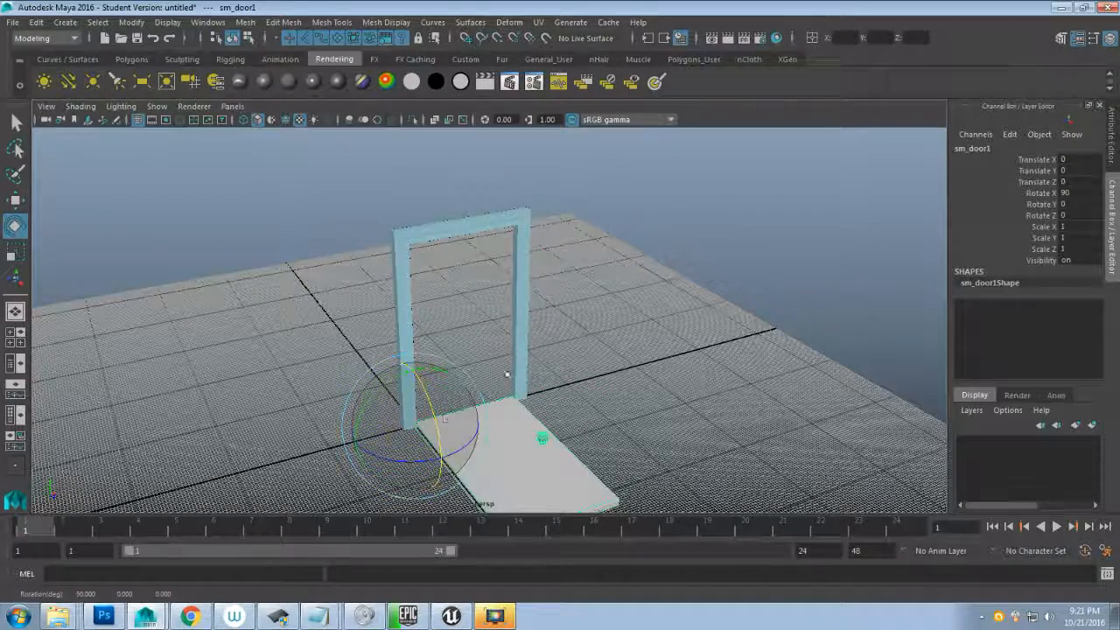
click(1039, 193)
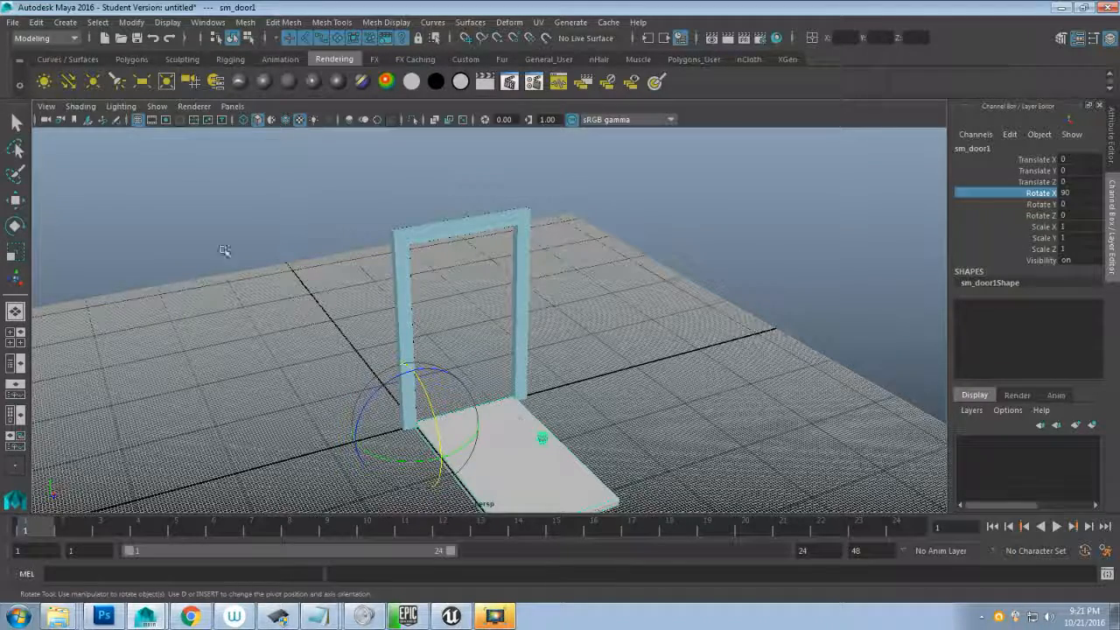
- Export the rotated door as an OBJ over the existing sm_door.obj in the 3D Modeling folder, replacing the file
click(13, 21)
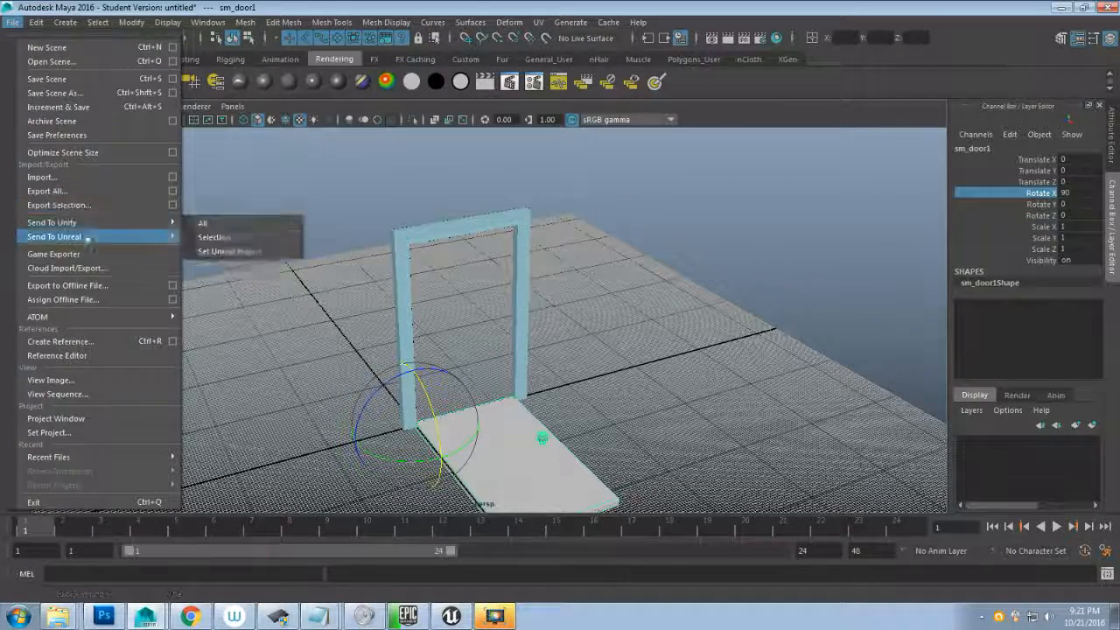
click(81, 207)
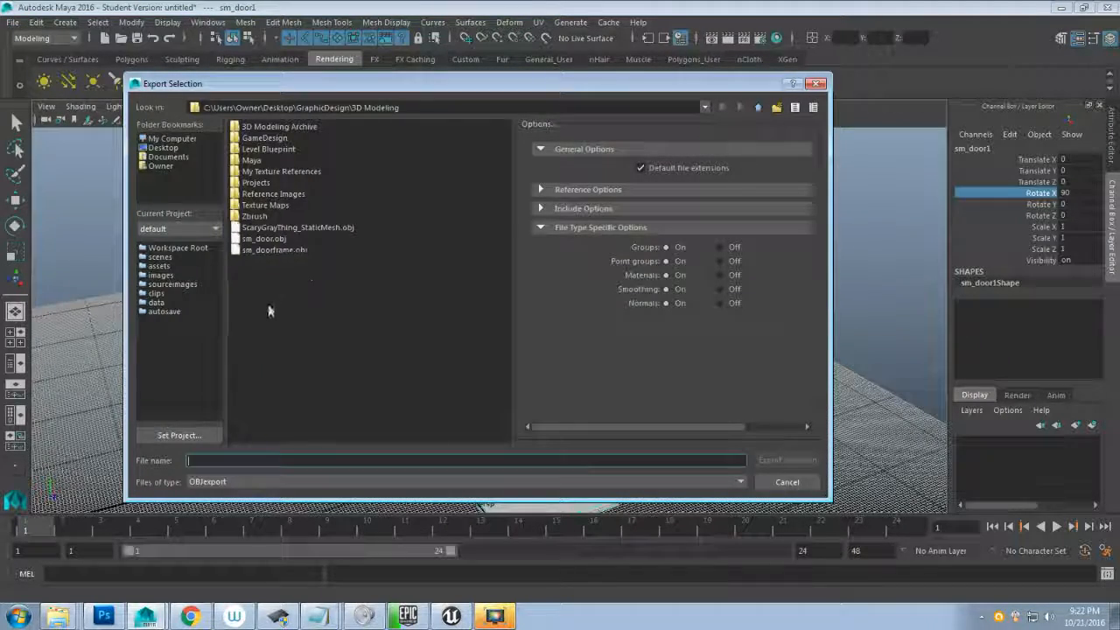
click(264, 242)
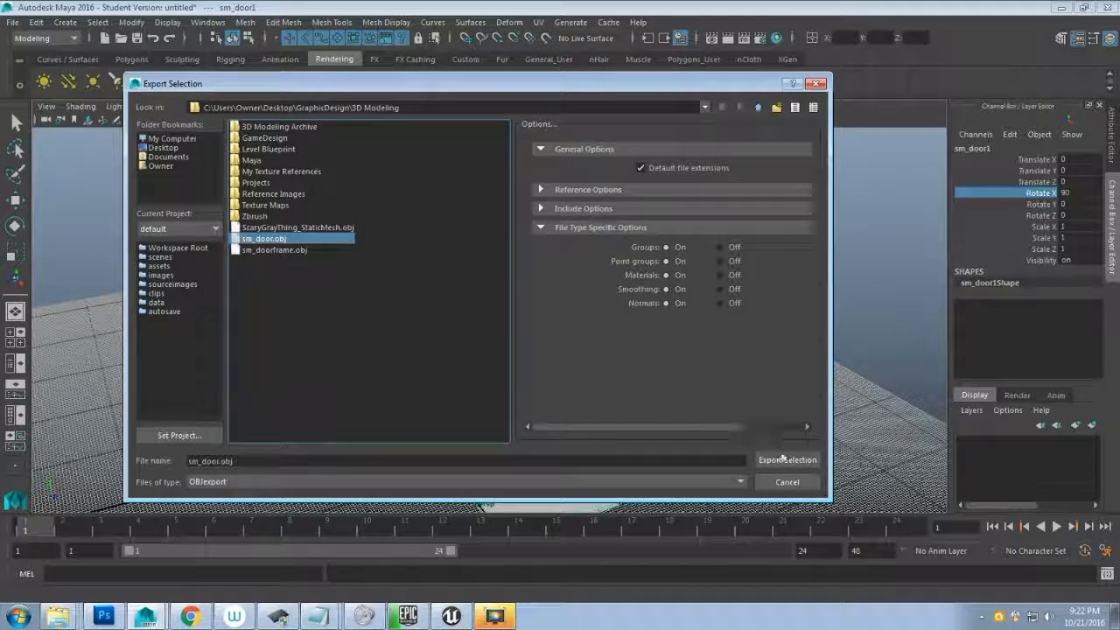
click(784, 459)
click(448, 310)
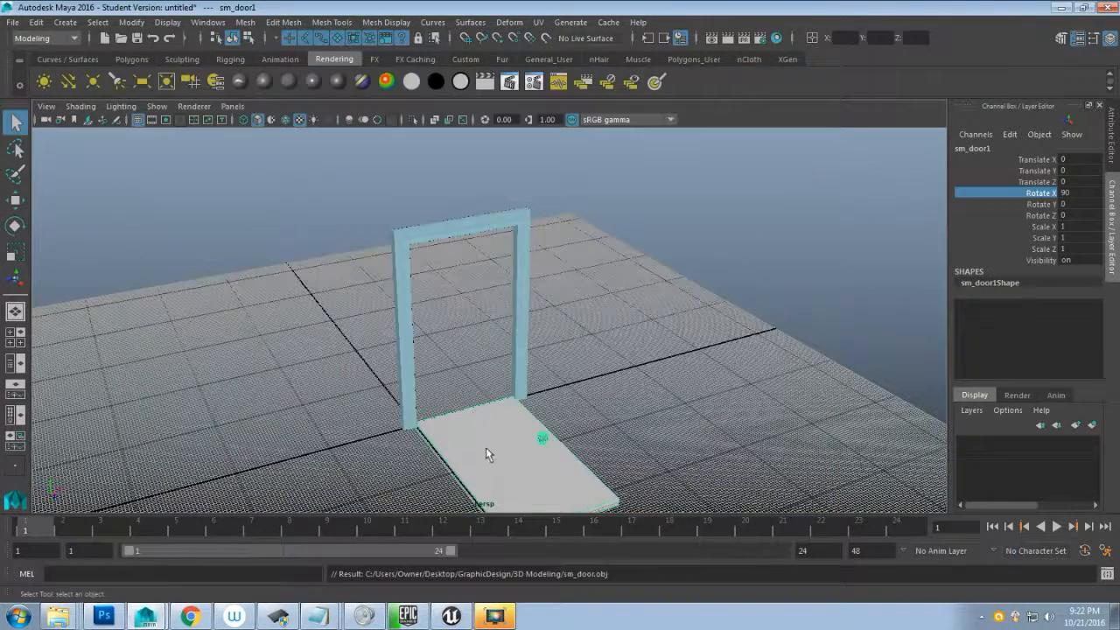
- Select the door frame mesh and set its X rotation to 90 degrees
click(525, 289)
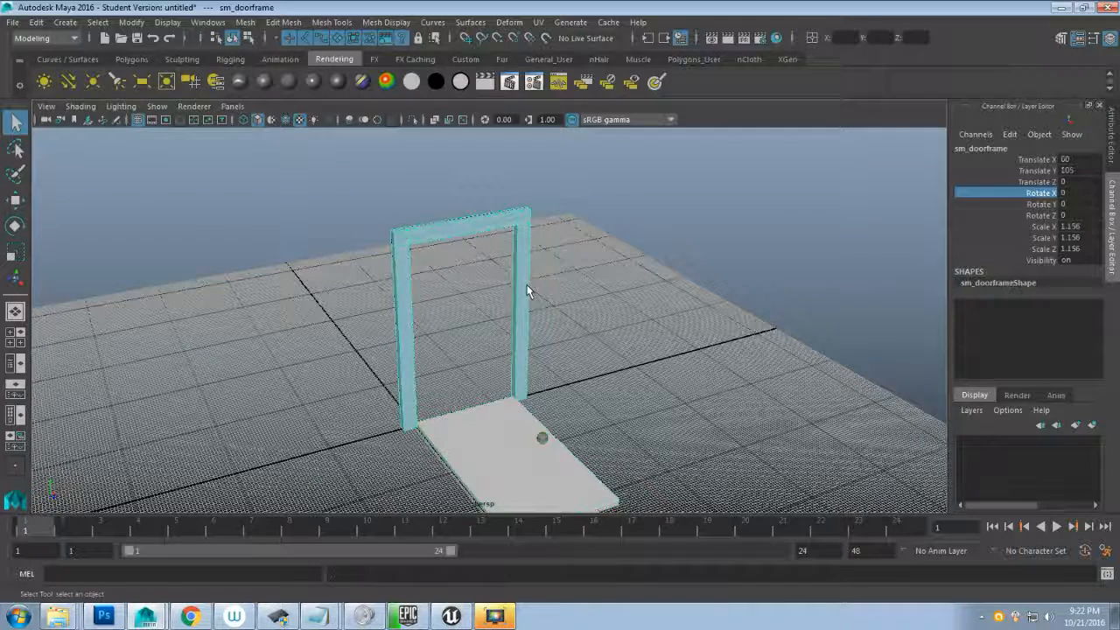
click(1087, 193)
text(90)
key(Return)
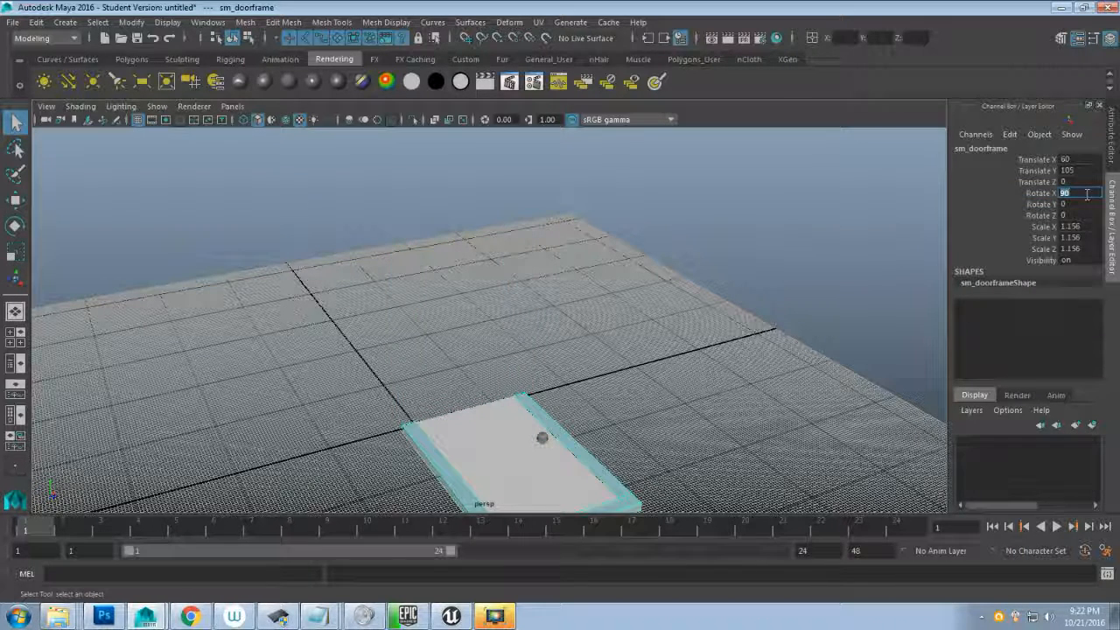
- Export the rotated door frame over the existing sm_doorframe.obj in the 3D Modeling folder, replacing the file
click(13, 22)
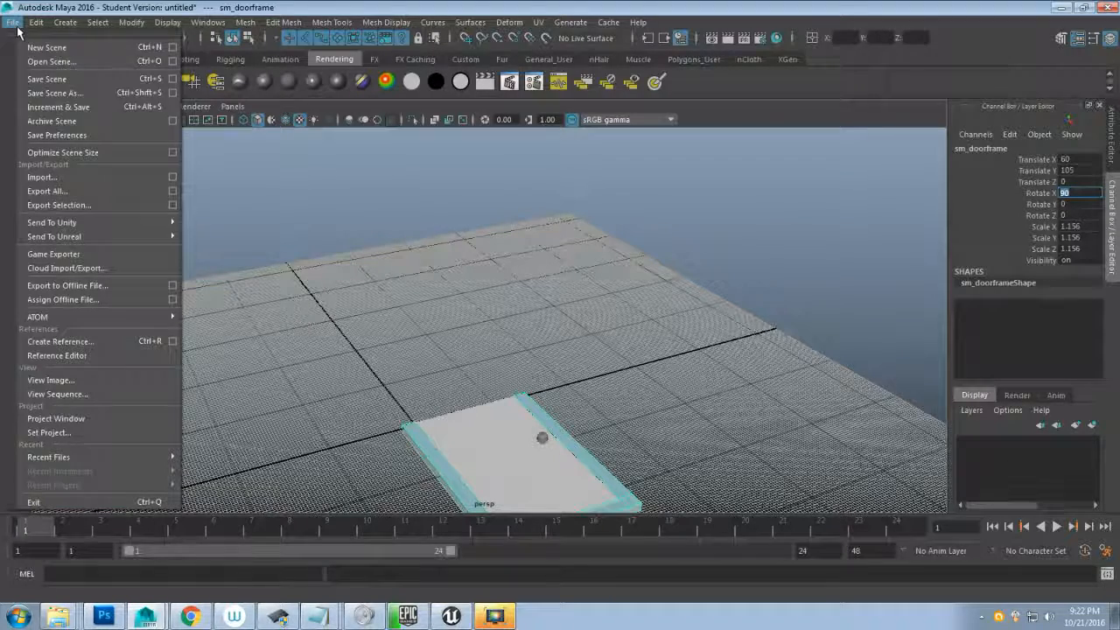
click(60, 205)
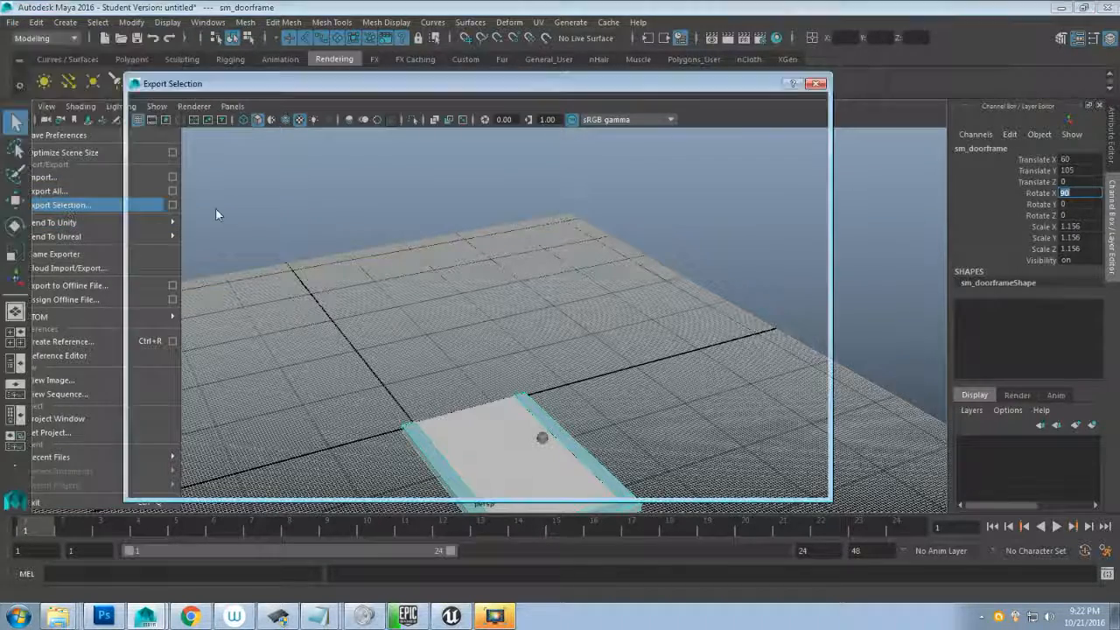
click(278, 250)
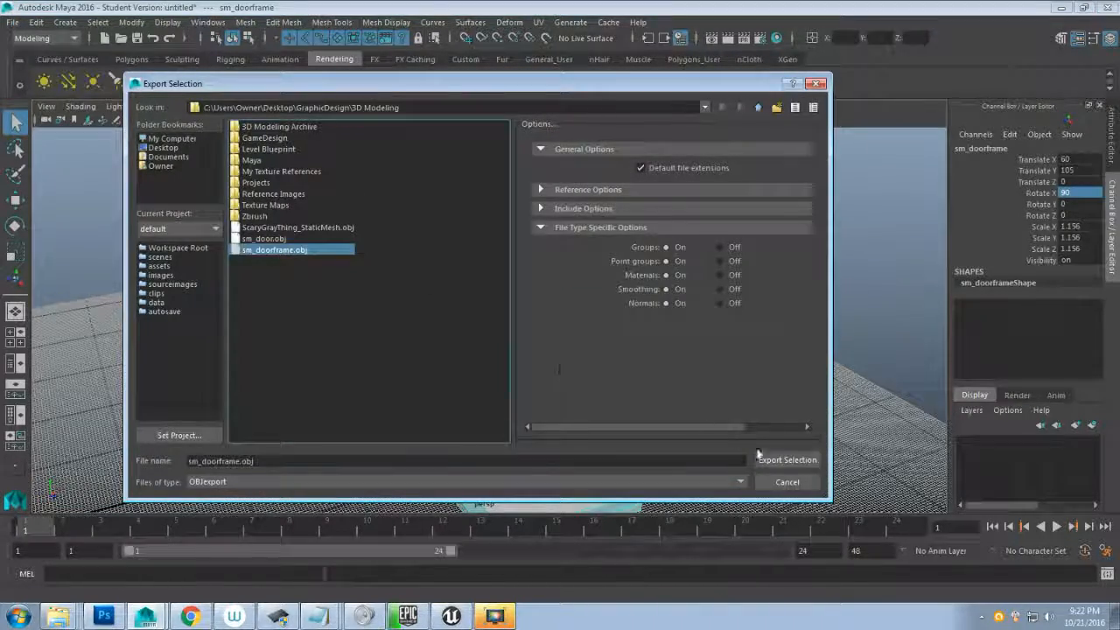
key(Return)
click(446, 311)
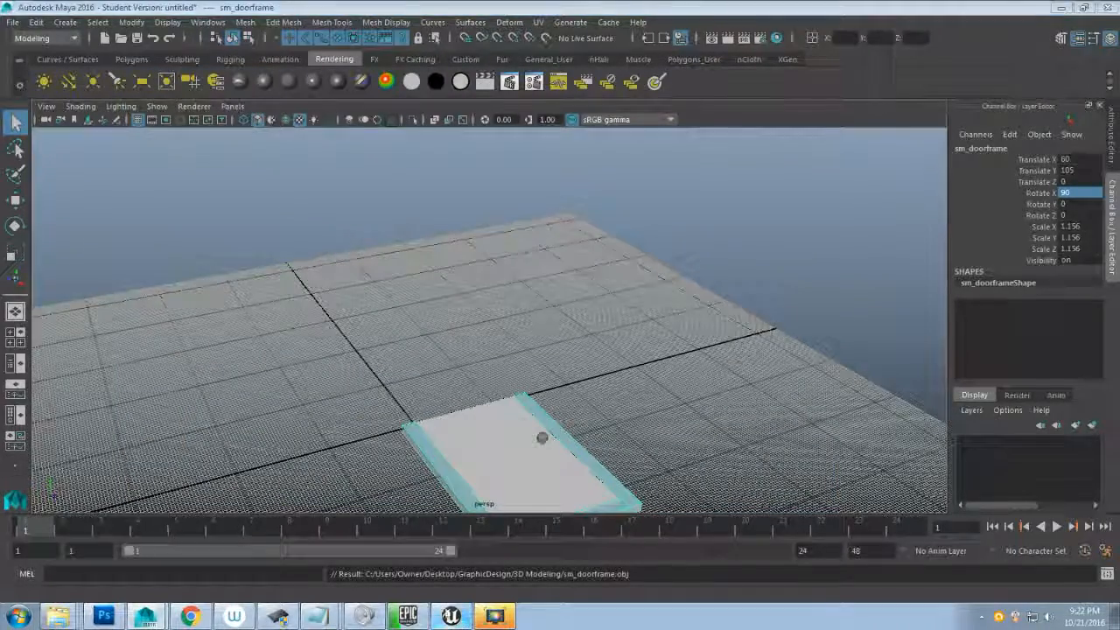
- Switch to Unreal and reimport the sm_doorframe and sm_door static meshes from their updated source files
click(450, 616)
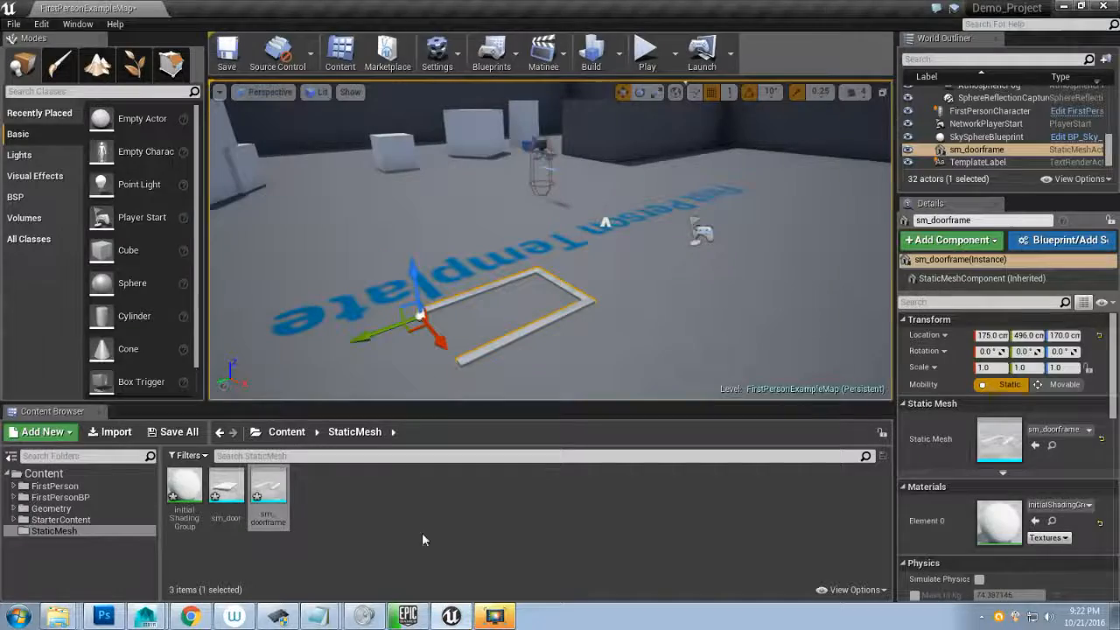
right_click(274, 480)
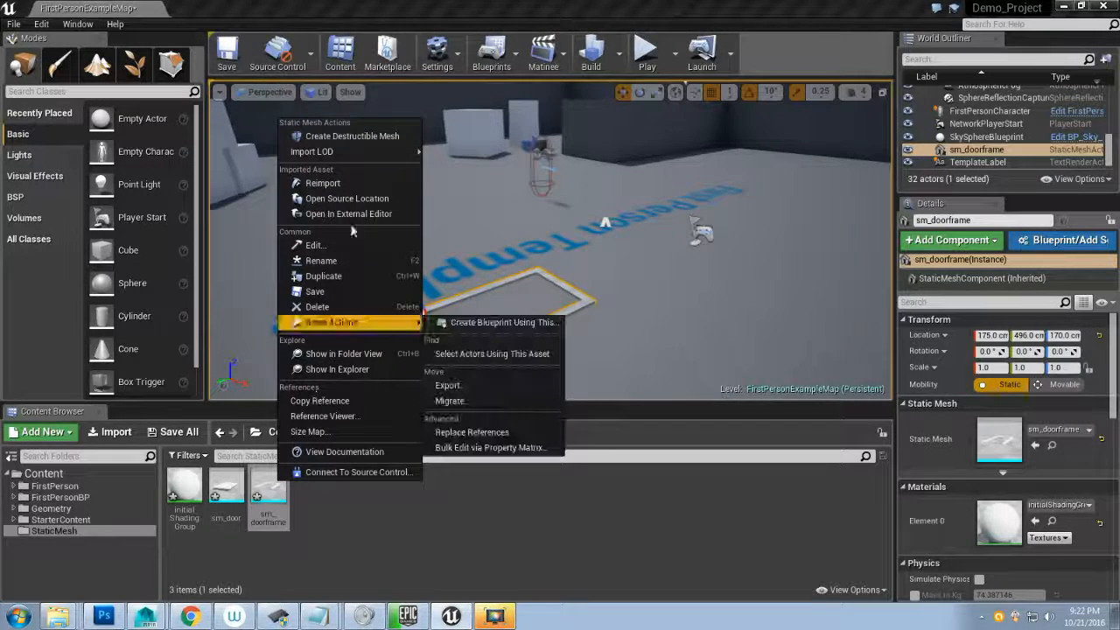
click(336, 183)
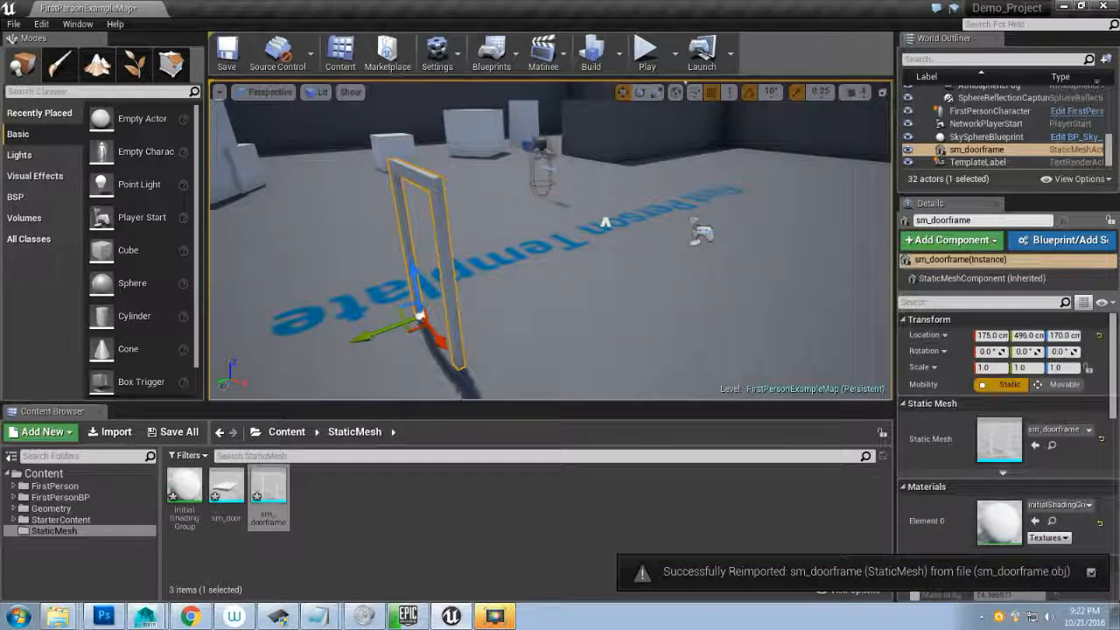
right_click(222, 494)
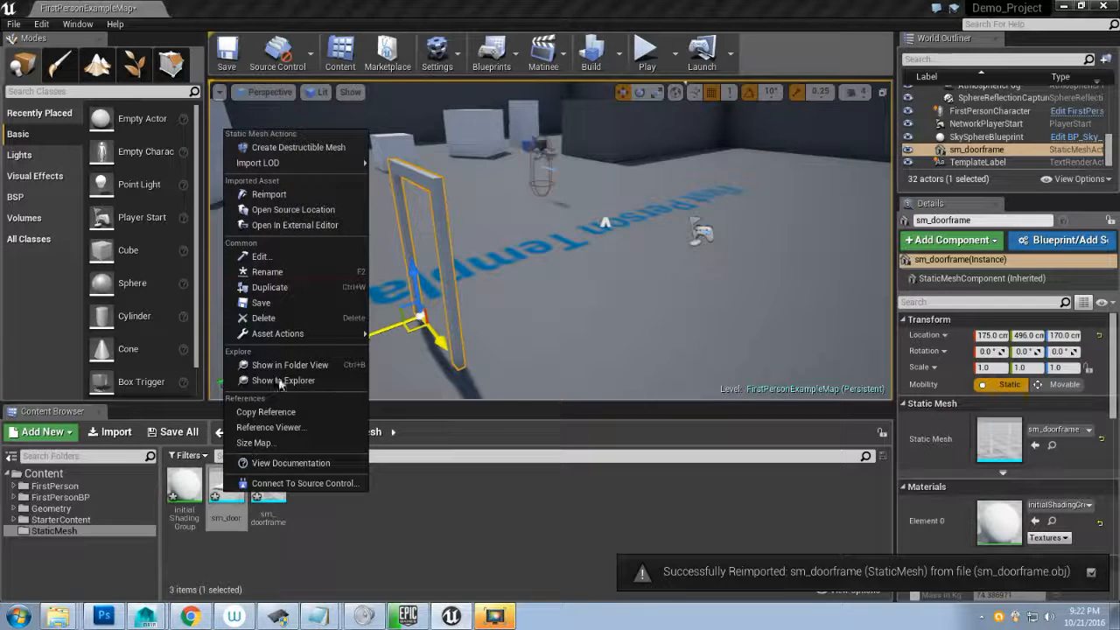
click(297, 193)
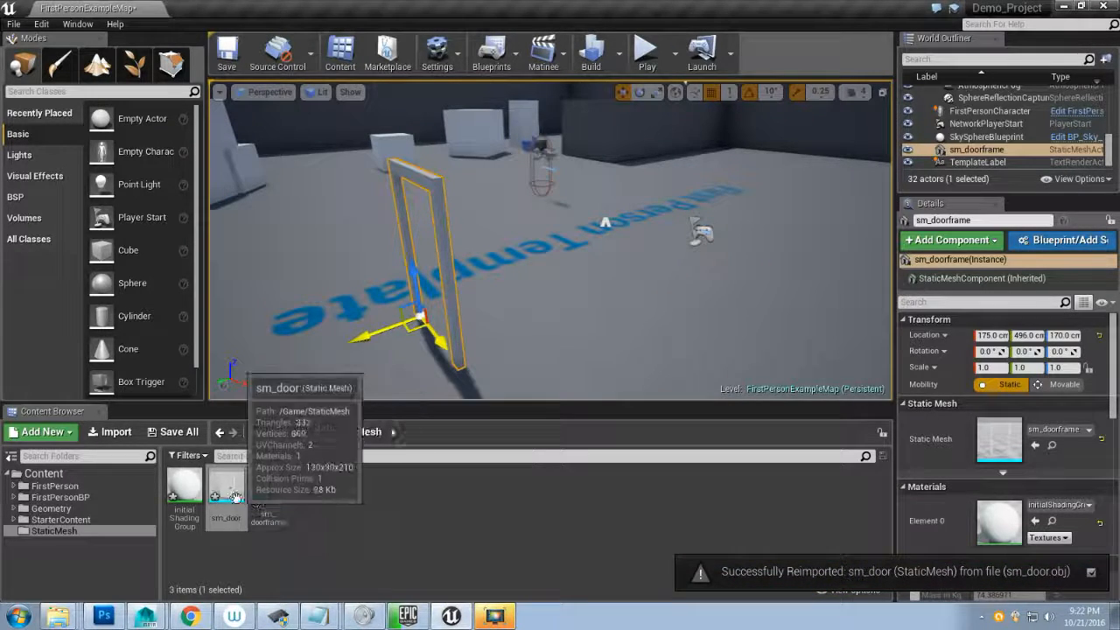
- Place sm_door in the level inside the door frame and align it at Y 496 cm
mouse_move(454, 289)
right_down()
mouse_move(438, 288)
mouse_move(560, 284)
mouse_move(455, 302)
mouse_move(472, 280)
mouse_move(438, 289)
right_up()
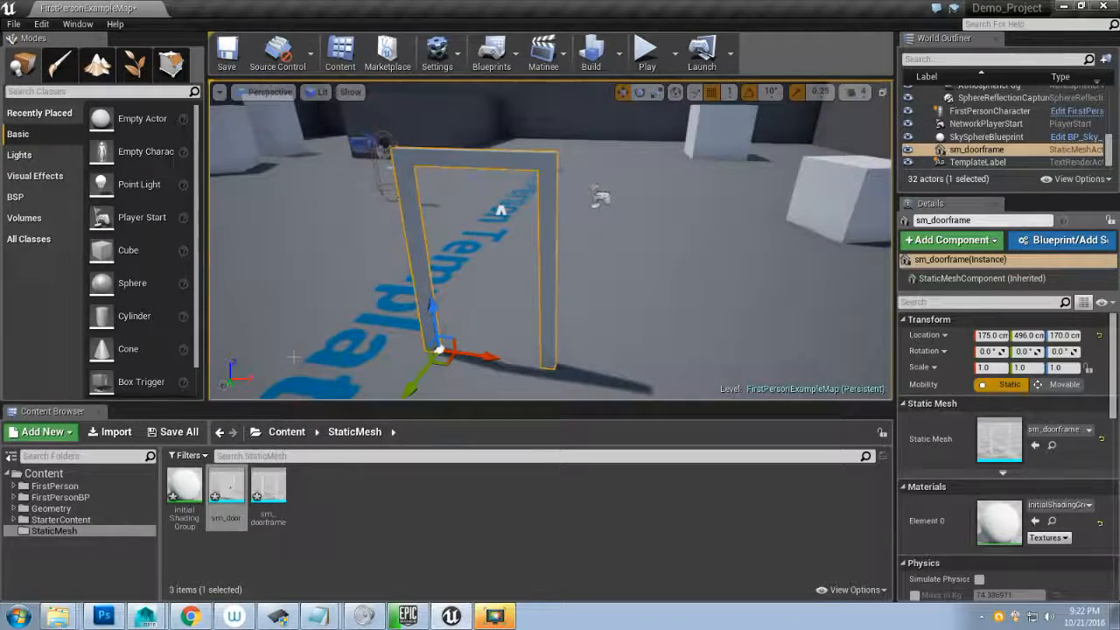
drag(217, 473, 441, 351)
right_drag(441, 351, 350, 365)
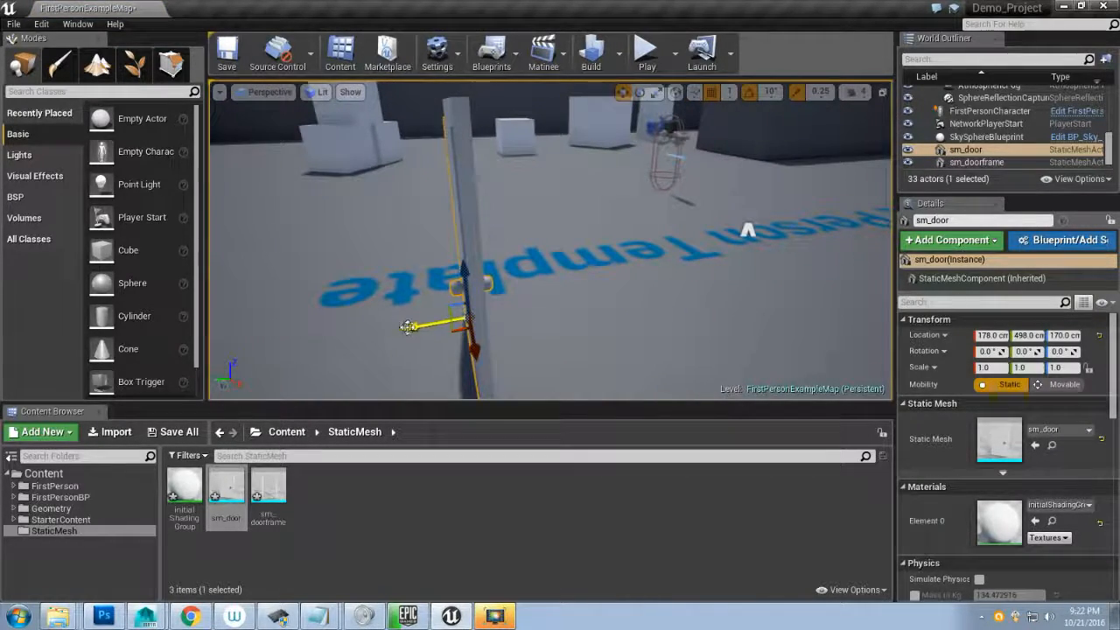
drag(407, 326, 413, 326)
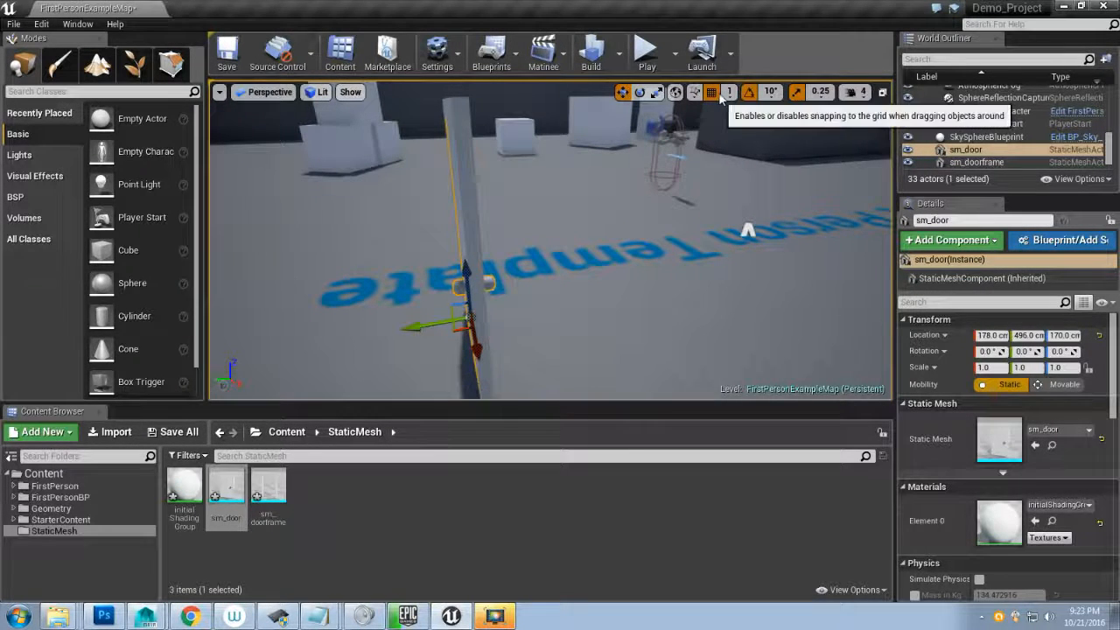
drag(437, 325, 440, 325)
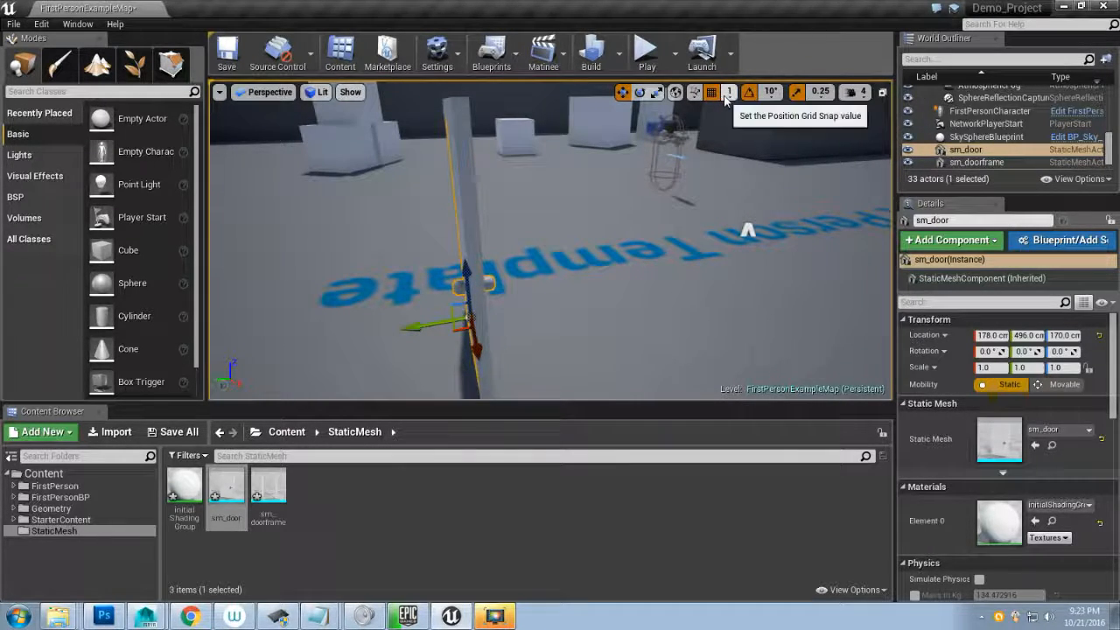
- Set the position grid snap value to 10
click(727, 96)
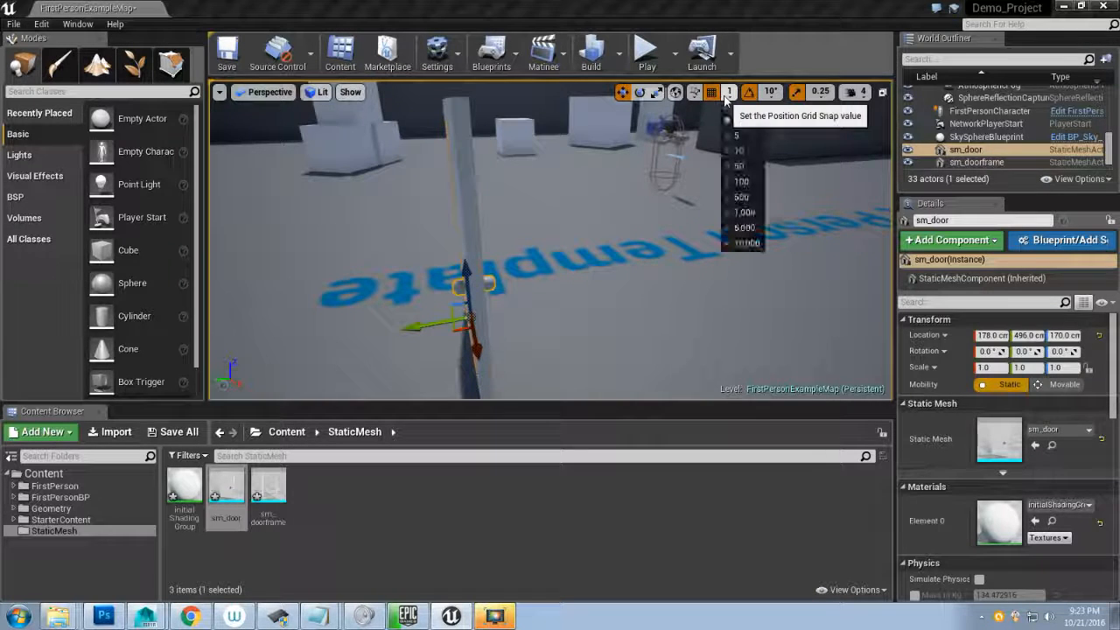
click(739, 151)
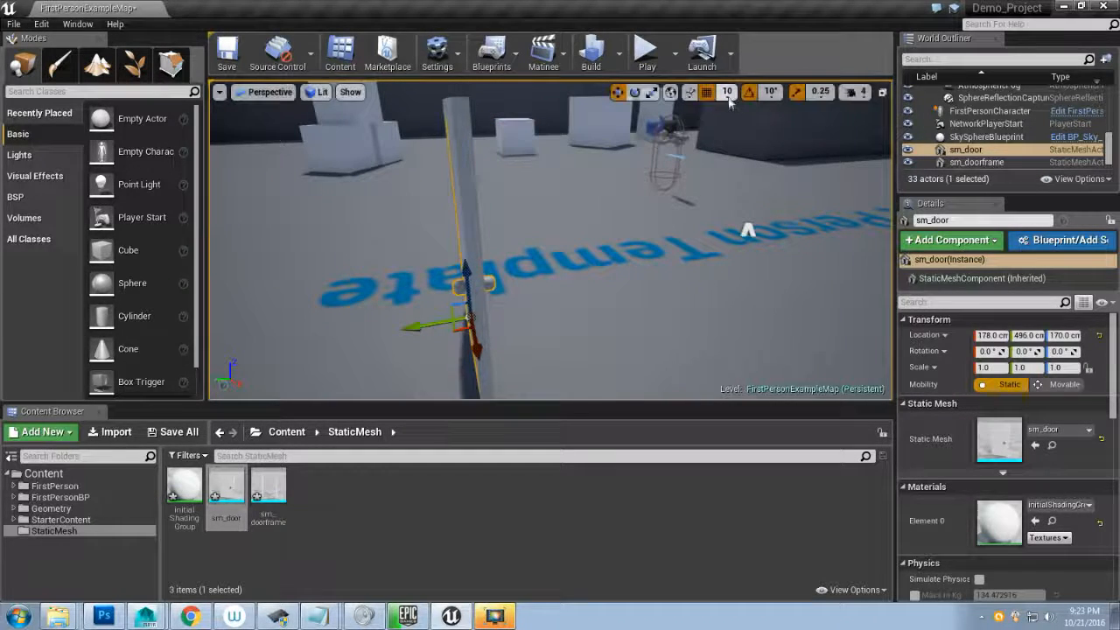
click(727, 92)
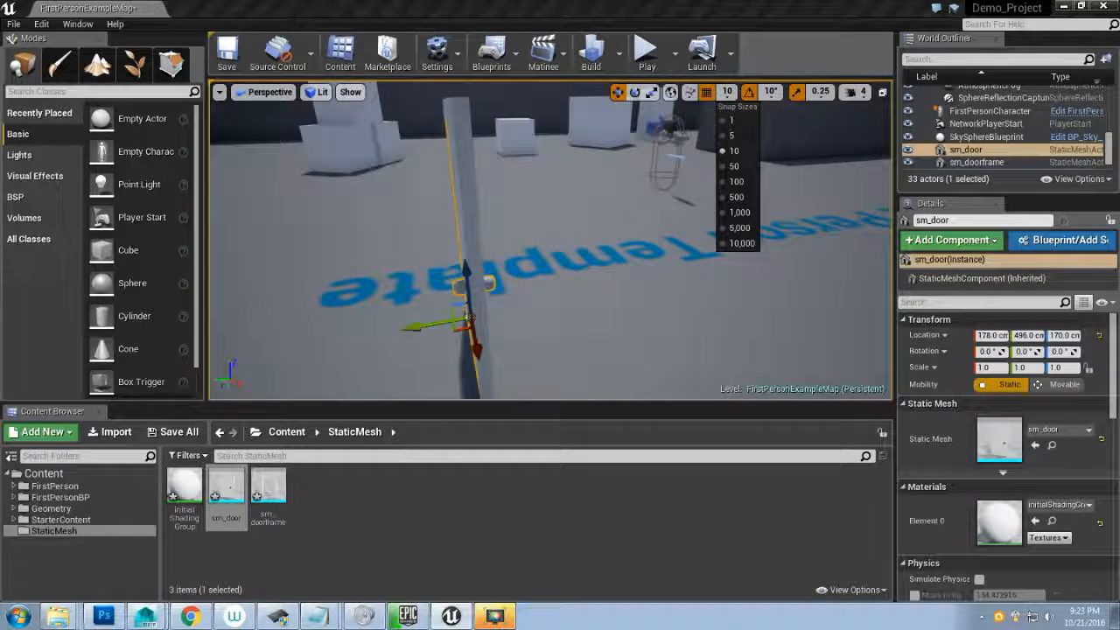
- Swing the door about its vertical axis to test the hinge pivot, and rotate it back to its closed position
mouse_move(765, 235)
right_down()
mouse_move(604, 240)
mouse_move(573, 263)
mouse_move(752, 245)
mouse_move(766, 252)
mouse_move(755, 265)
mouse_move(760, 246)
right_up()
key(d)
key(w)
key(s)
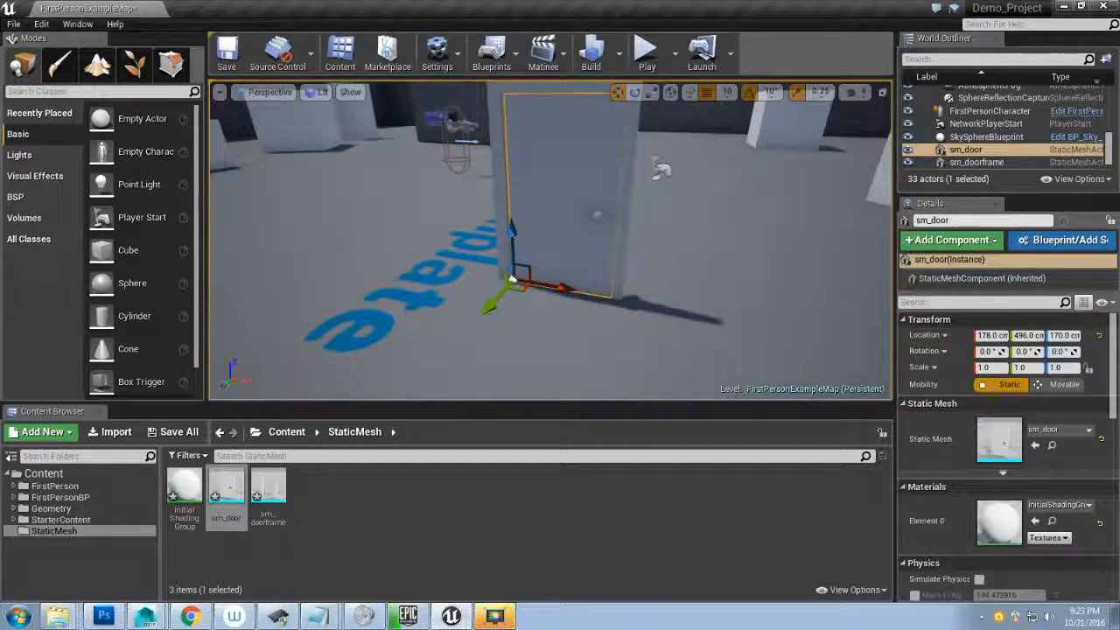
key(e)
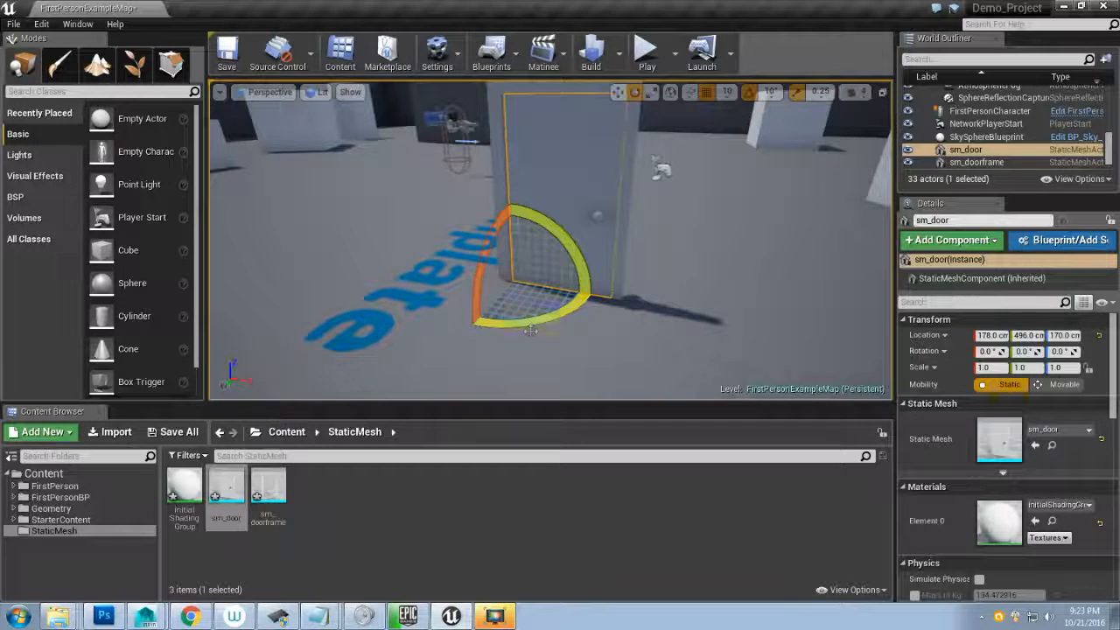
key(r)
key(e)
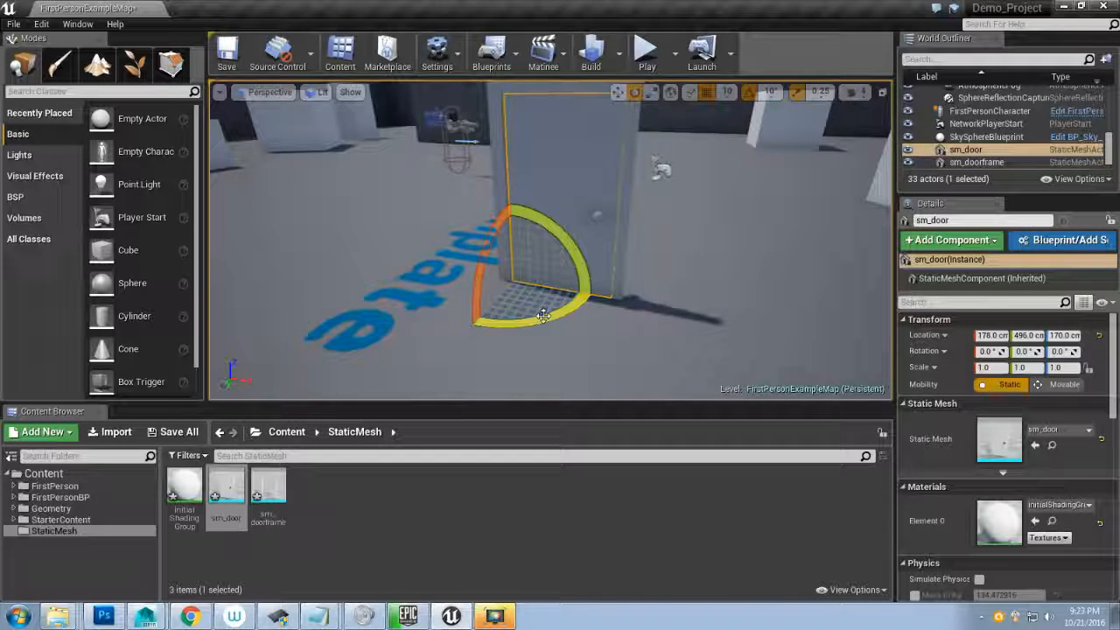
drag(543, 315, 559, 182)
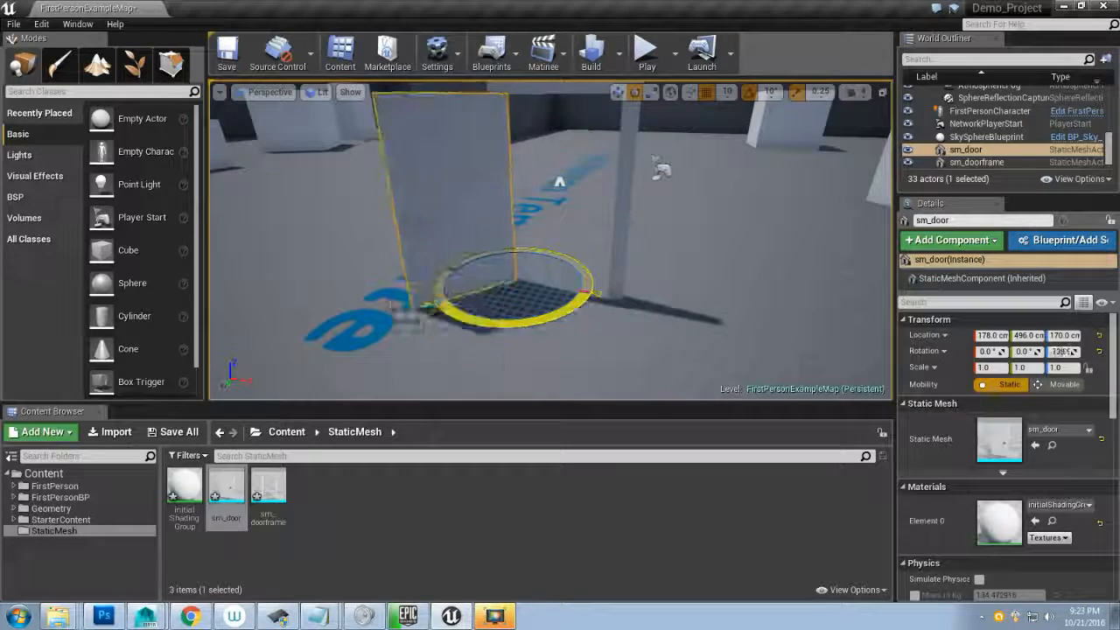
drag(426, 308, 600, 297)
right_drag(602, 297, 604, 266)
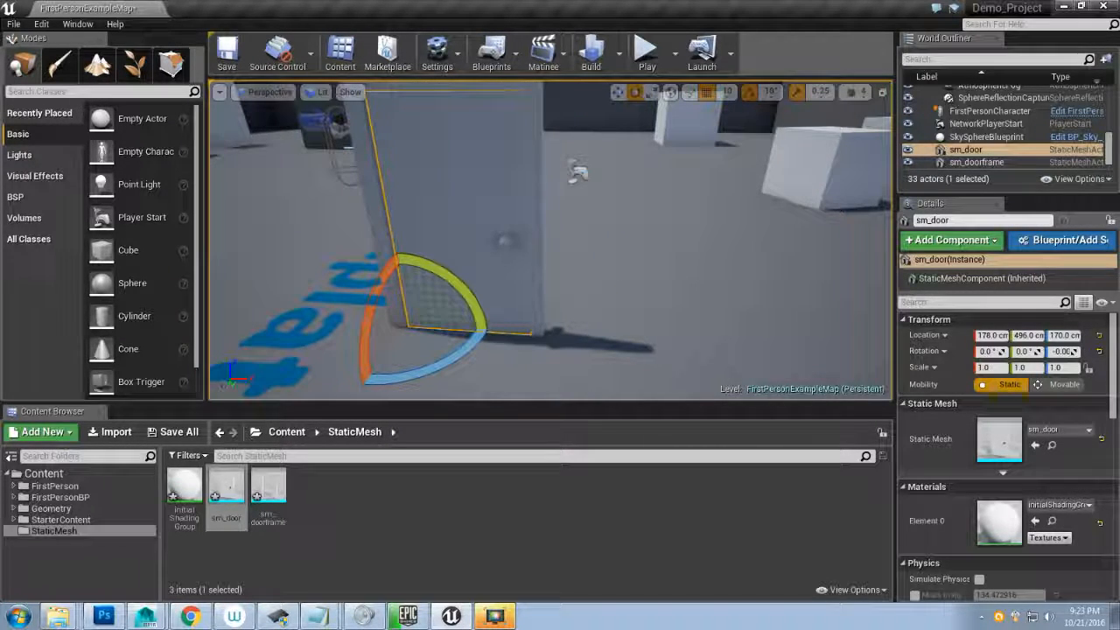
- Move the door out of the frame along the X axis to X -102 cm
key(w)
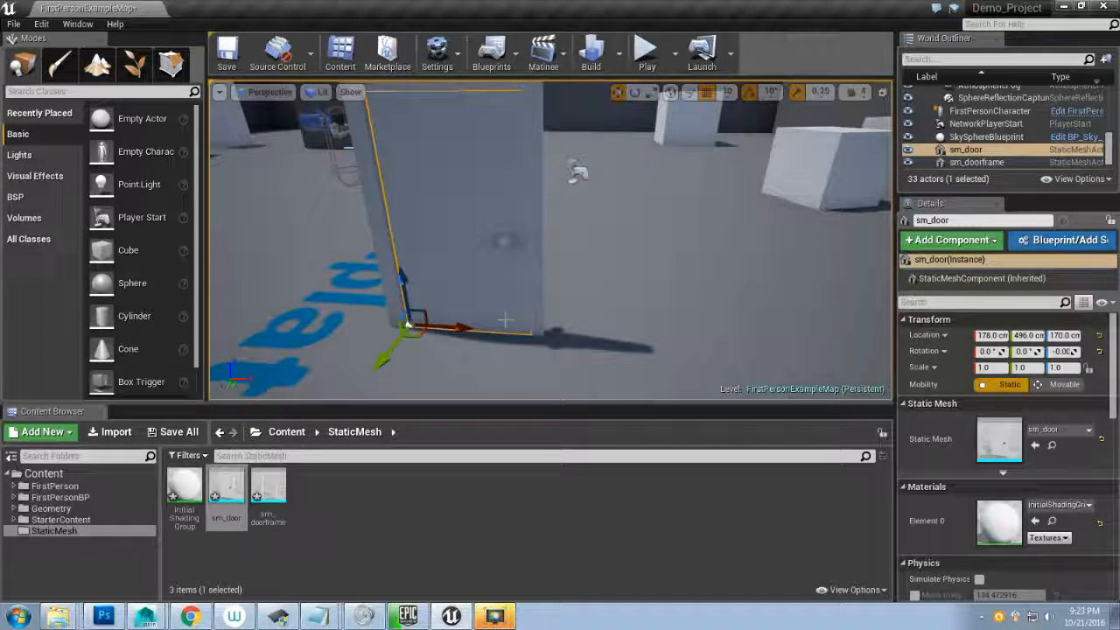
drag(407, 326, 210, 300)
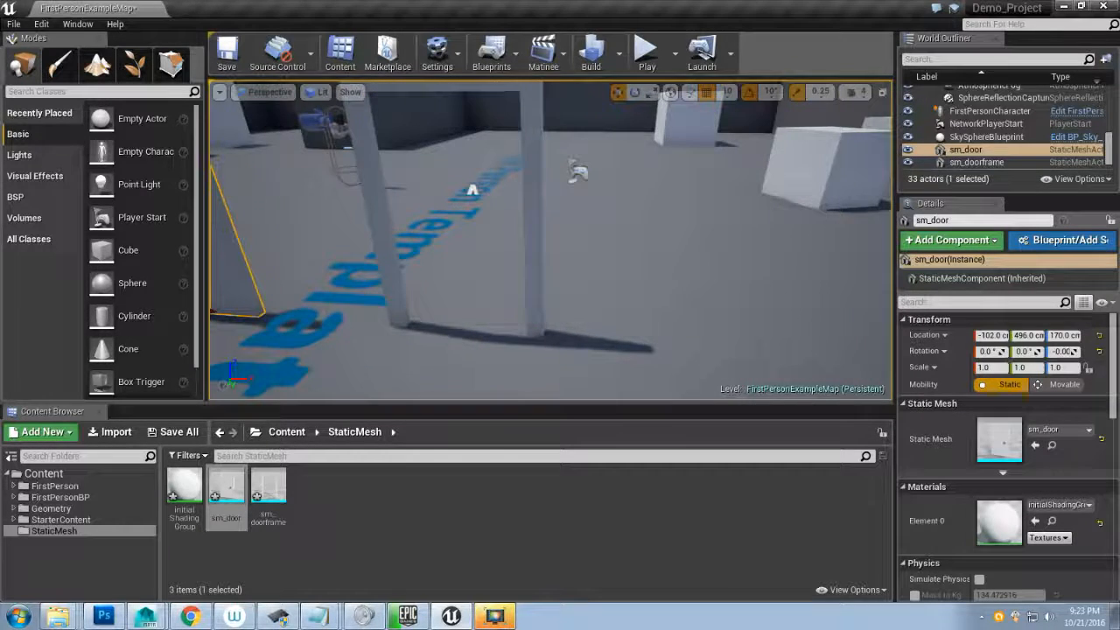
- Play the level and test the door frame's collision by walking up to its opening and shooting projectiles at it
drag(525, 271, 541, 320)
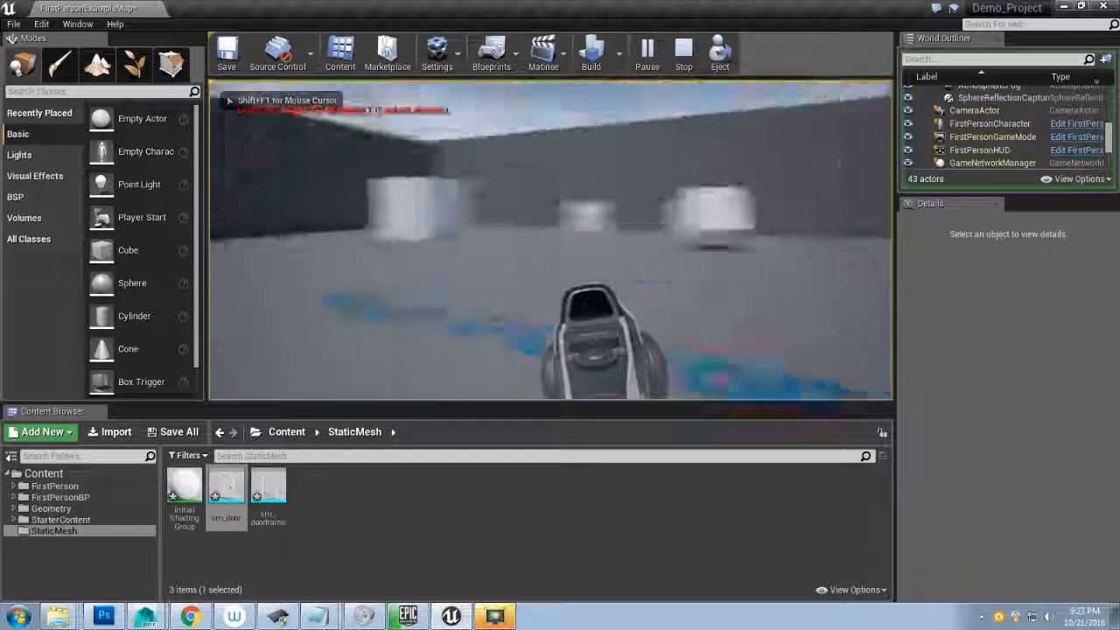
key(w)
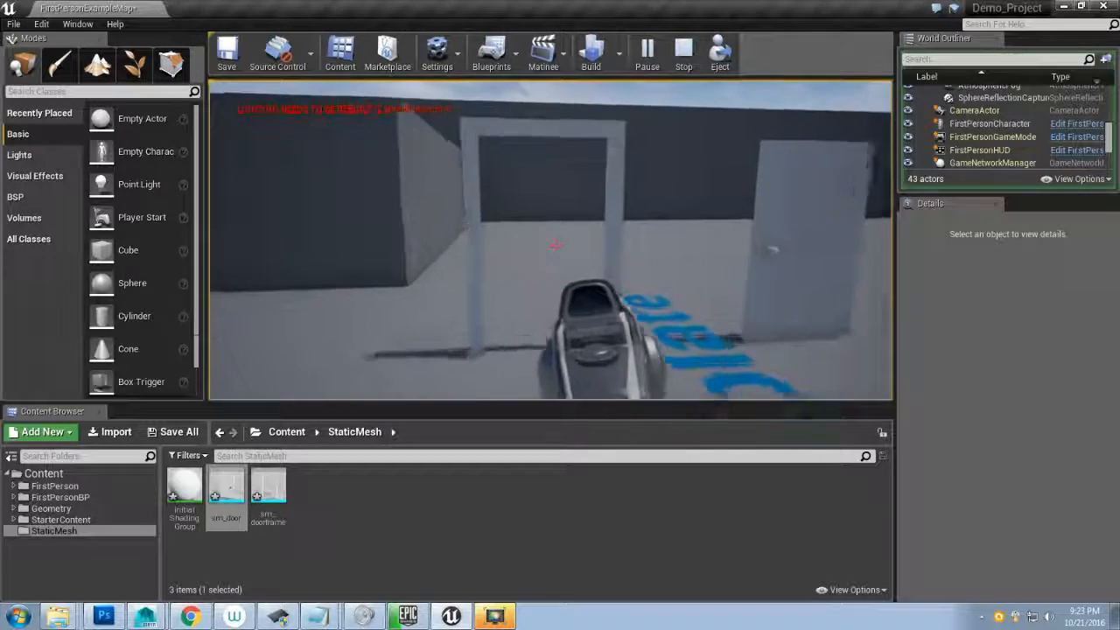
key(s)
click(557, 245)
click(557, 245)
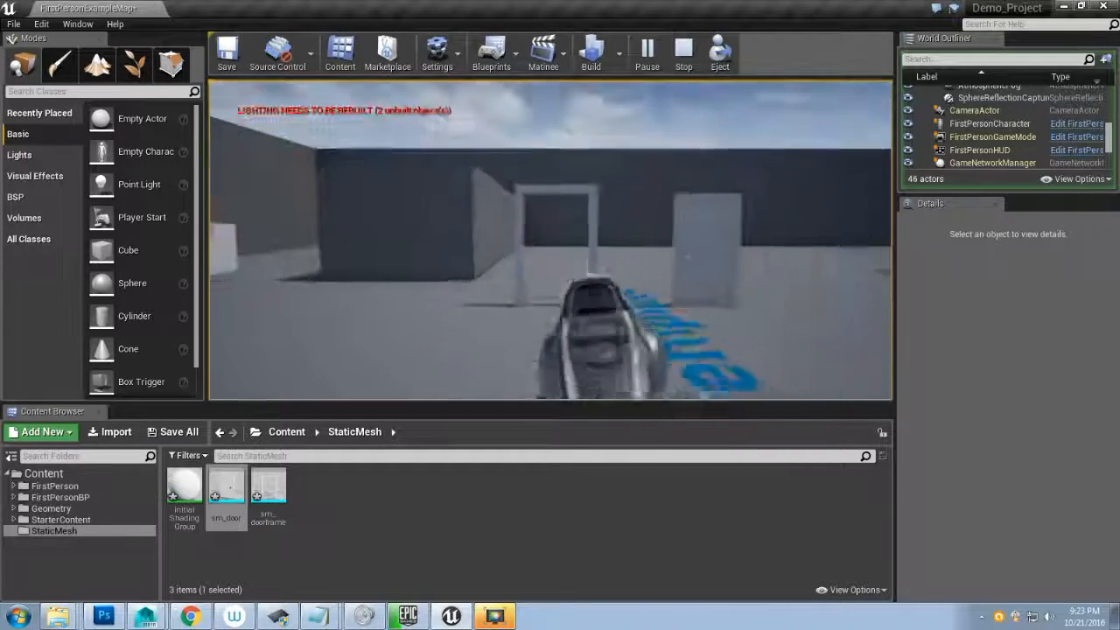
click(556, 246)
key(w)
click(557, 246)
click(557, 246)
click(556, 246)
click(556, 246)
click(557, 245)
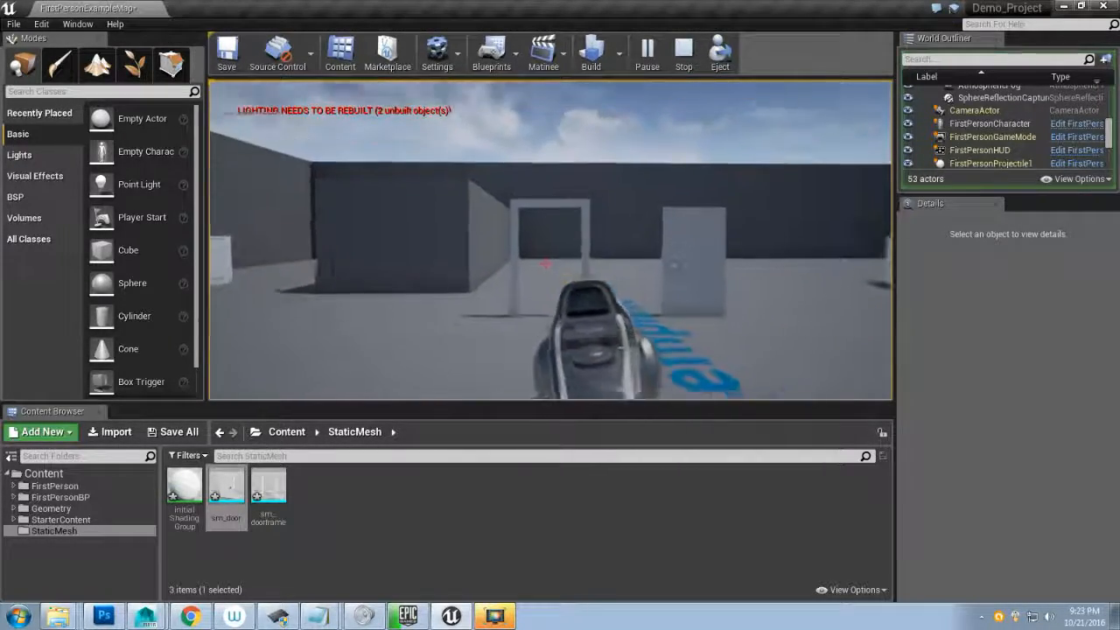
click(556, 246)
click(557, 246)
key(s)
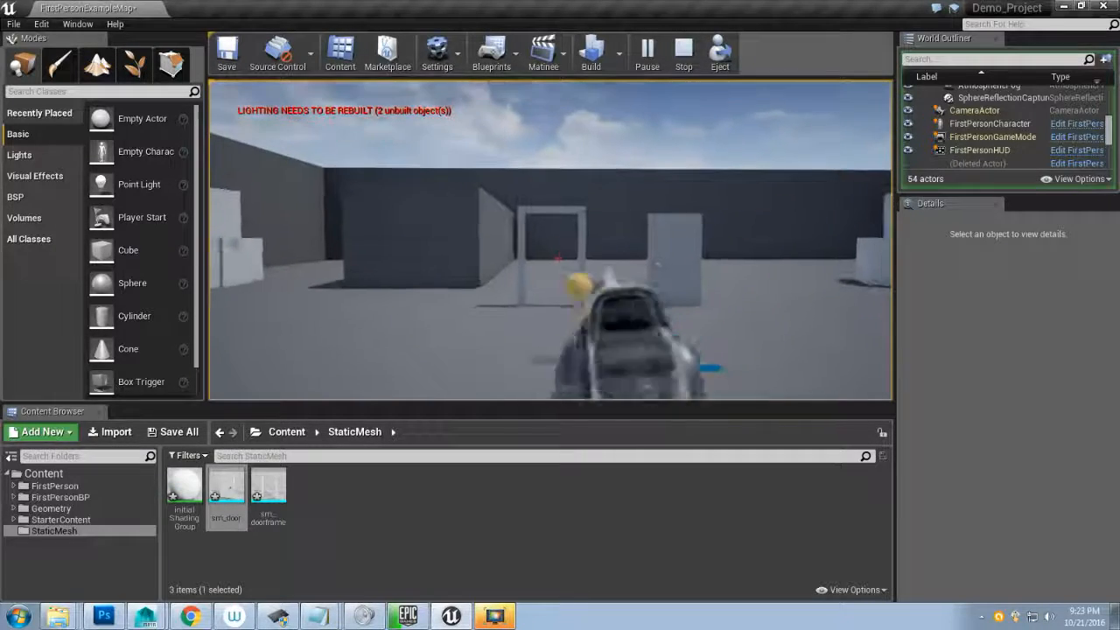
click(556, 246)
click(557, 245)
click(556, 246)
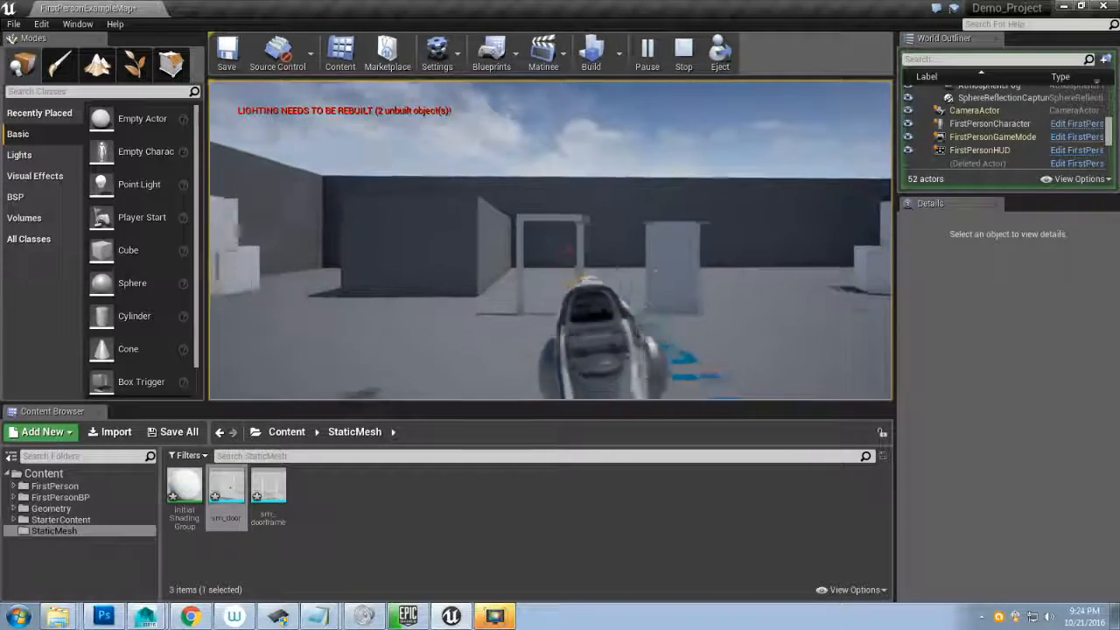
click(556, 246)
key(w)
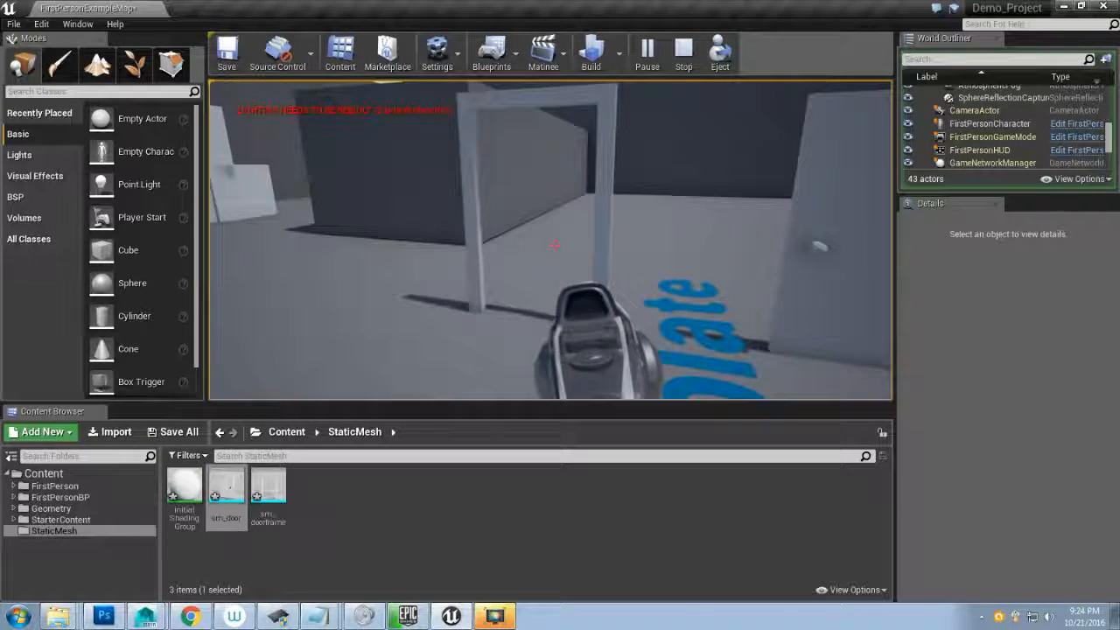
key(Escape)
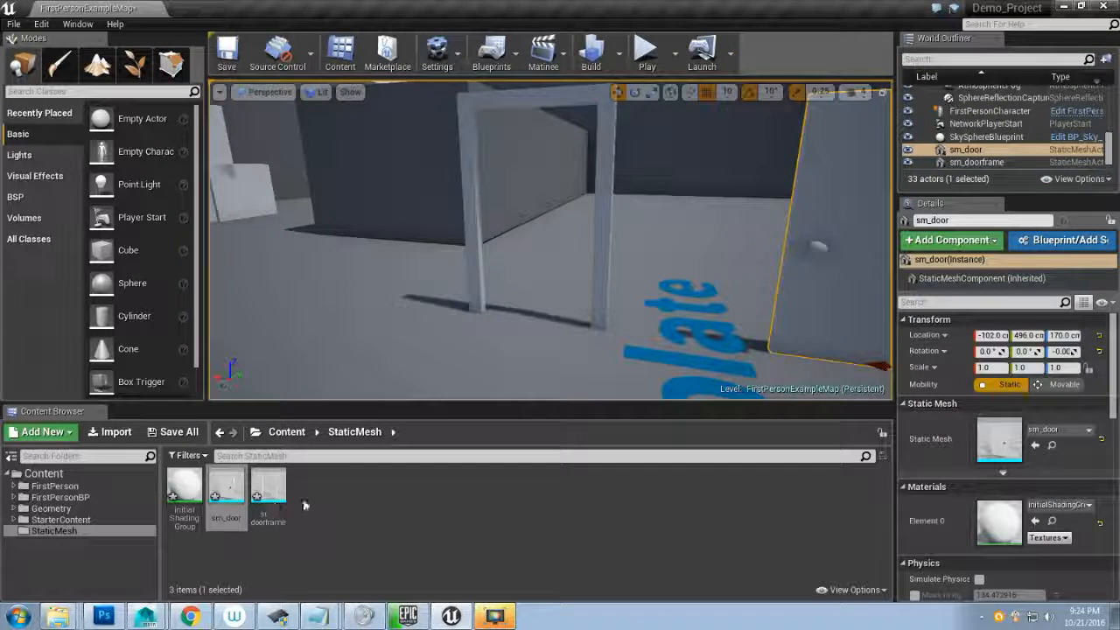
- Open the sm_doorframe mesh for editing and set its Collision Complexity to Use Complex Collision As Simple
double_click(273, 498)
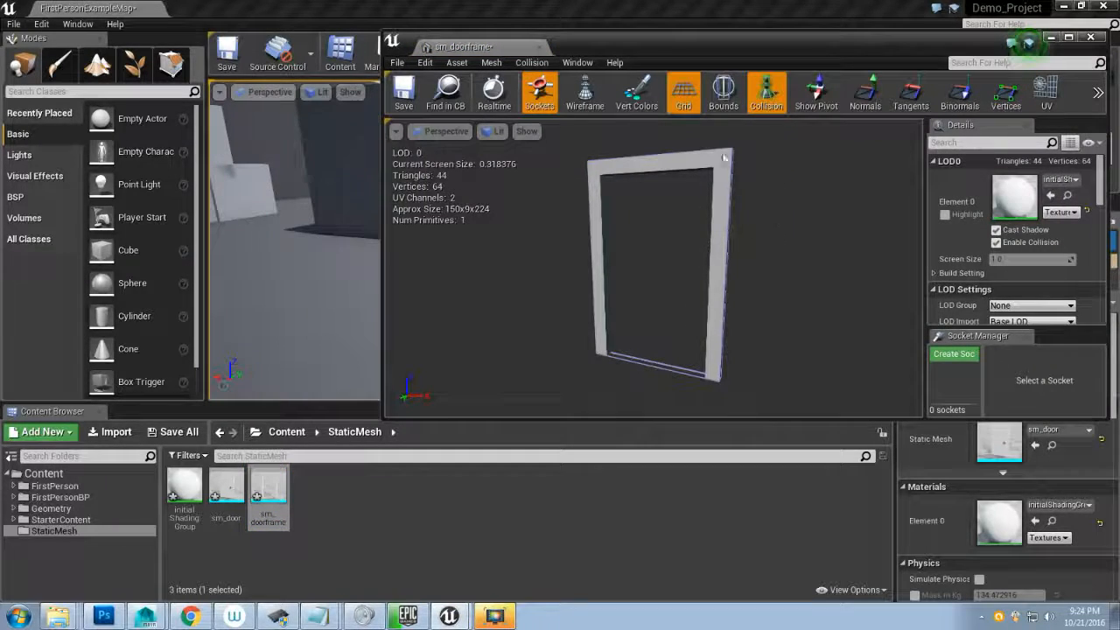
drag(727, 49, 695, 72)
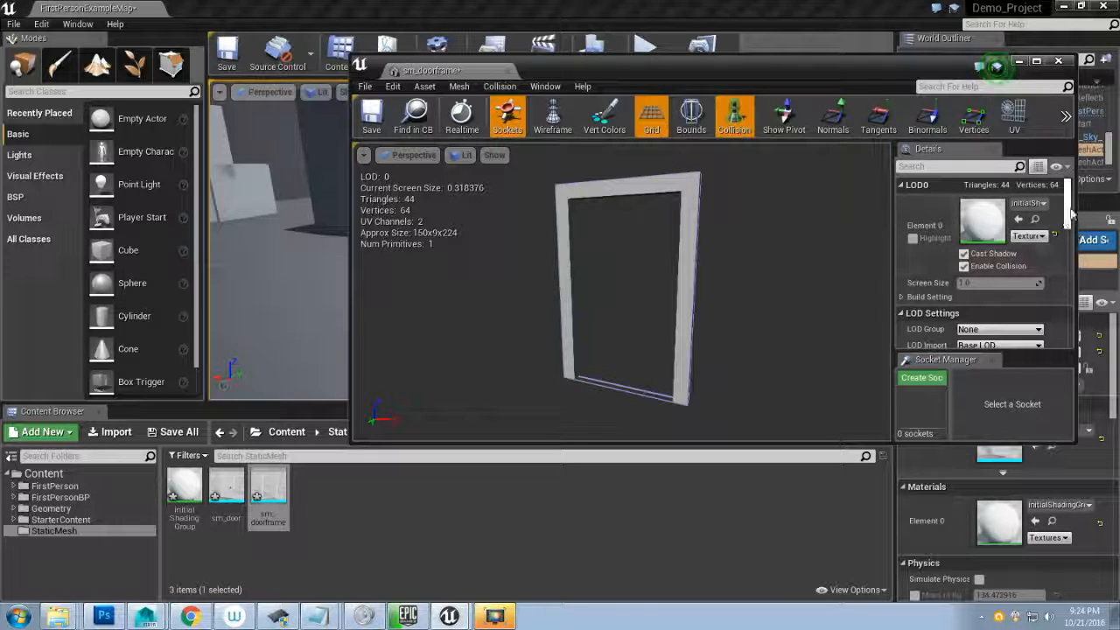
drag(1067, 193, 1067, 254)
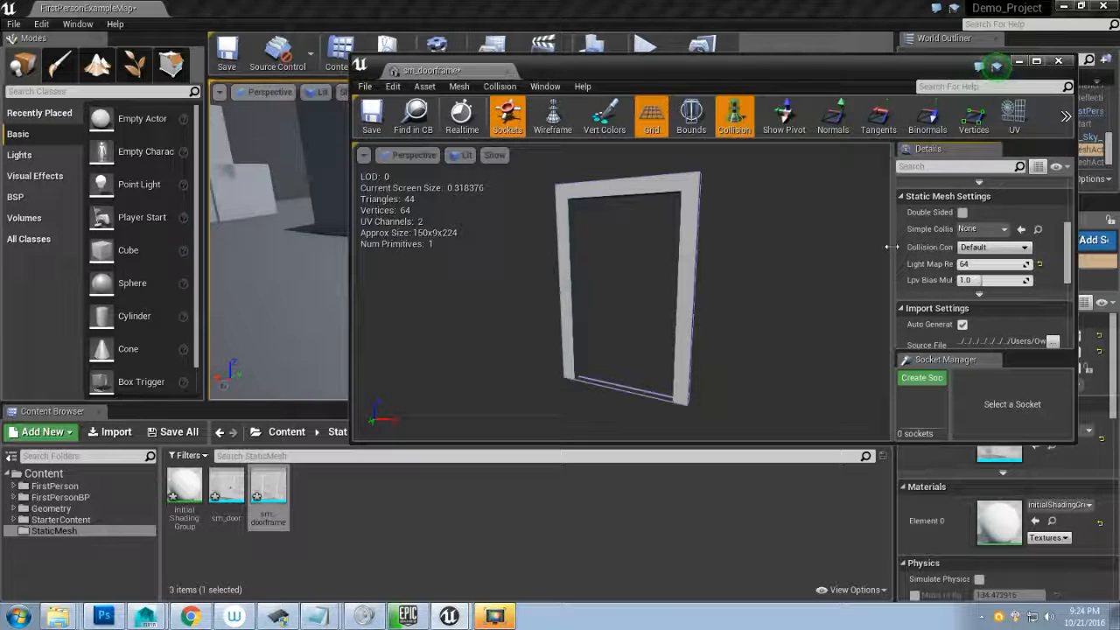
drag(893, 248, 804, 246)
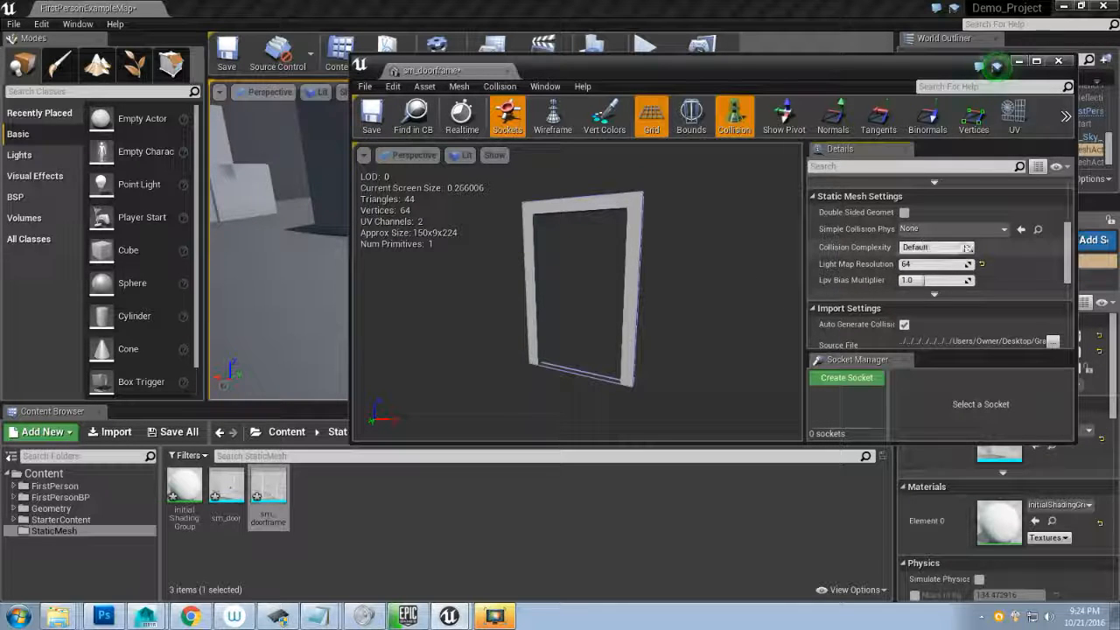
click(967, 248)
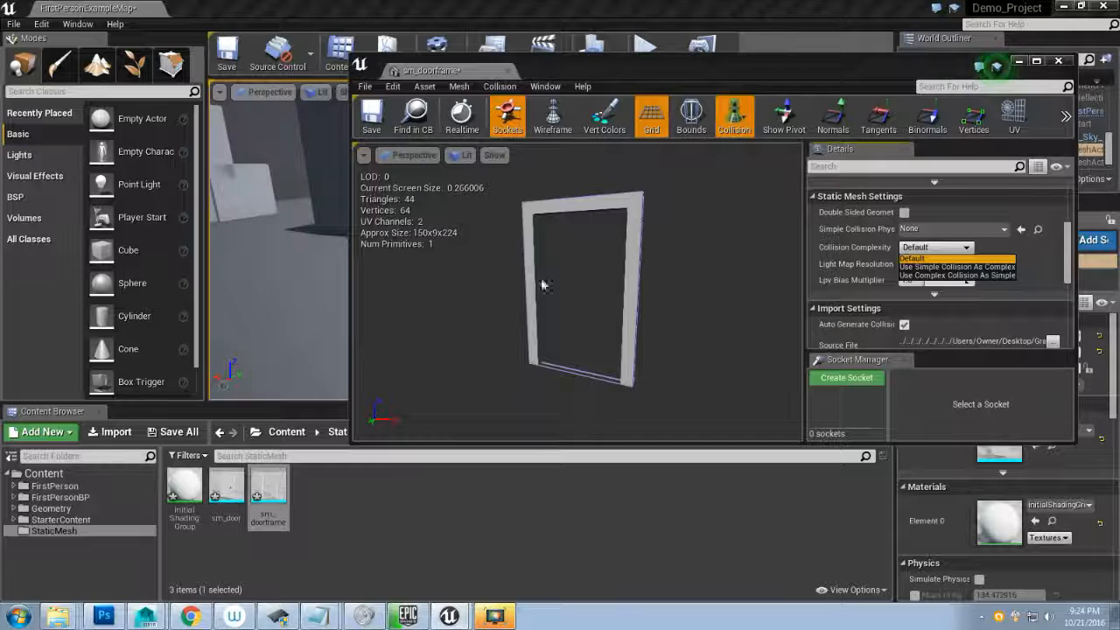
click(972, 276)
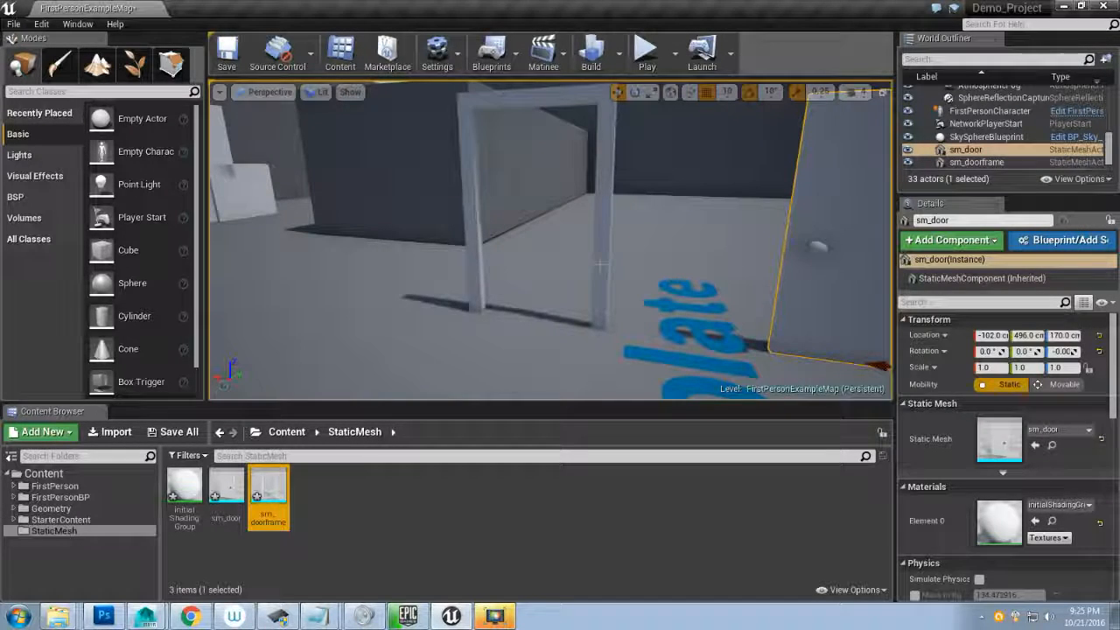
- Replay the level and retest the edited frame collision by shooting projectiles through the opening and walking around the frame
drag(601, 264, 620, 337)
click(646, 60)
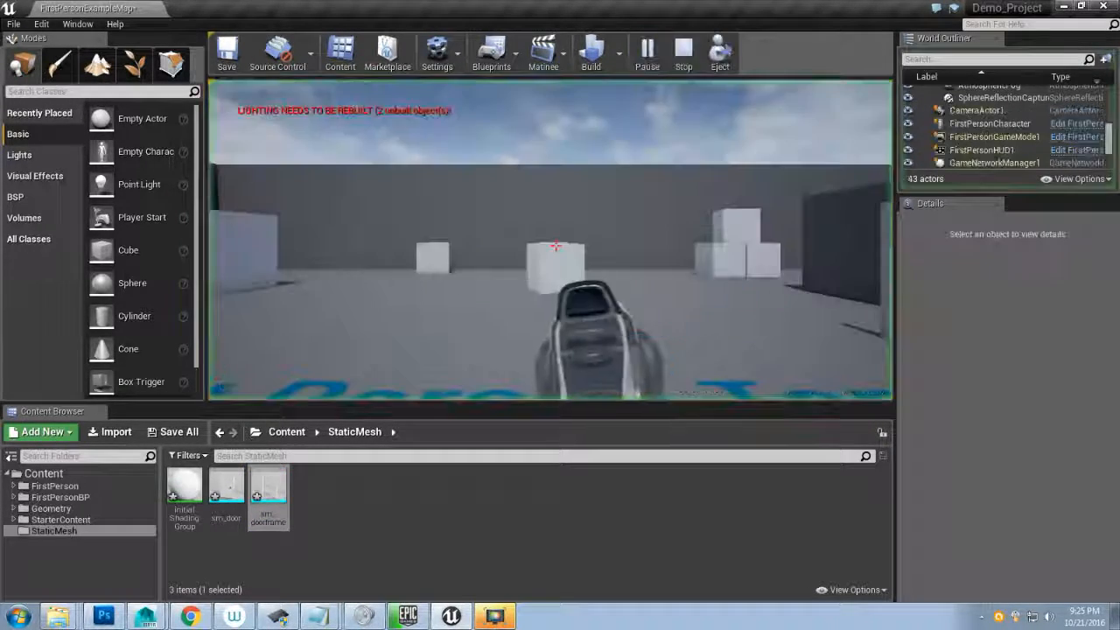
key(w)
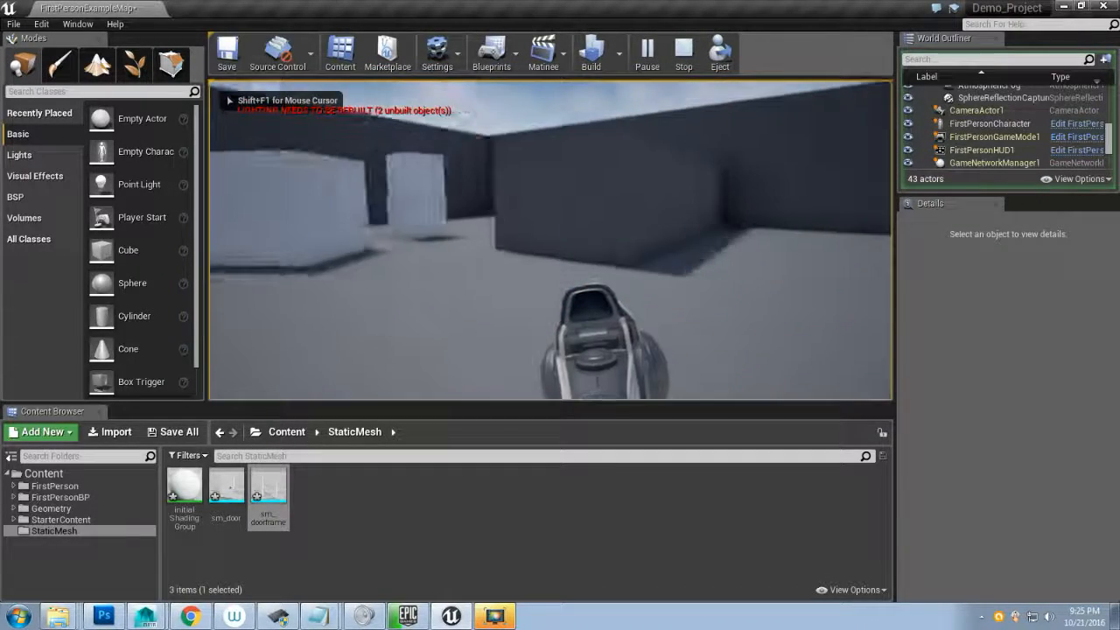
key(w)
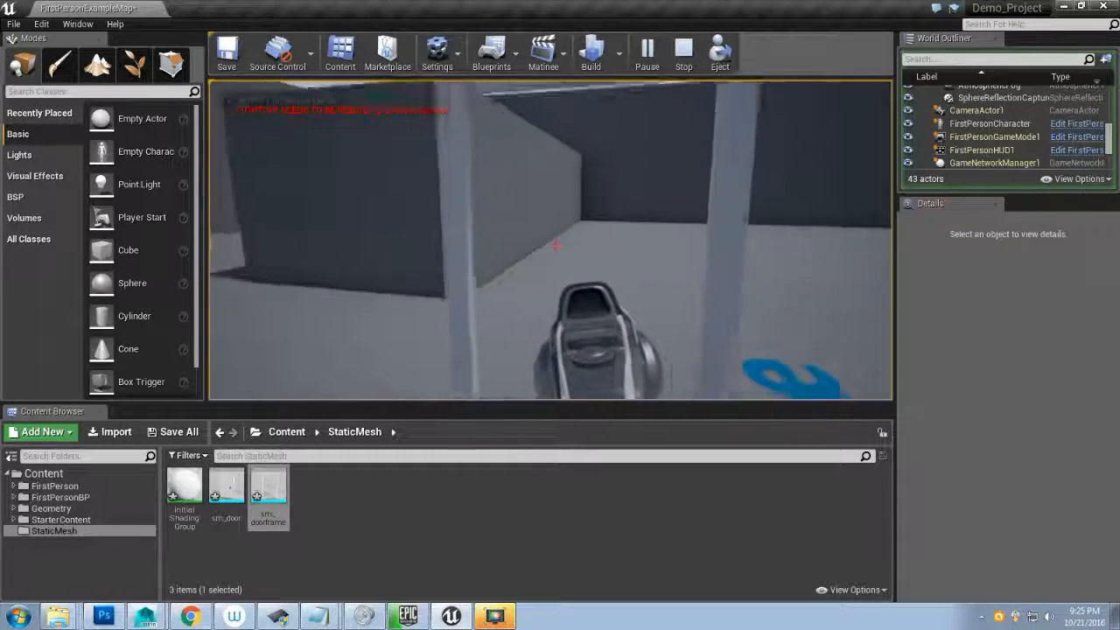
key(s)
key(s)
click(551, 241)
click(551, 241)
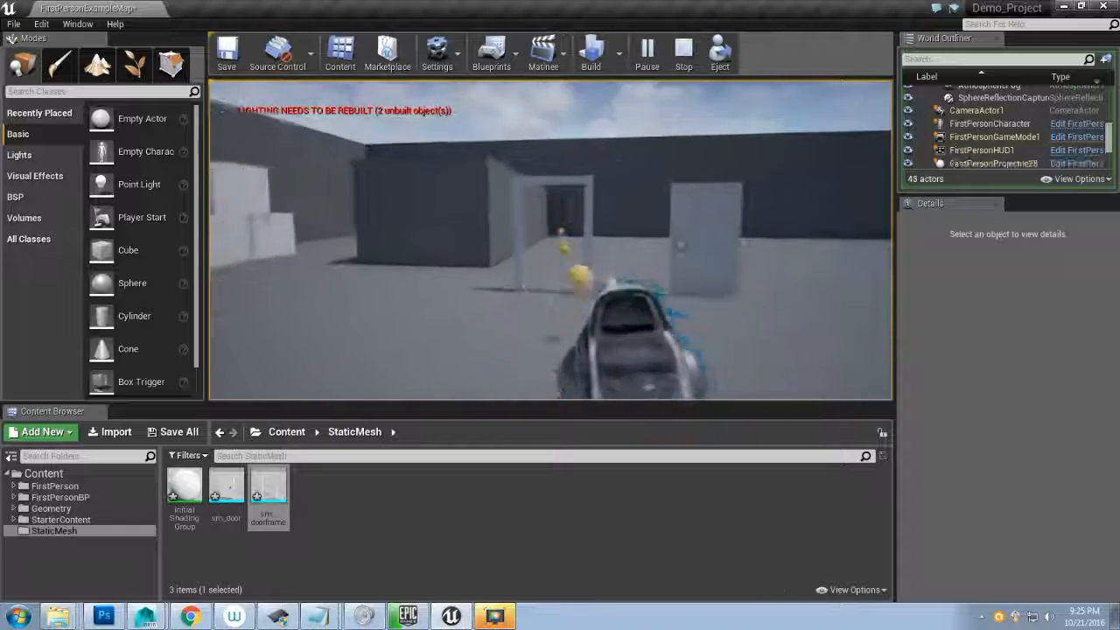
click(551, 241)
click(551, 240)
key(w)
click(552, 240)
click(551, 240)
key(s)
click(551, 240)
click(551, 240)
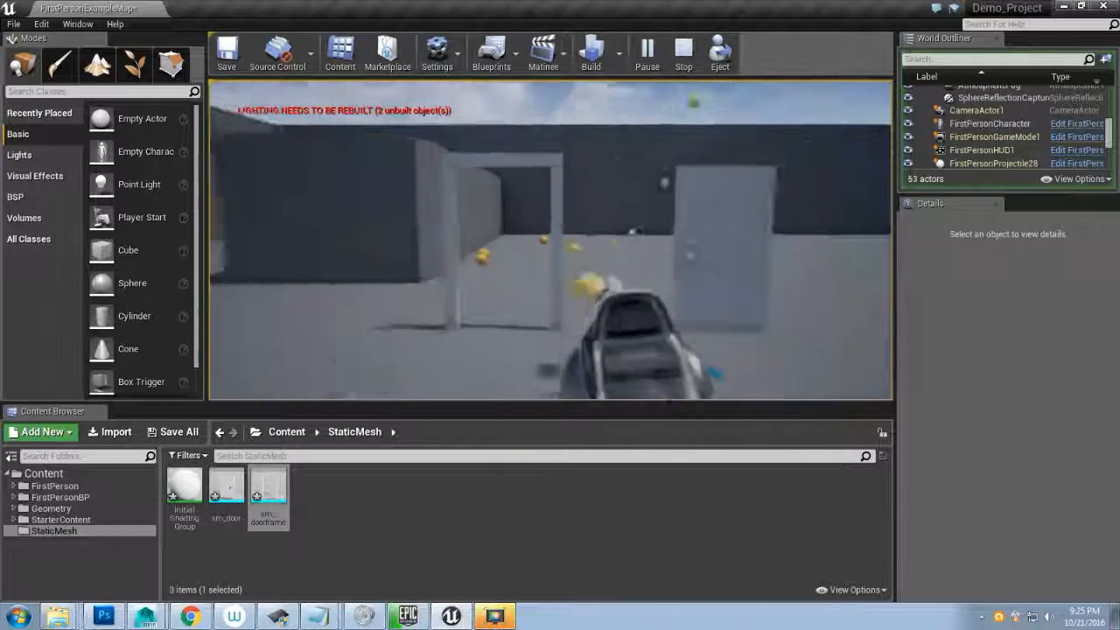
key(w)
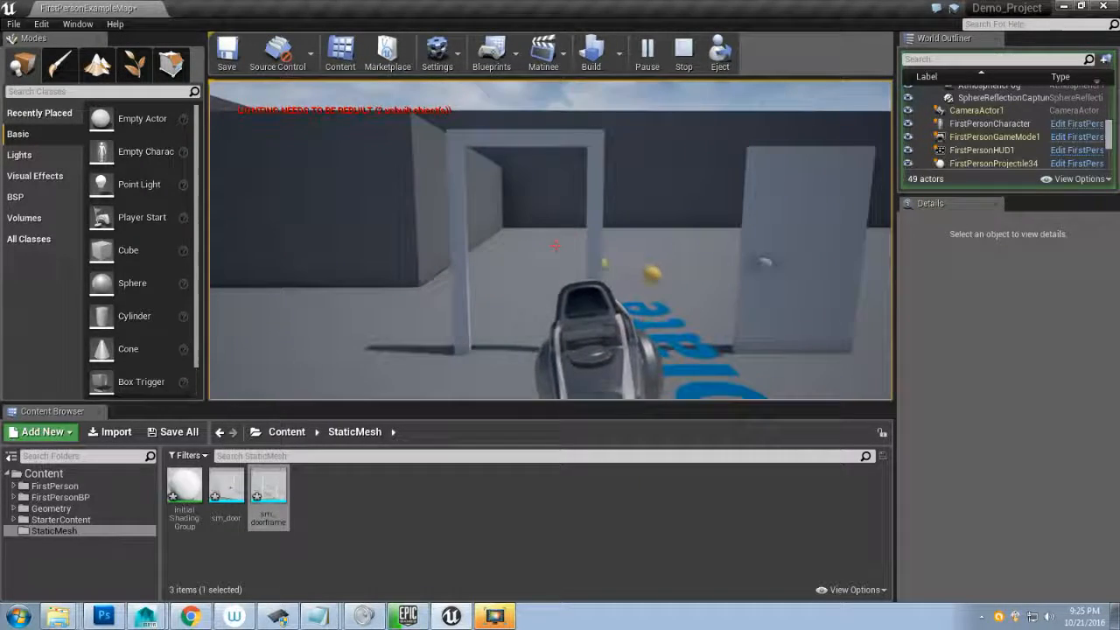
key(Escape)
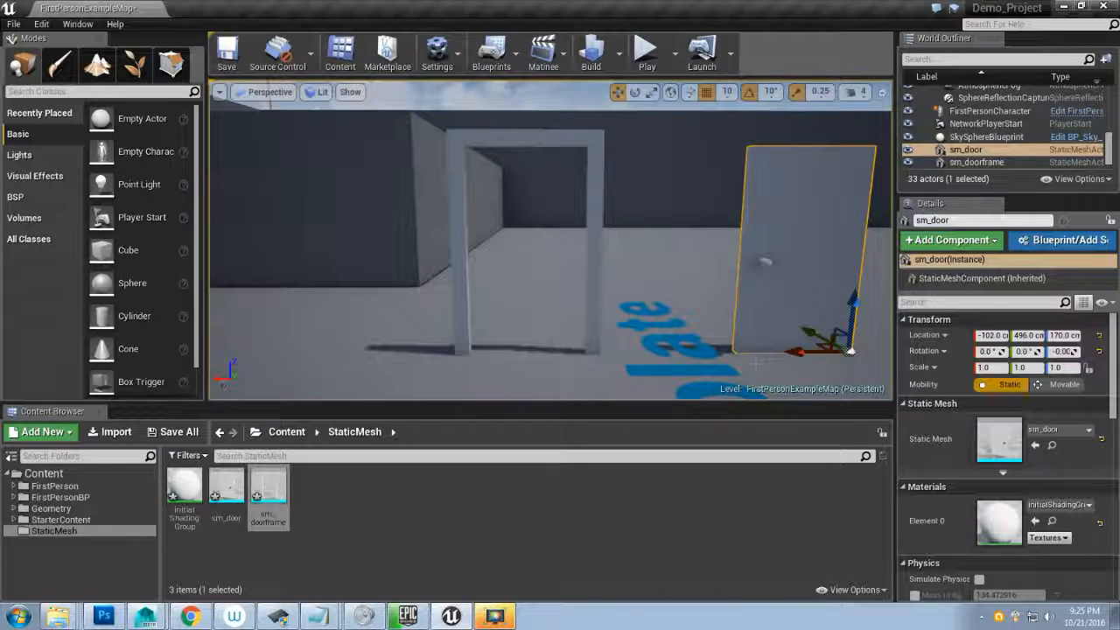
- Move the door along the X axis back into the frame at X 178 cm and set the position grid snap value to 1
drag(805, 351, 539, 353)
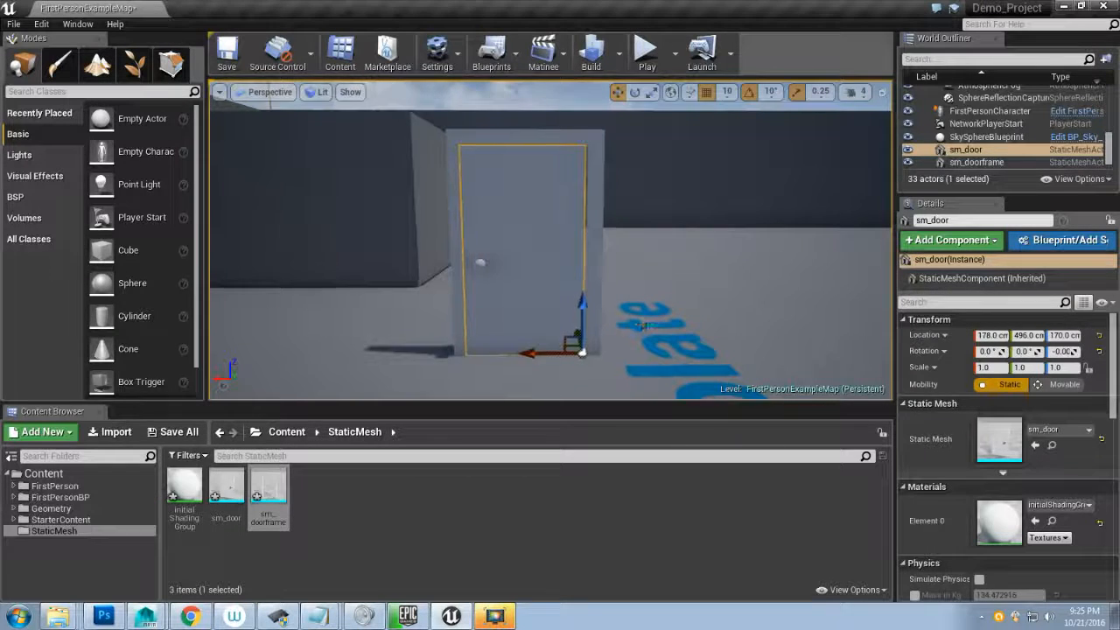
mouse_move(641, 308)
mouse_down()
mouse_move(641, 245)
mouse_move(642, 306)
mouse_up()
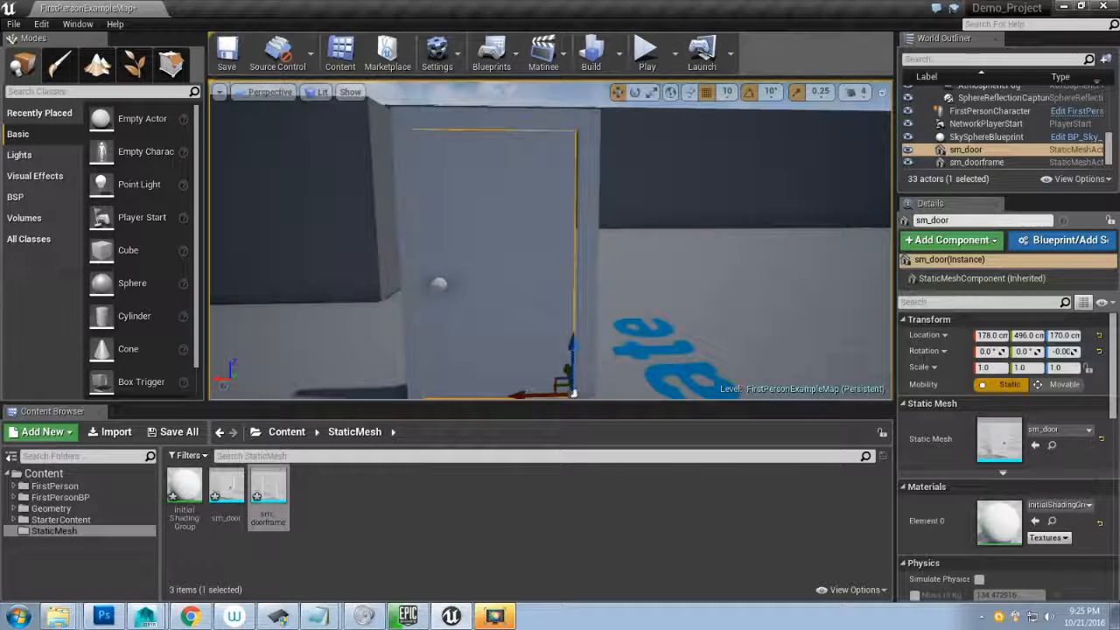
click(728, 92)
click(735, 123)
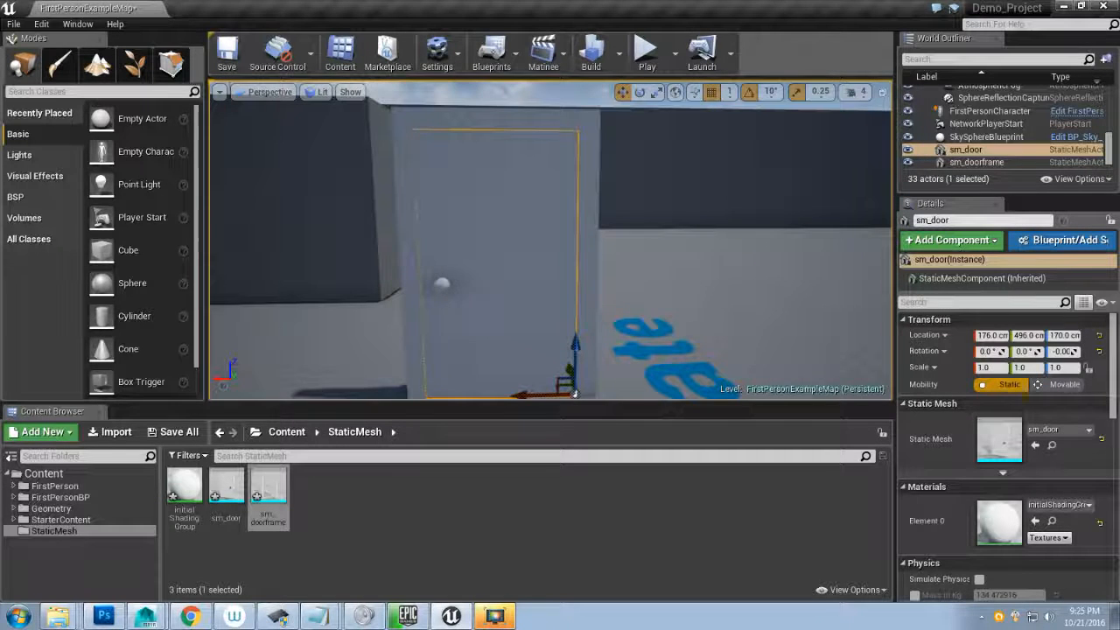
- Nudge the door along the X axis to X 175 cm to close the gap at the hinge side of the frame
key(w)
right_drag(568, 390, 609, 385)
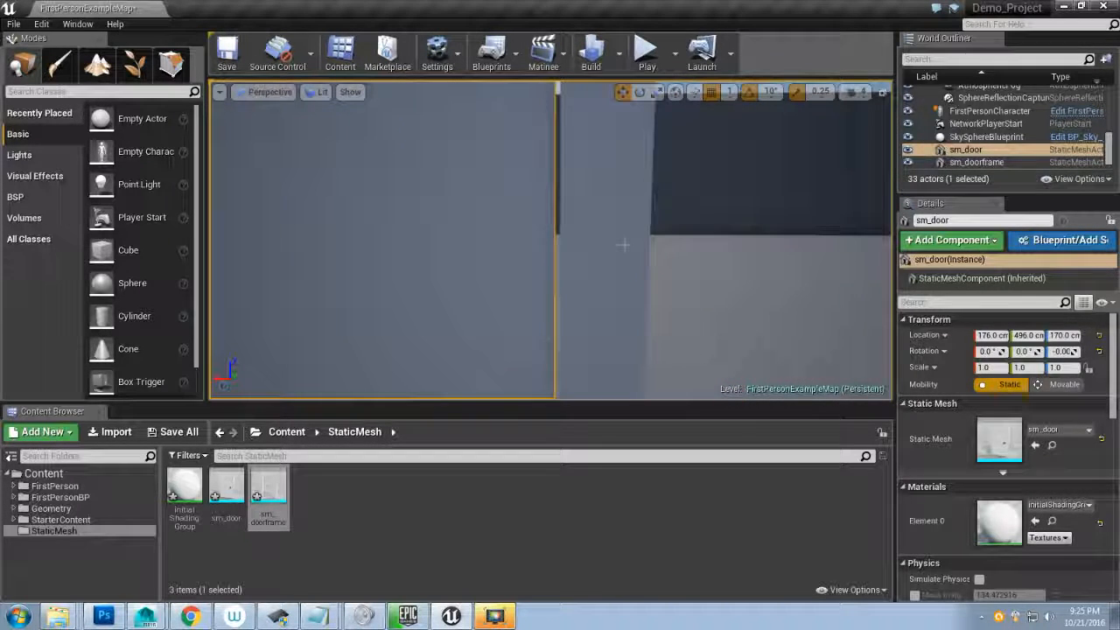
right_drag(623, 245, 614, 367)
key(w)
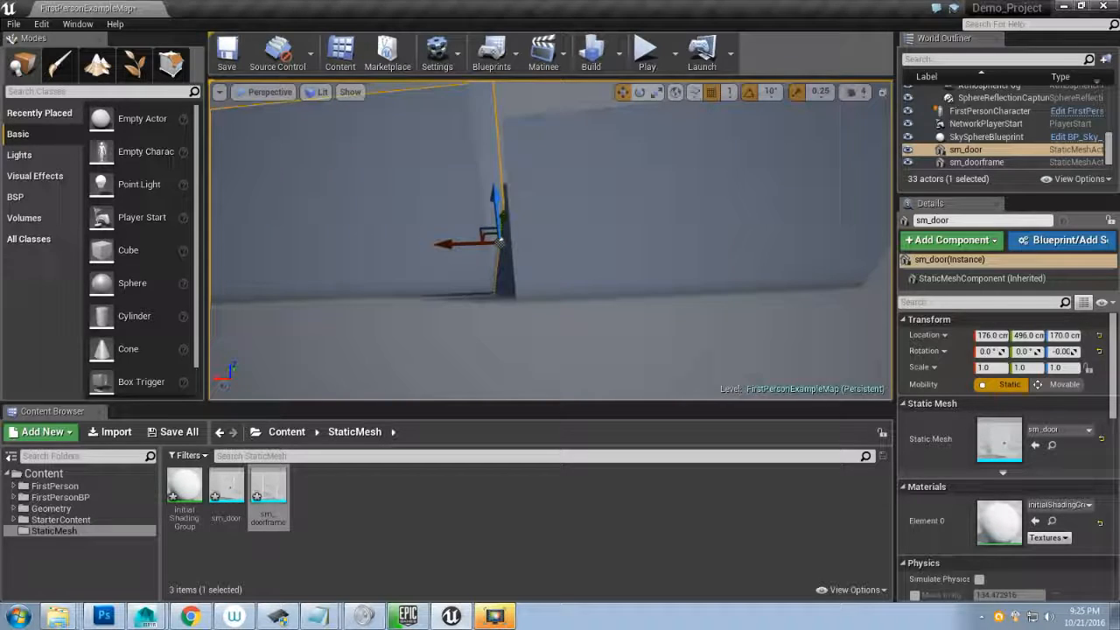
drag(457, 248, 468, 251)
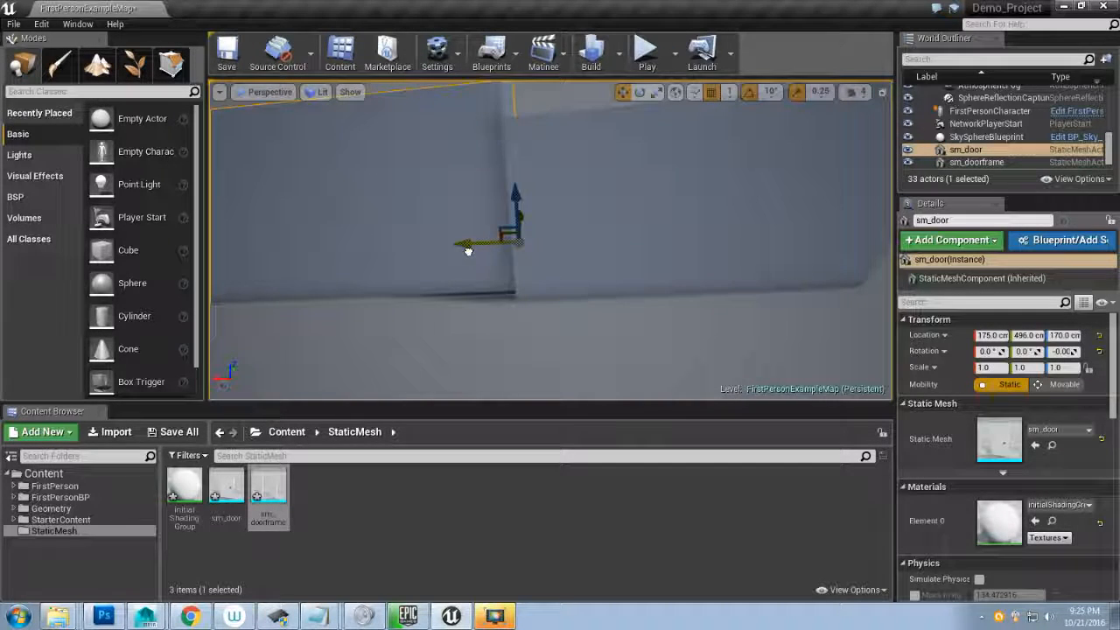
- Set the door's mobility to Movable and add a new Matinee to the level
right_drag(468, 253, 402, 245)
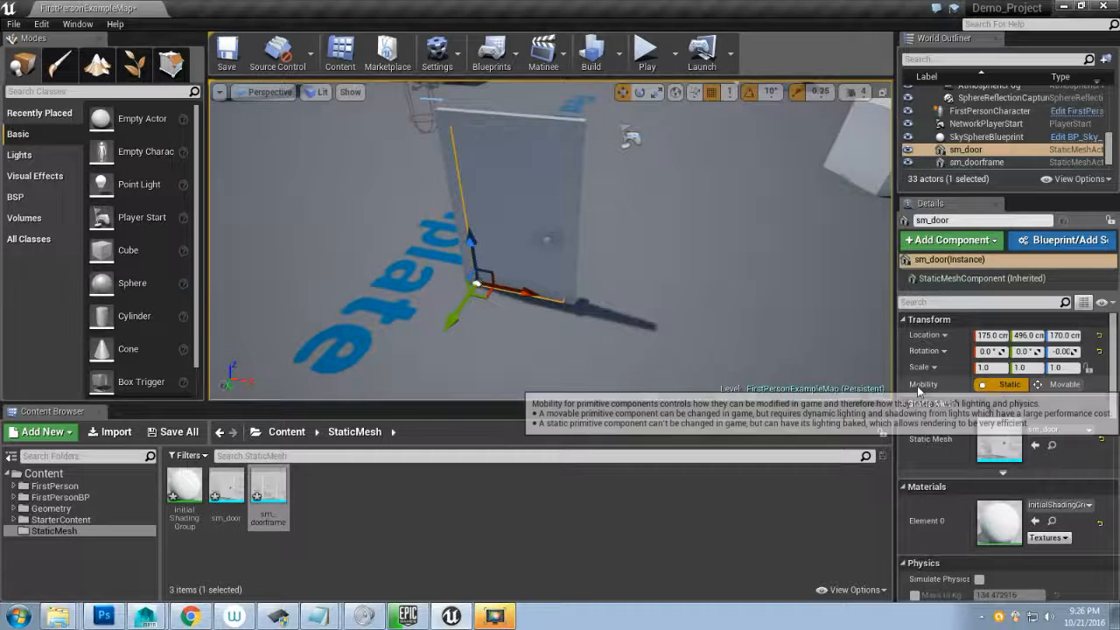
click(1056, 386)
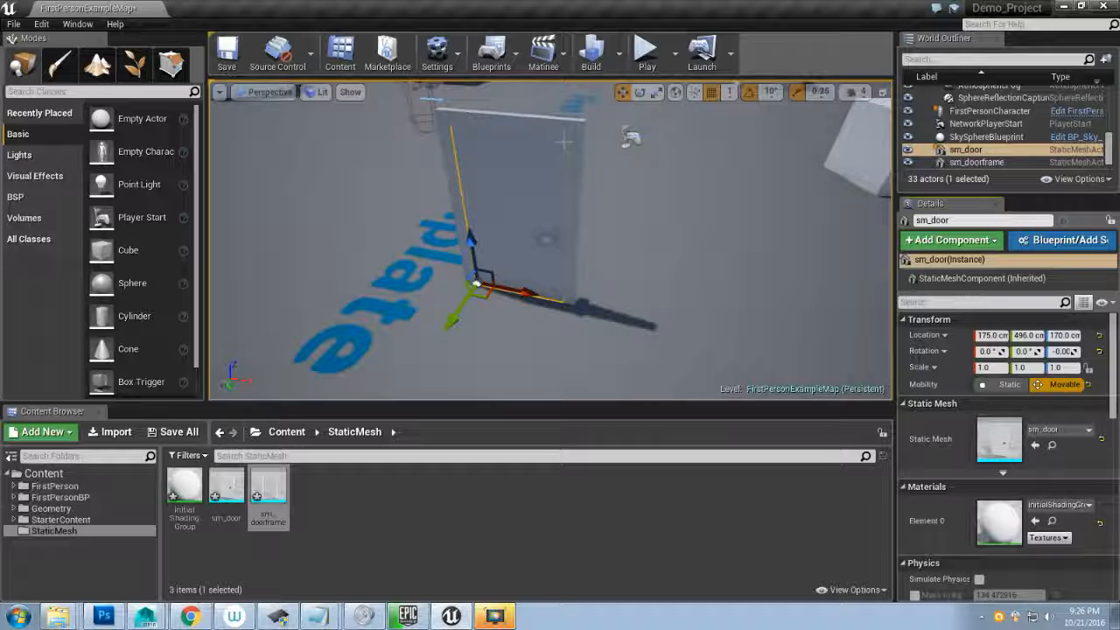
click(561, 58)
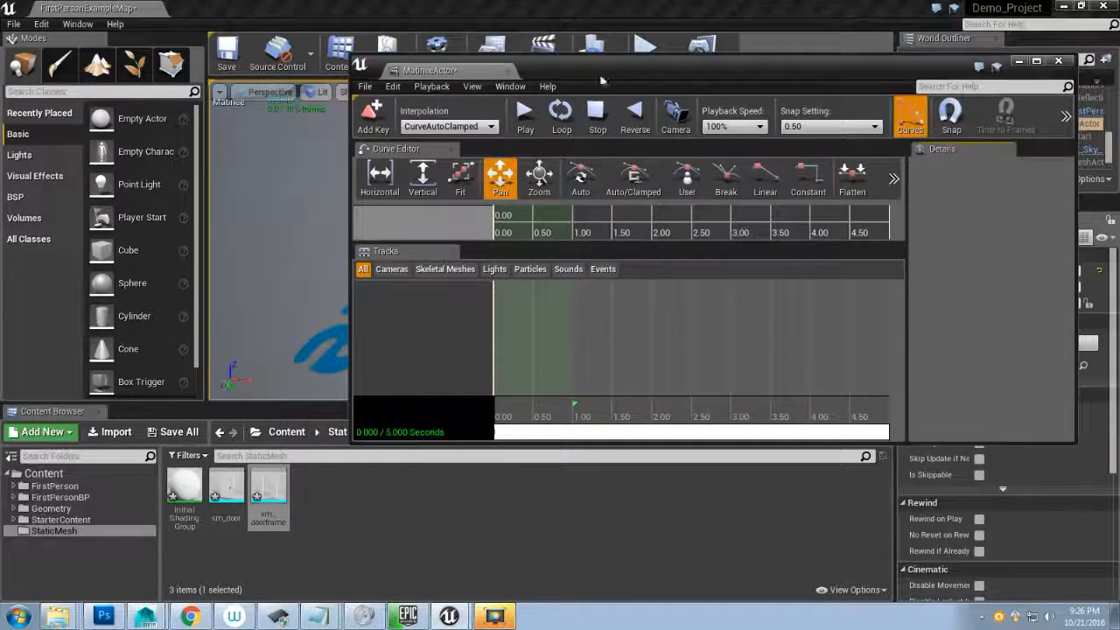
drag(601, 80, 577, 84)
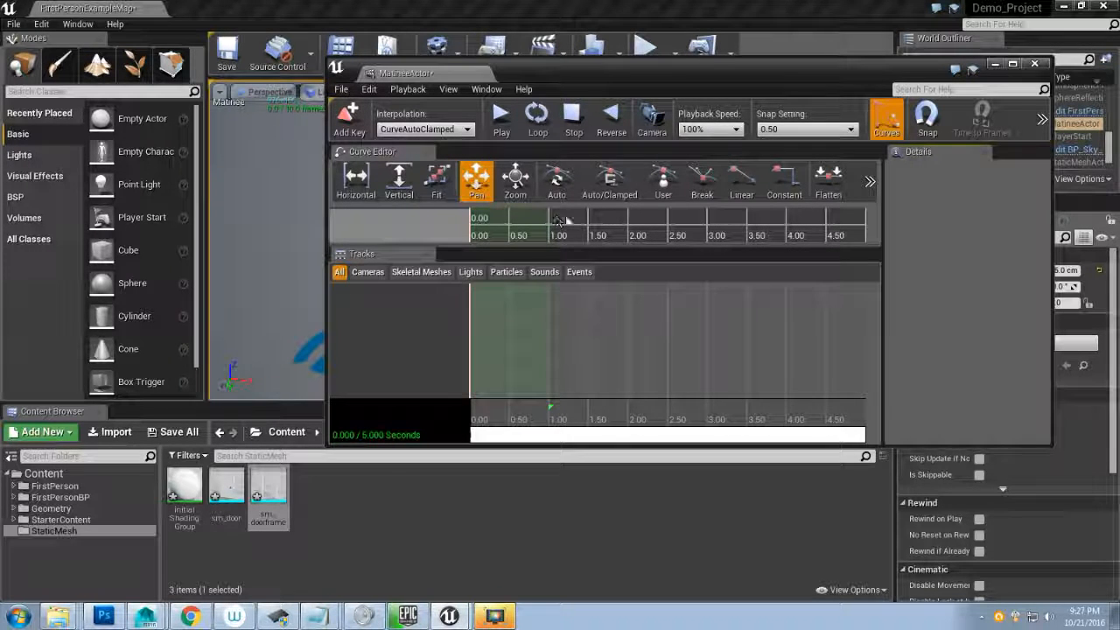
- Turn on snapping in the Matinee timeline and try shifting the green section end marker near 1.00 second
scroll(553, 375, down, 1)
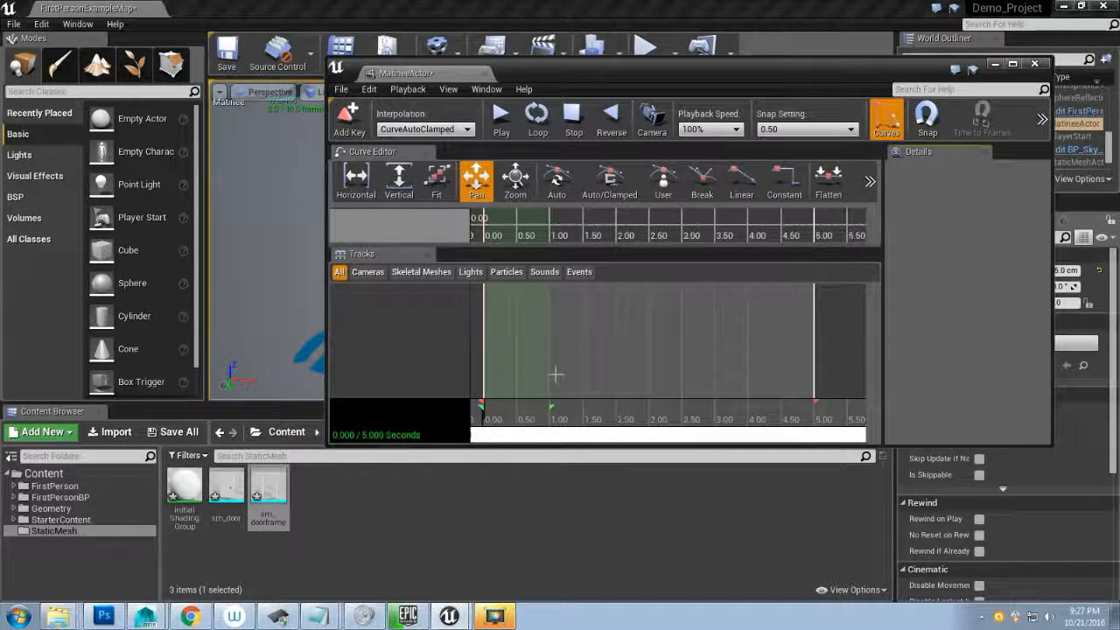
scroll(555, 374, down, 1)
scroll(554, 373, down, 1)
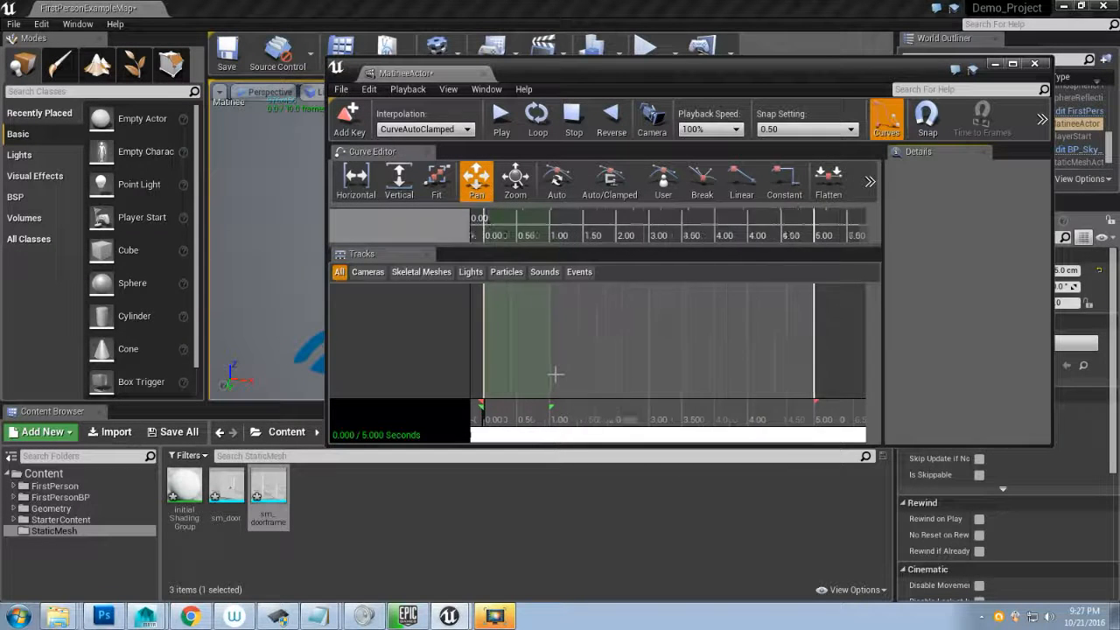
scroll(553, 375, up, 2)
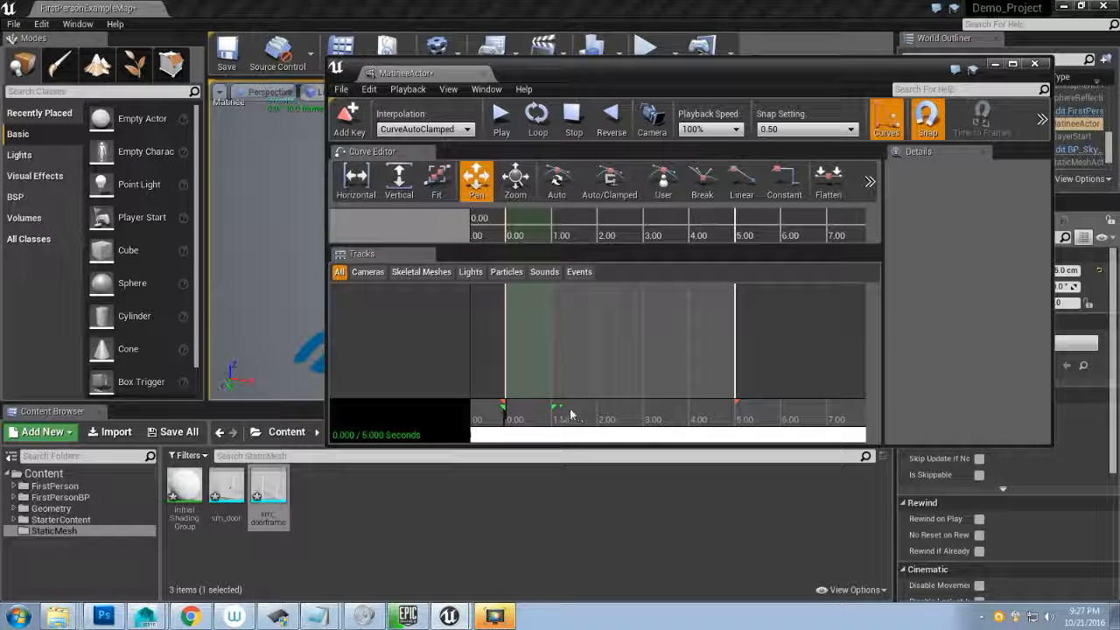
drag(586, 420, 487, 410)
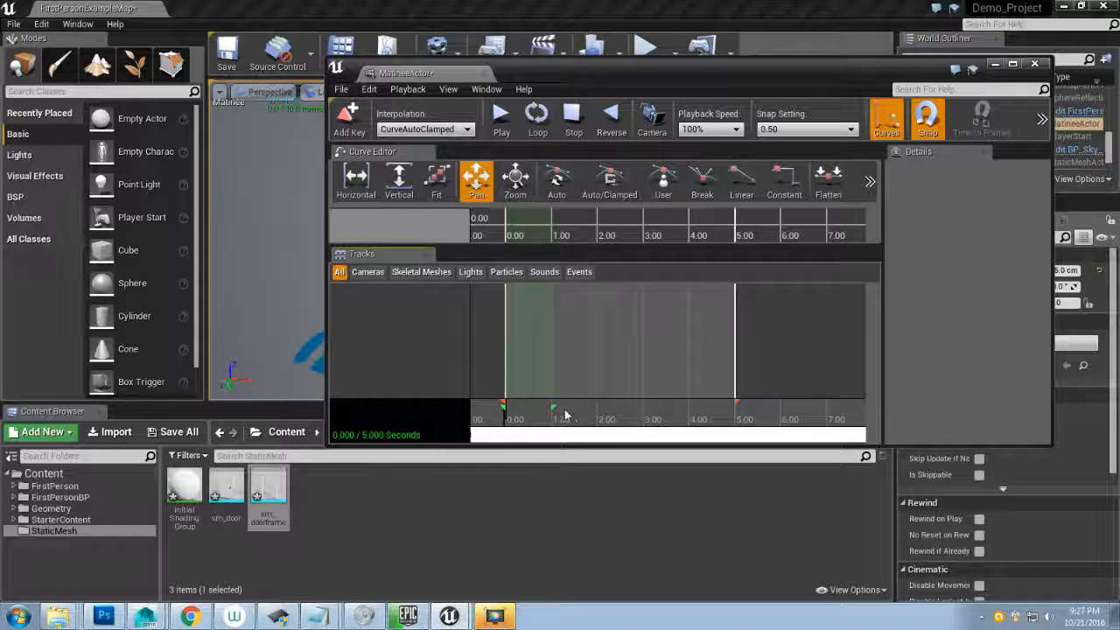
- Set both the green section end and the overall Matinee sequence end to 2.00 seconds on the timeline
mouse_move(569, 411)
mouse_down()
mouse_move(613, 408)
mouse_move(553, 409)
mouse_move(599, 409)
mouse_up()
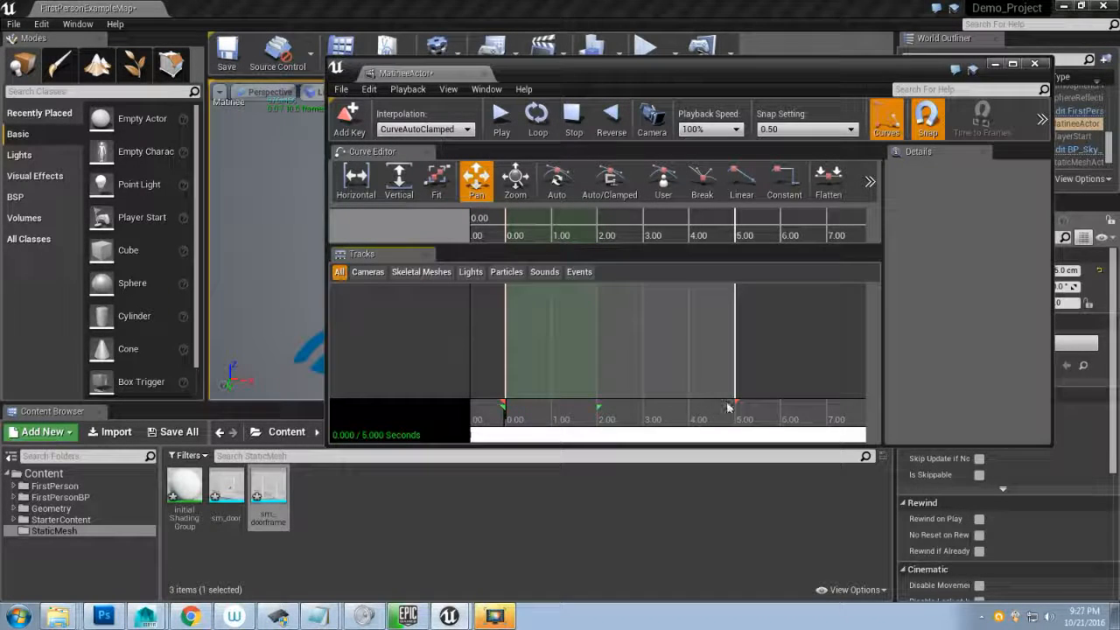
drag(734, 399, 606, 417)
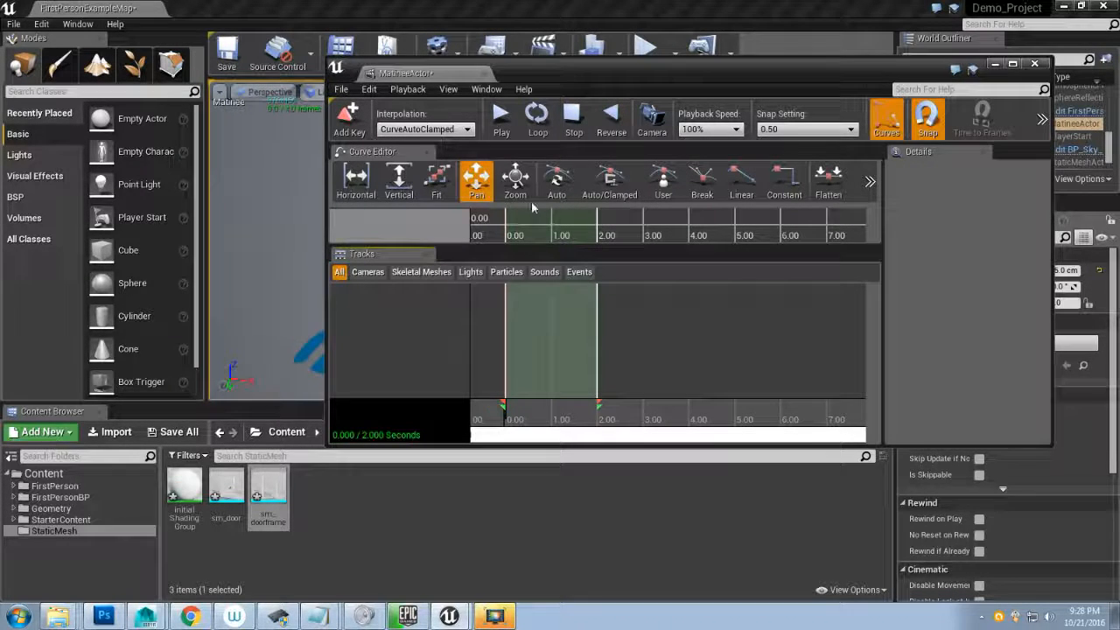
- Select the door mesh in the level and create a new Matinee group named door for it
drag(553, 71, 818, 142)
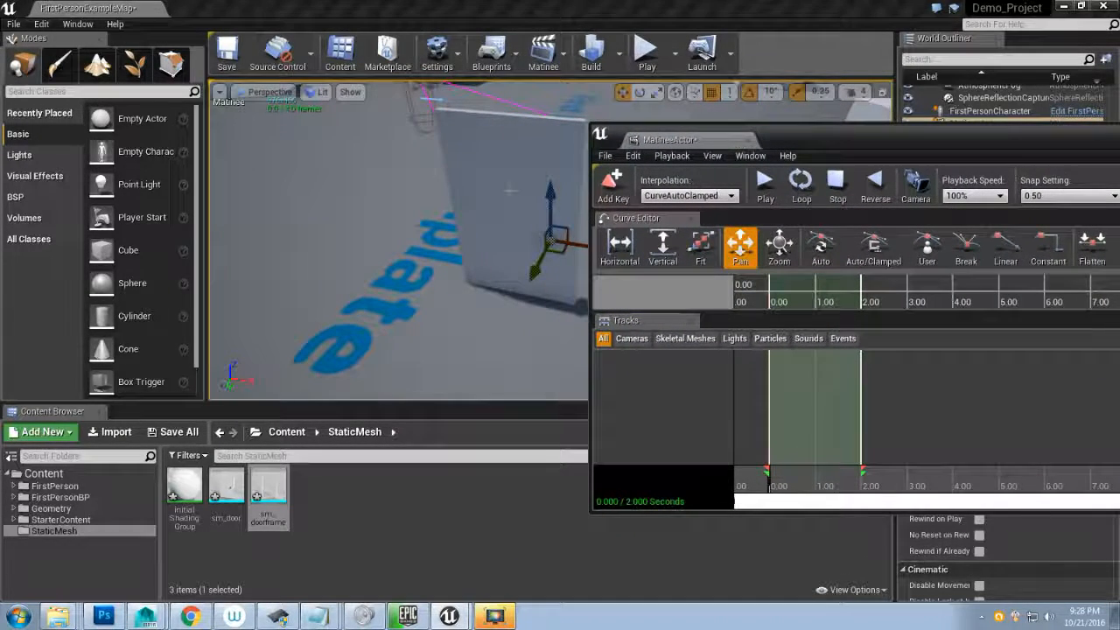
click(517, 215)
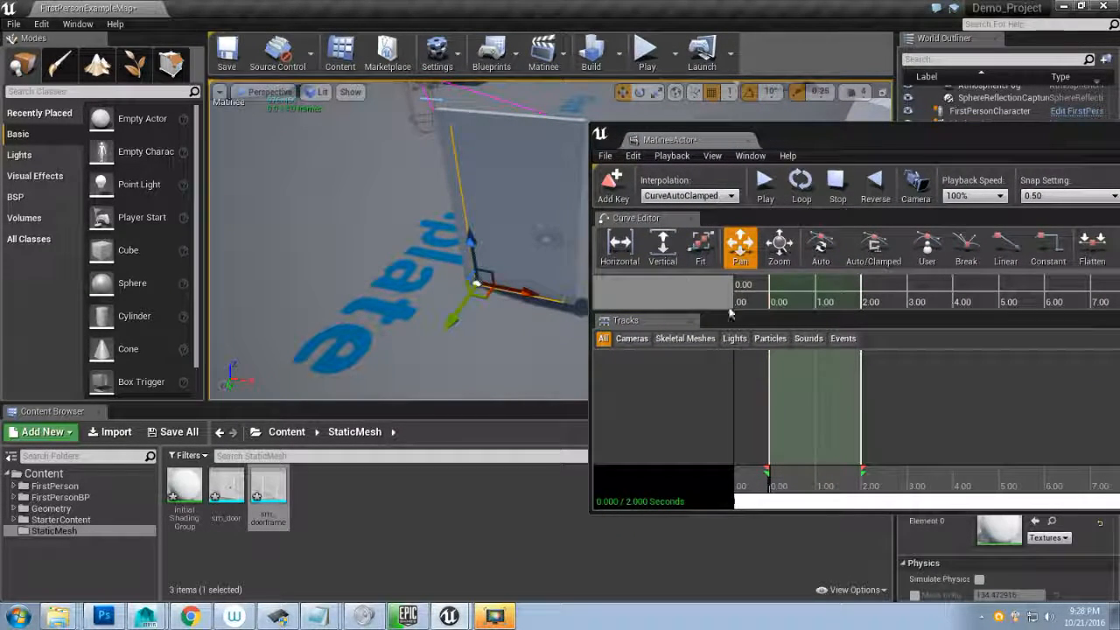
right_click(639, 384)
click(684, 429)
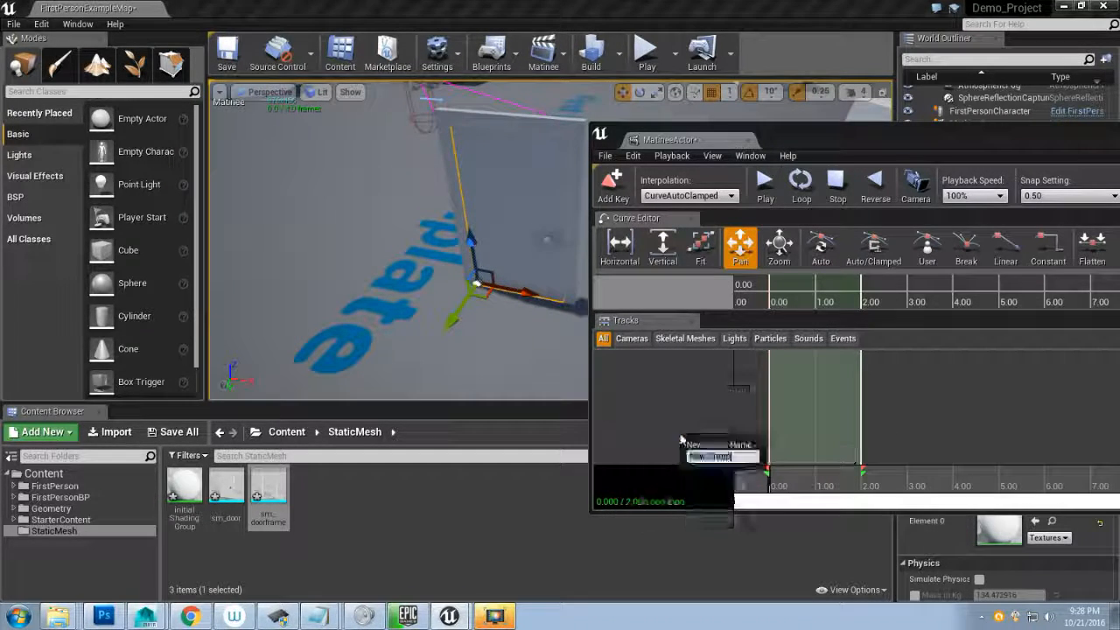
text(door)
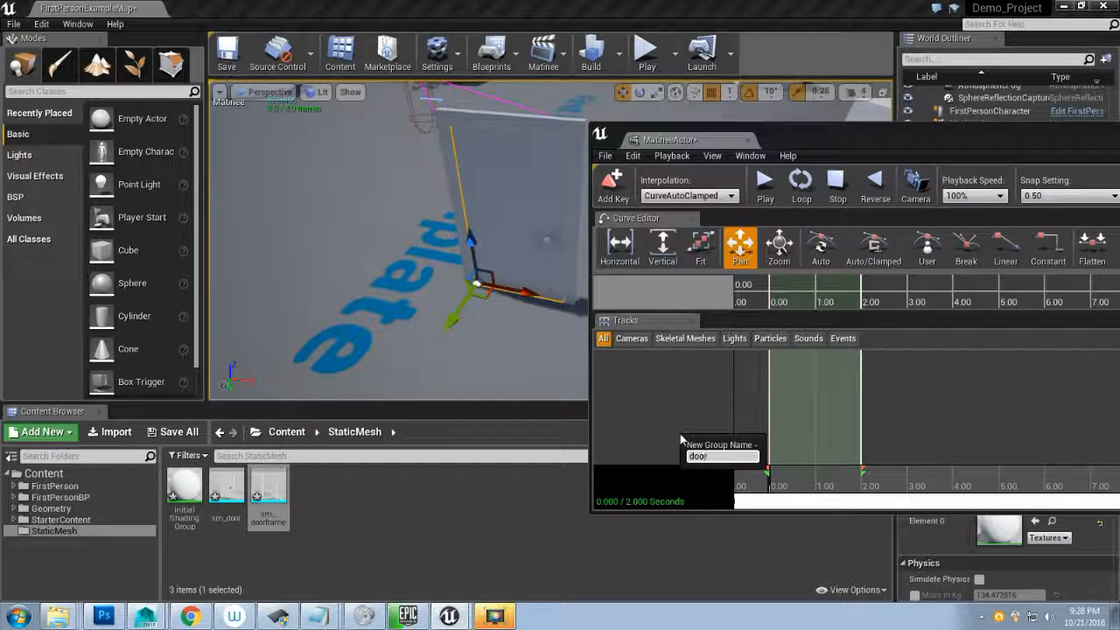
key(Return)
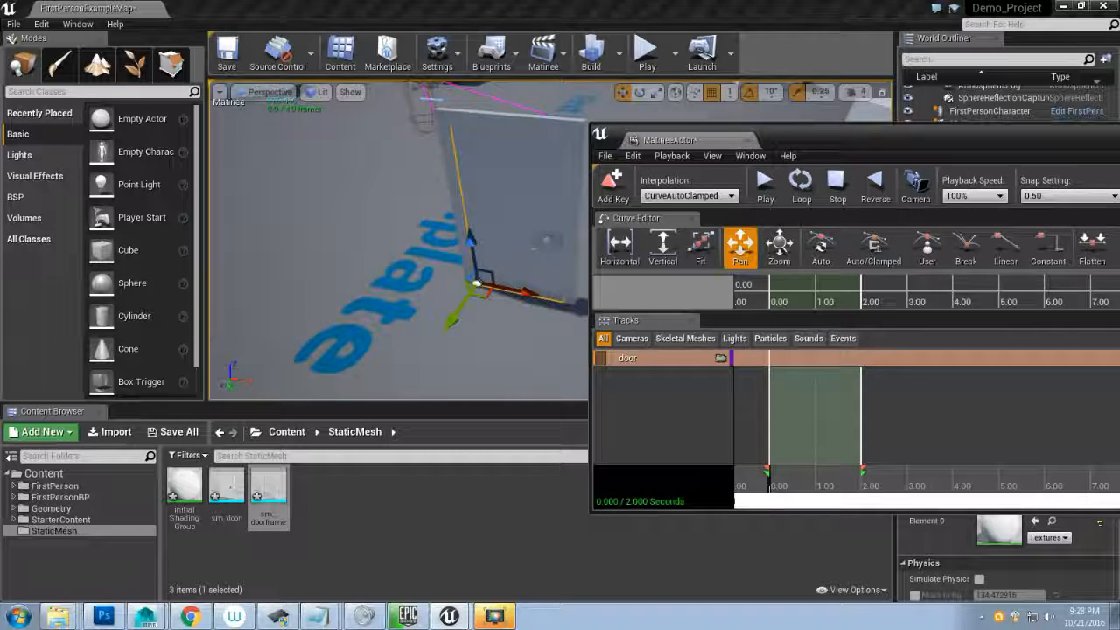
- Add a movement track to the door group and key the closed door position at 0.00 seconds
right_click(651, 359)
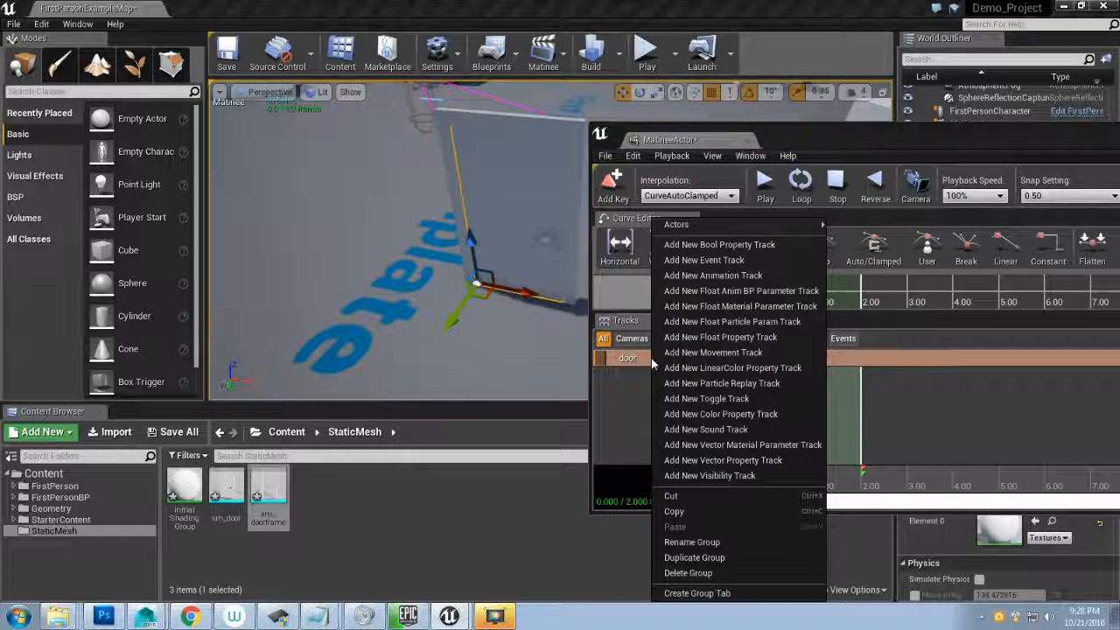
click(726, 354)
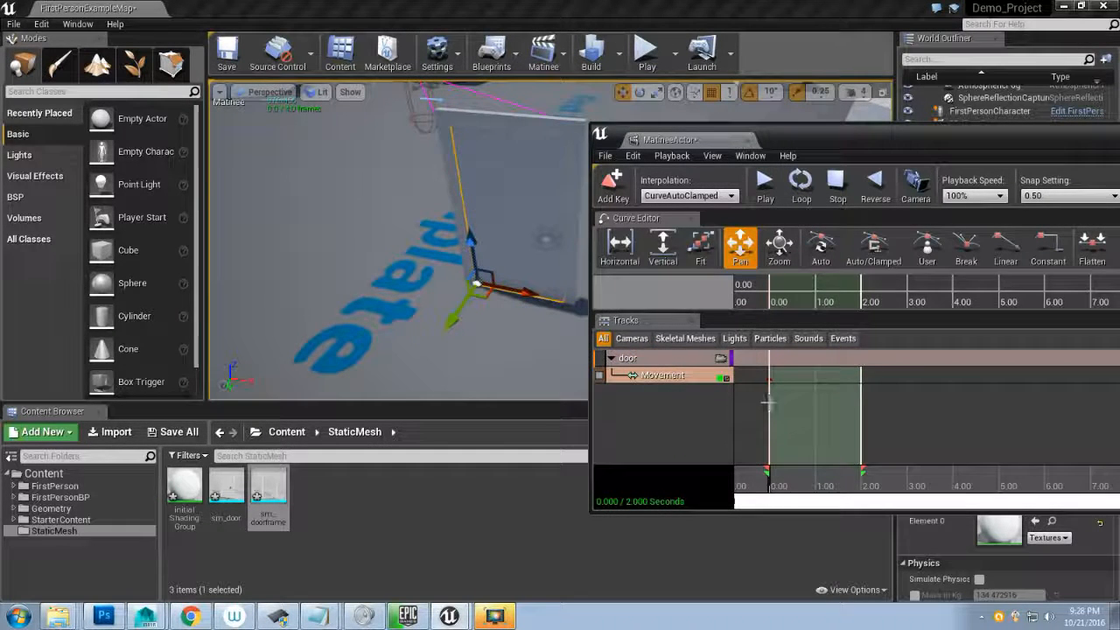
scroll(768, 402, up, 4)
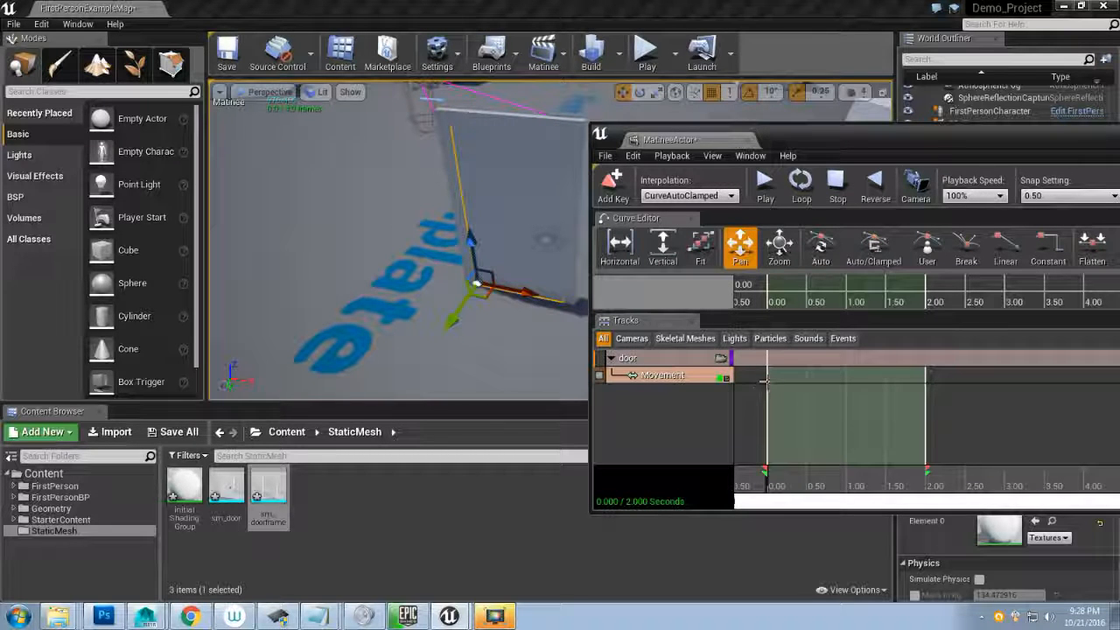
key(Return)
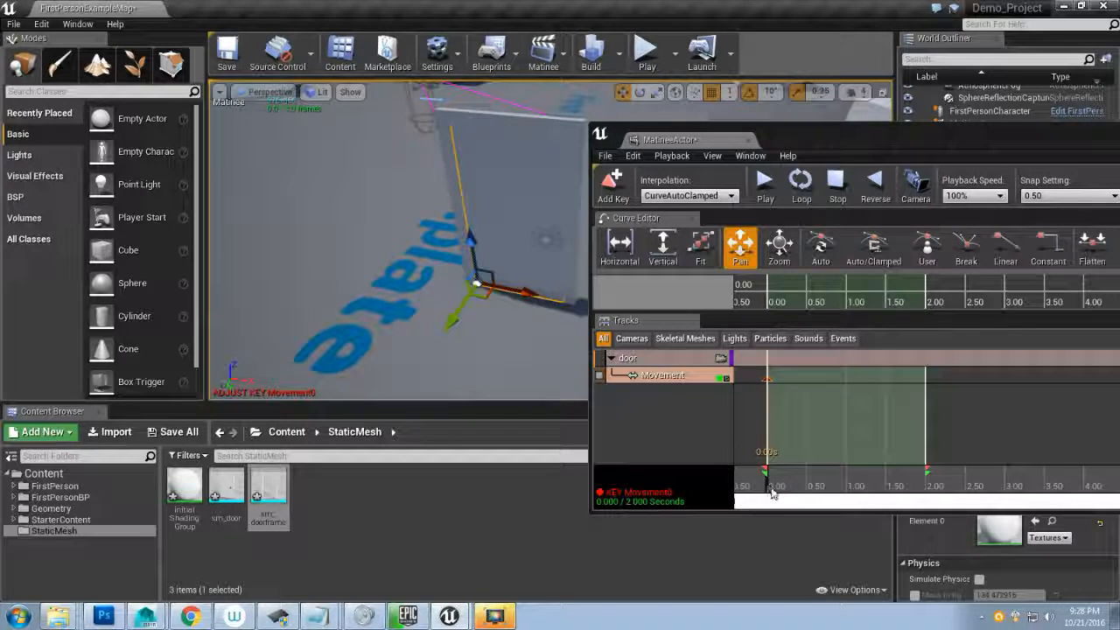
- Add a movement key at 2.00 seconds and rotate the door open about 150° around the Z axis
drag(768, 485, 954, 483)
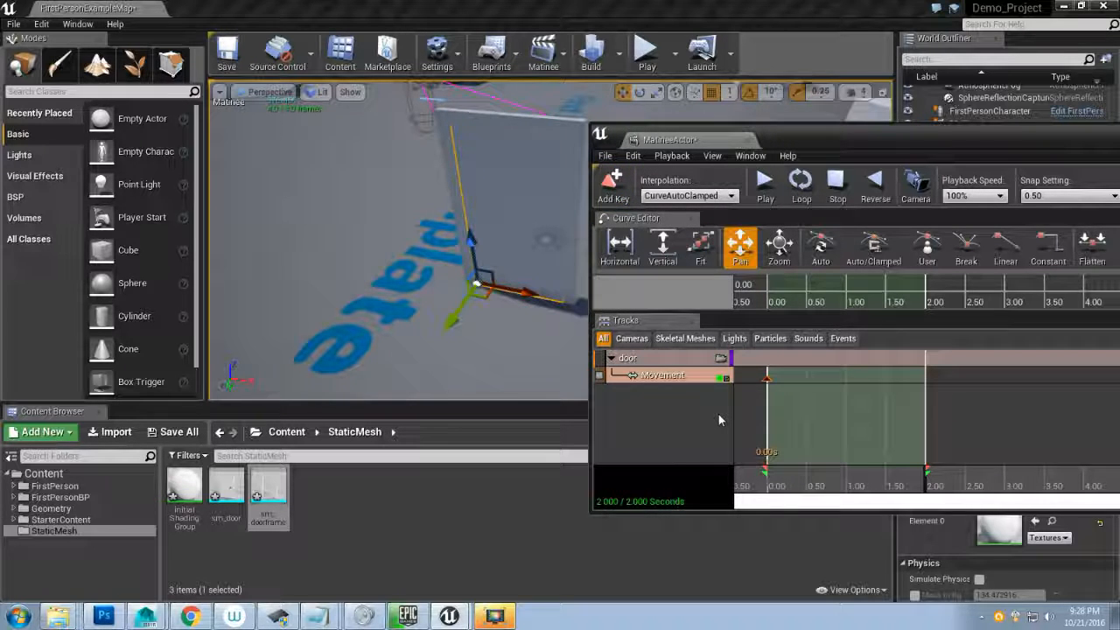
key(Return)
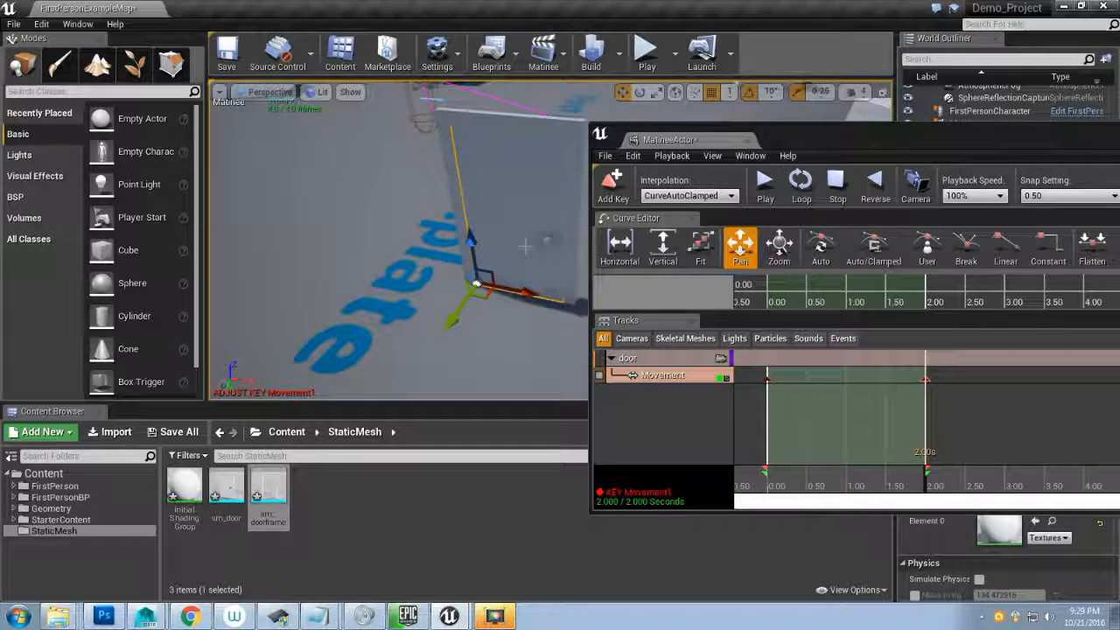
key(e)
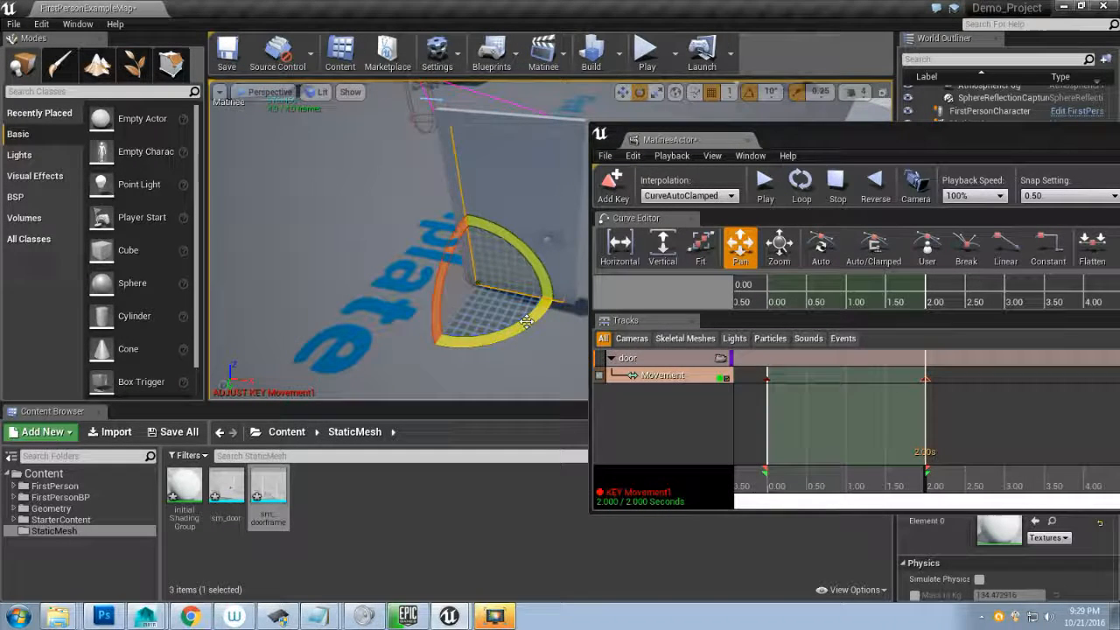
drag(525, 329, 366, 302)
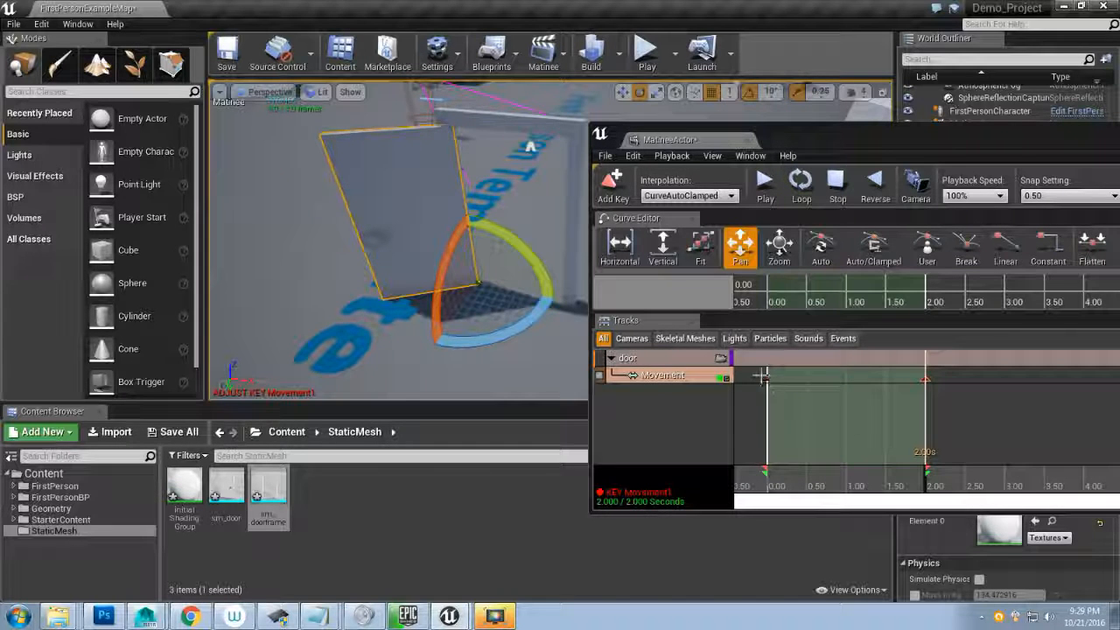
- Play back the door-opening animation from the start, then close the Matinee editor
drag(900, 487, 767, 486)
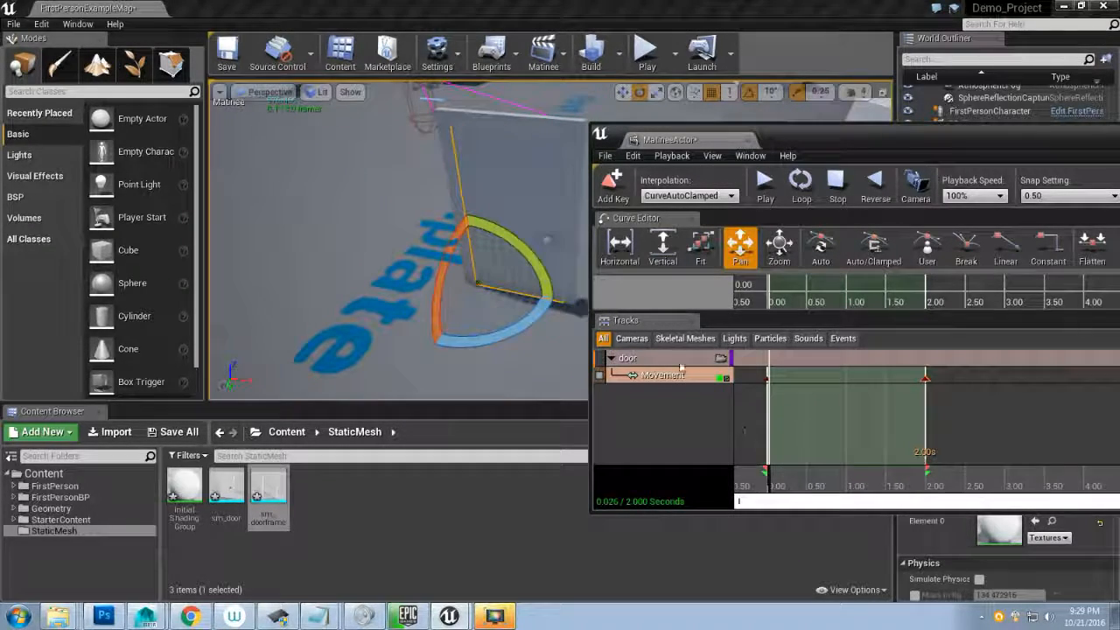
click(764, 185)
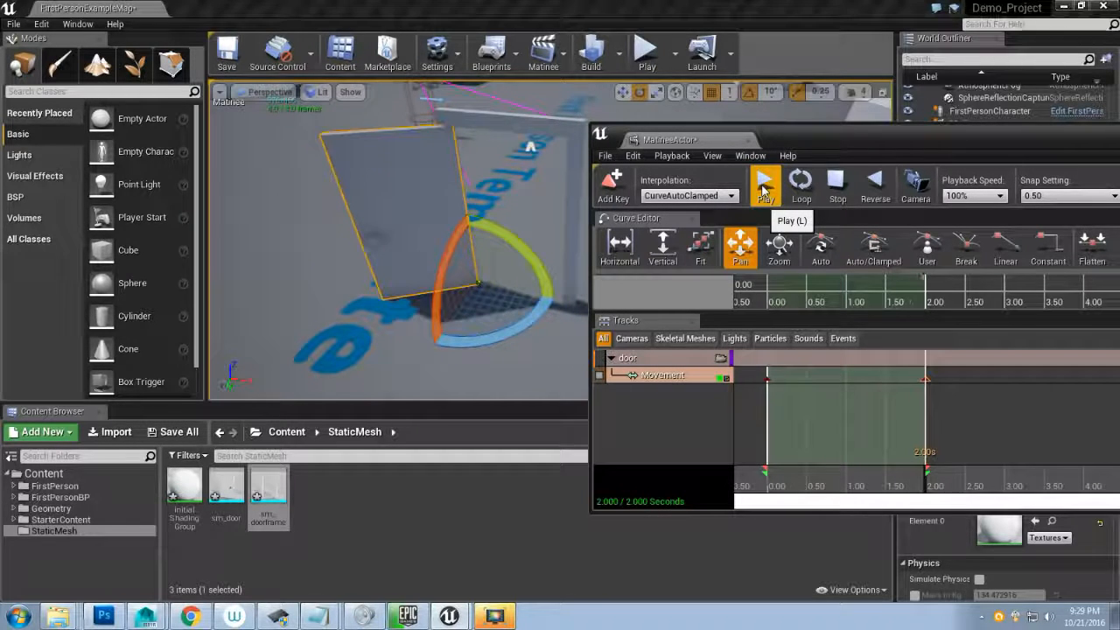
click(764, 185)
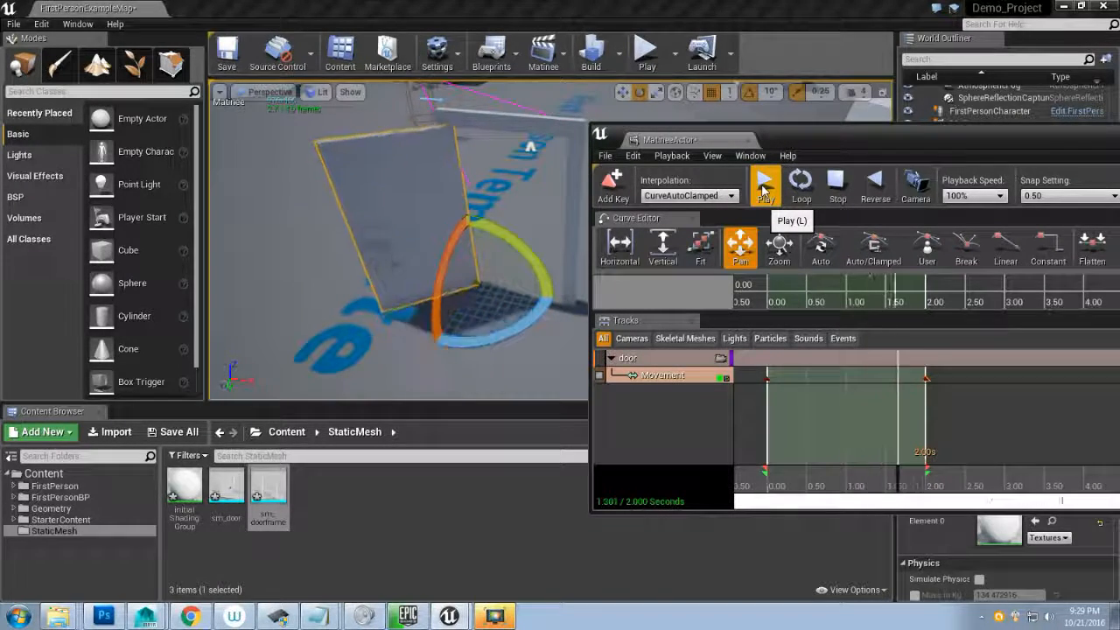
drag(812, 138, 608, 123)
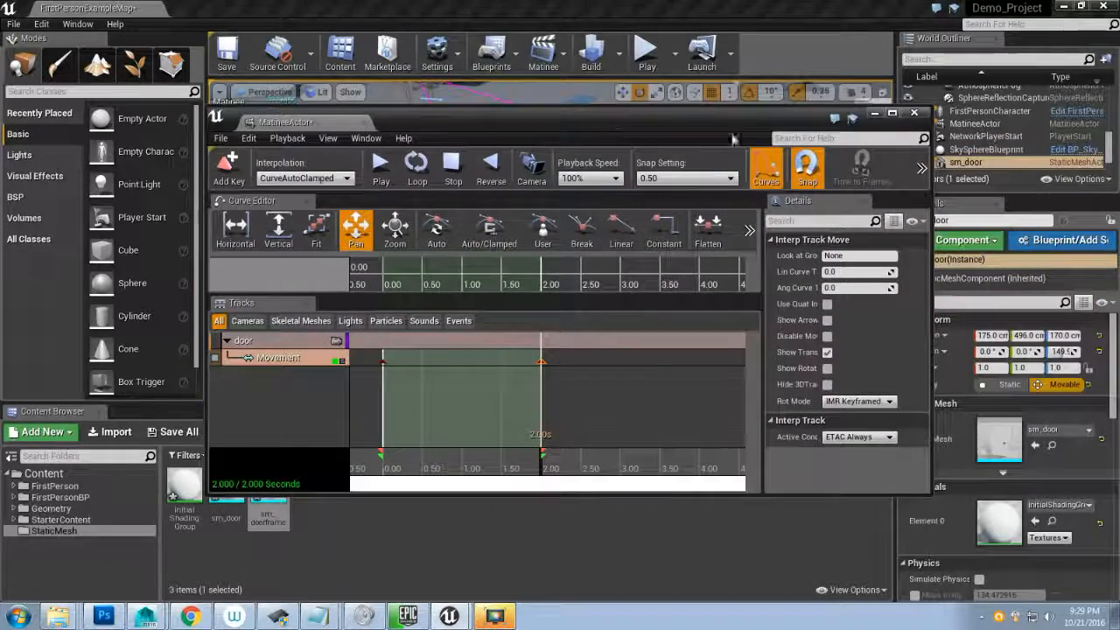
click(915, 113)
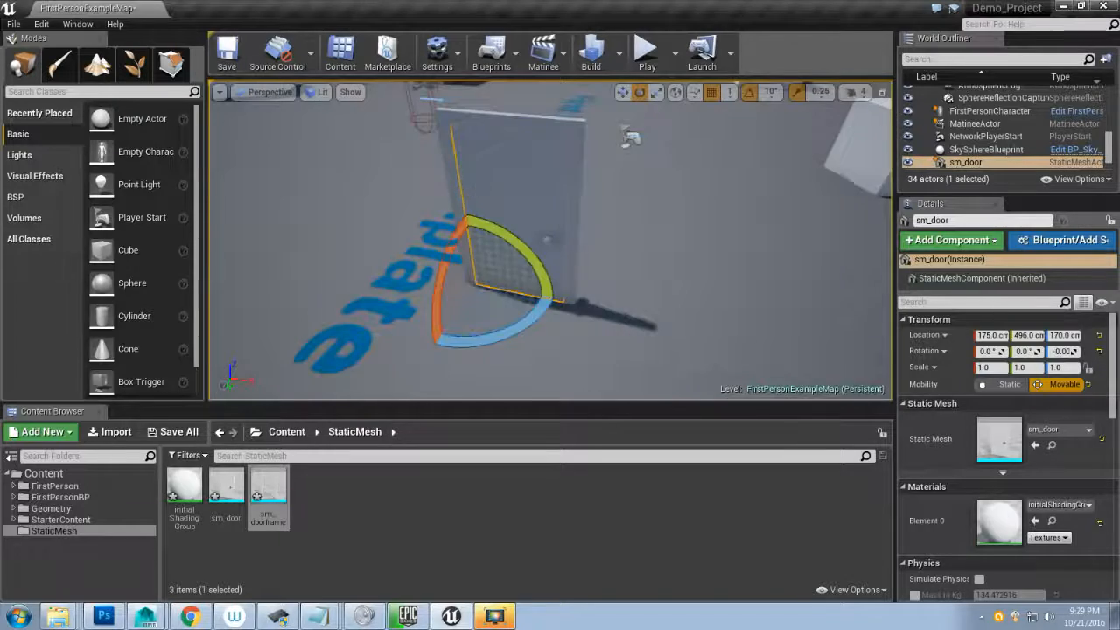
- Move the Matinee actor beside the door by raising it to Z 235 cm and shifting it to Y 537 cm
right_drag(560, 245, 573, 225)
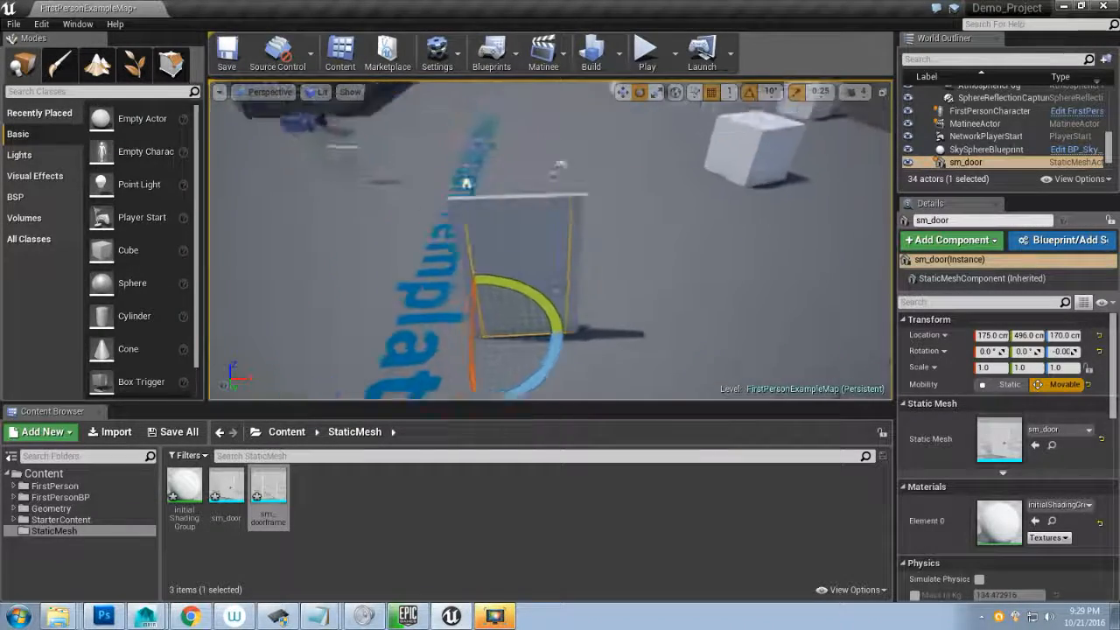
right_drag(466, 184, 453, 117)
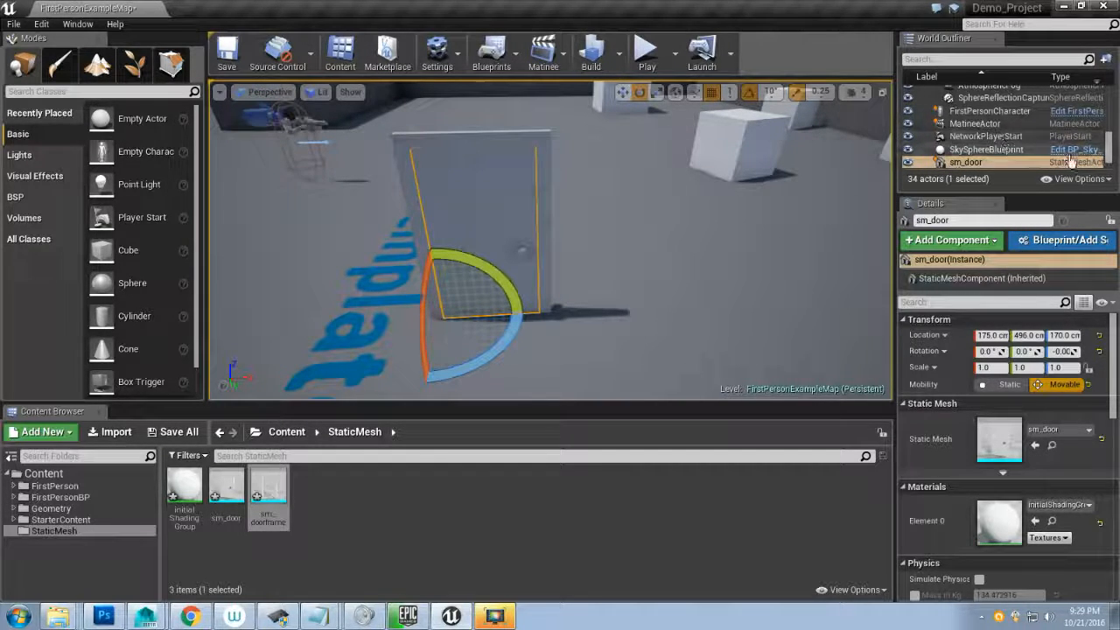
drag(1110, 156, 1113, 150)
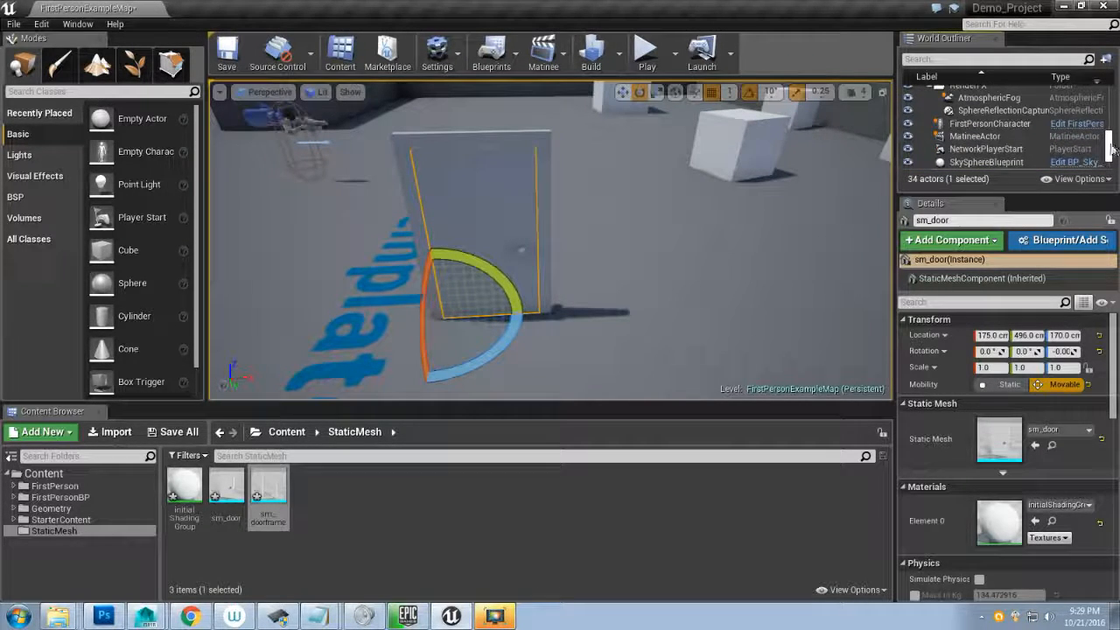
click(998, 137)
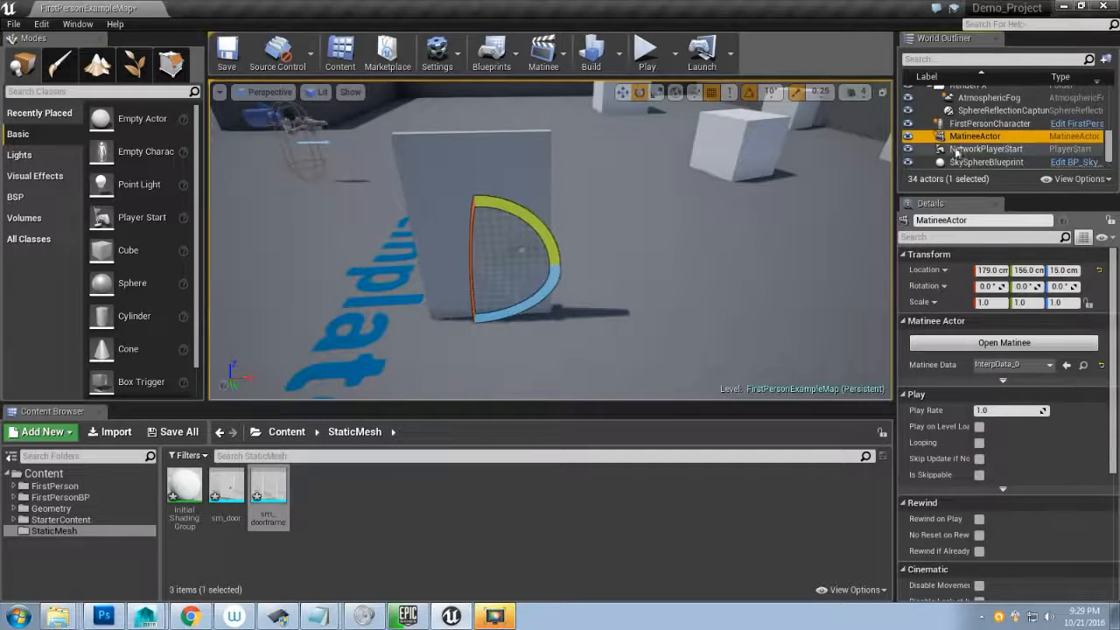
right_drag(551, 240, 548, 194)
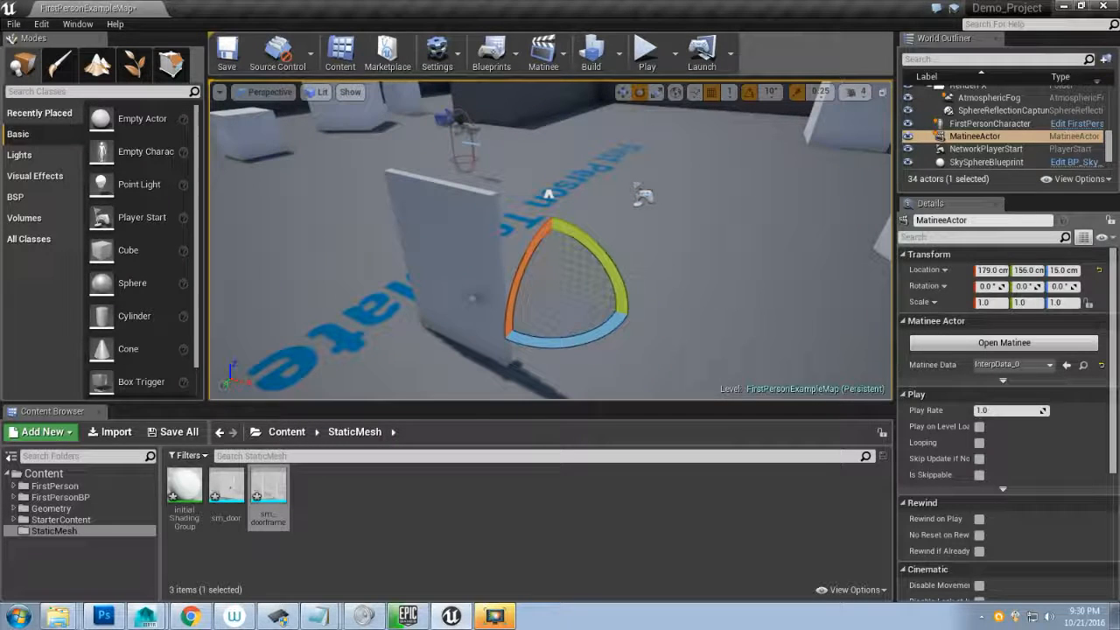
key(w)
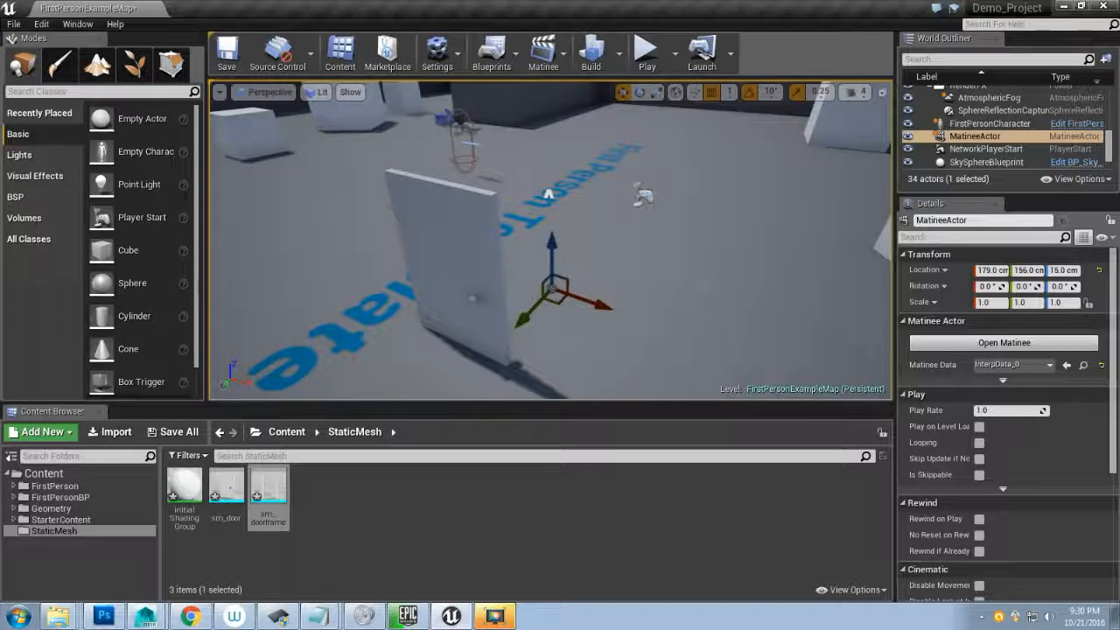
drag(552, 248, 549, 162)
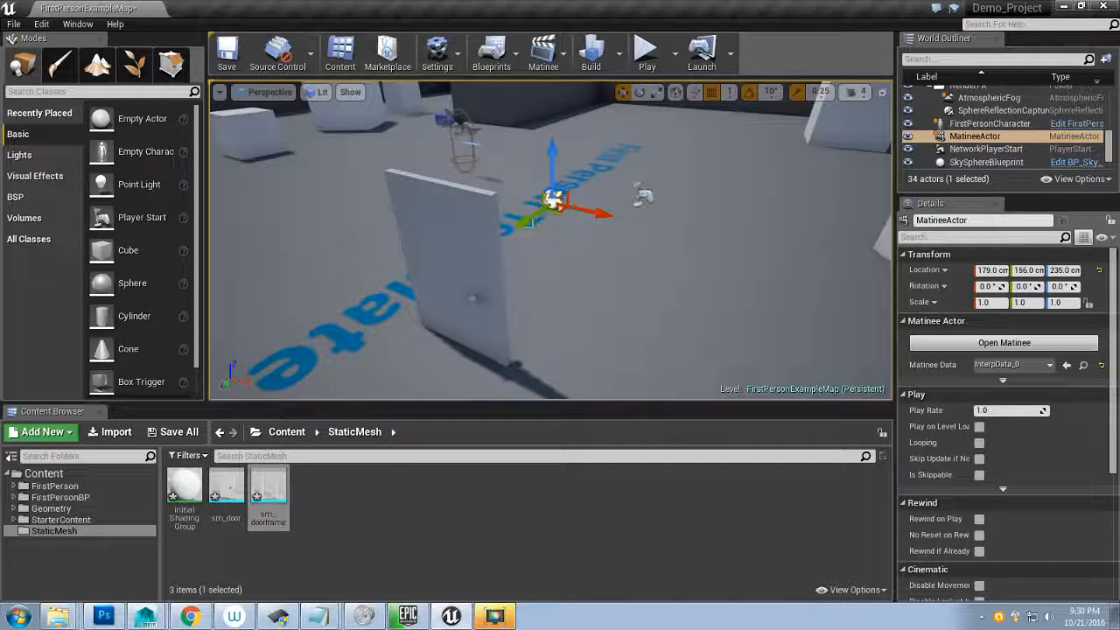
drag(523, 229, 274, 344)
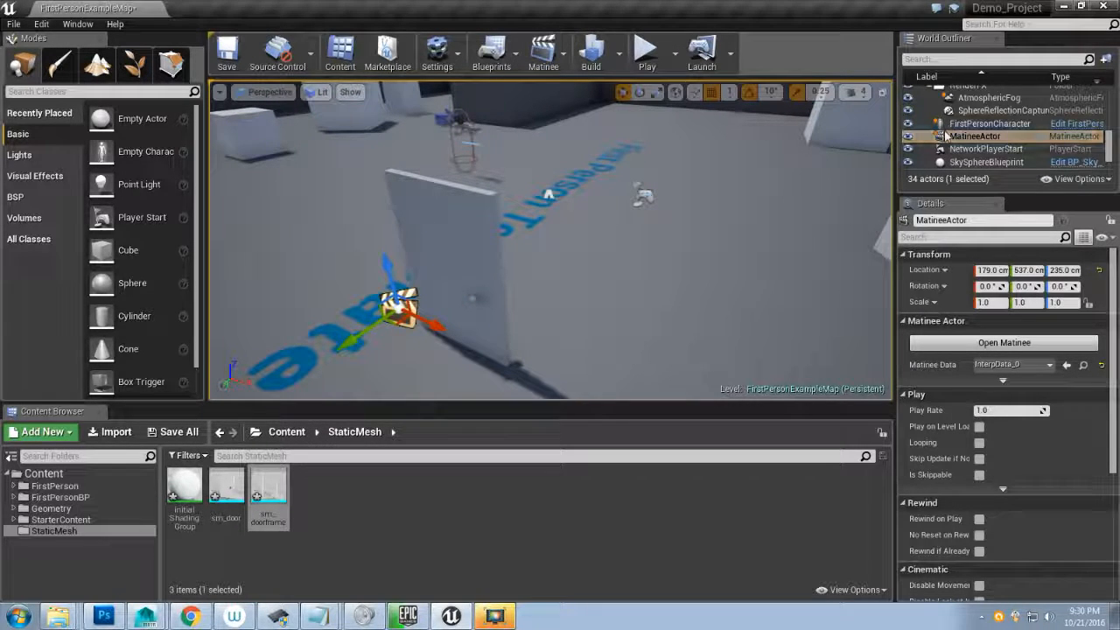
- Rename the Matinee actor to Door_1
click(989, 140)
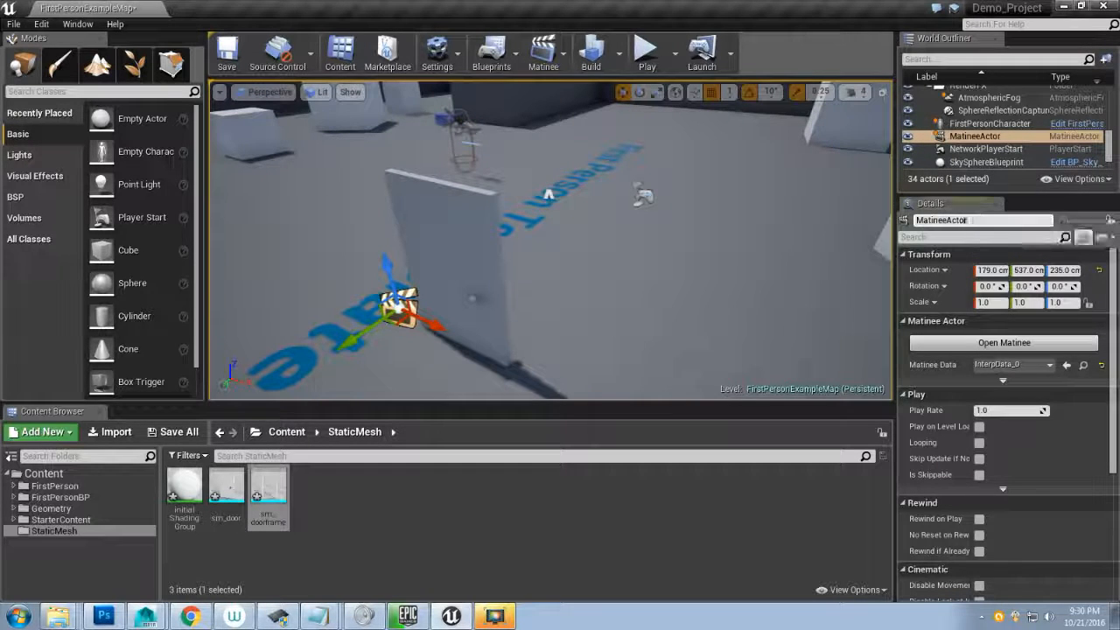
click(978, 220)
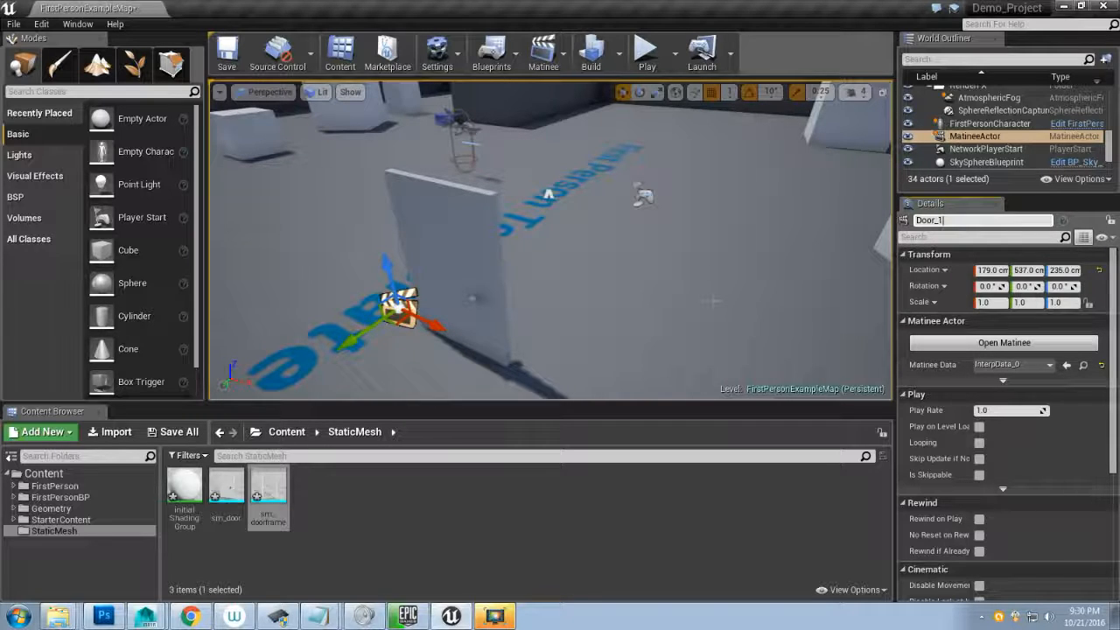
key(Return)
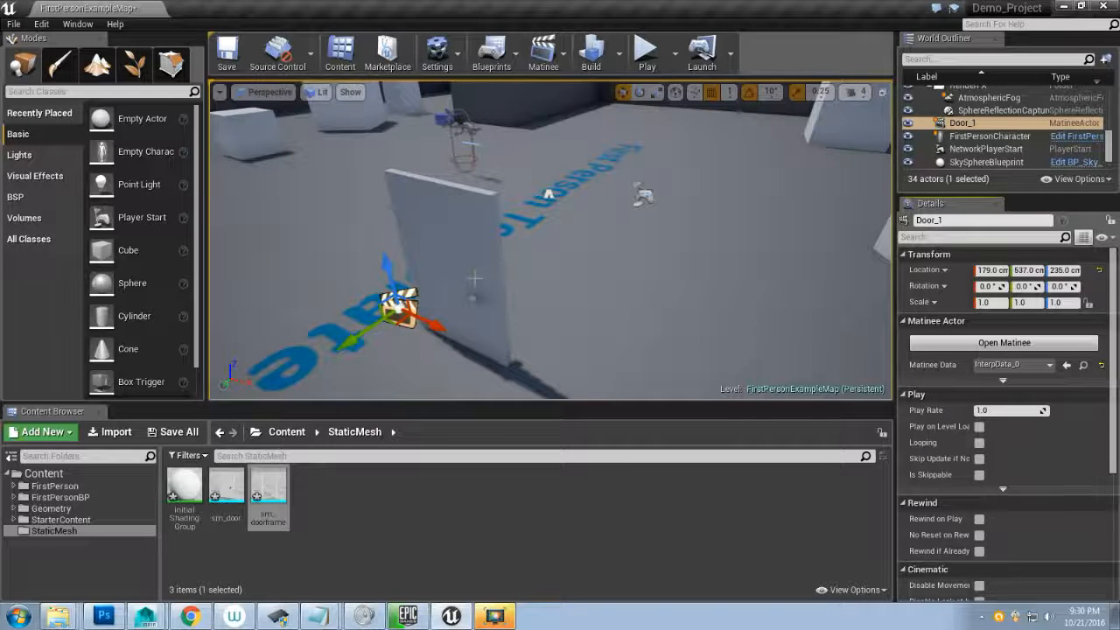
- Place a Trigger Volume from the Volumes category into the level near the door
right_drag(451, 266, 426, 264)
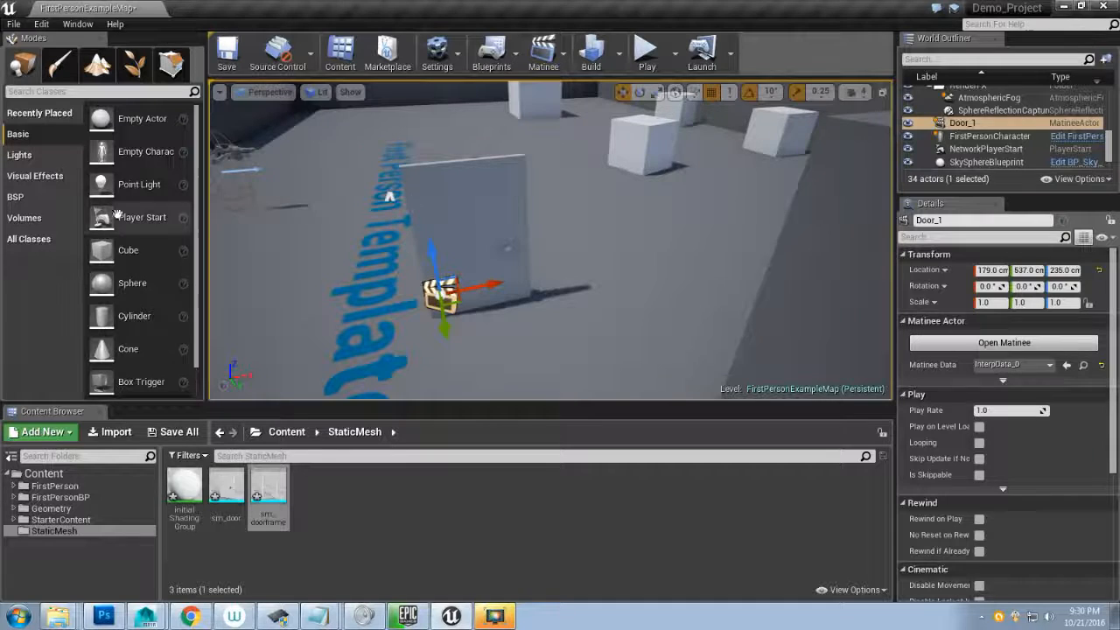
click(43, 217)
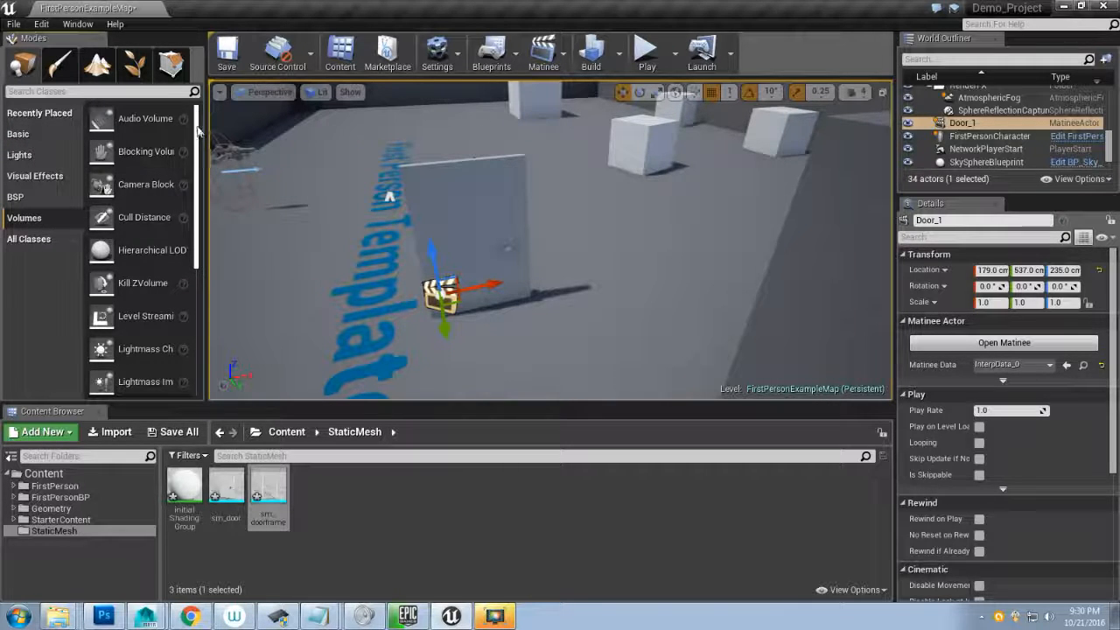
drag(200, 137, 198, 236)
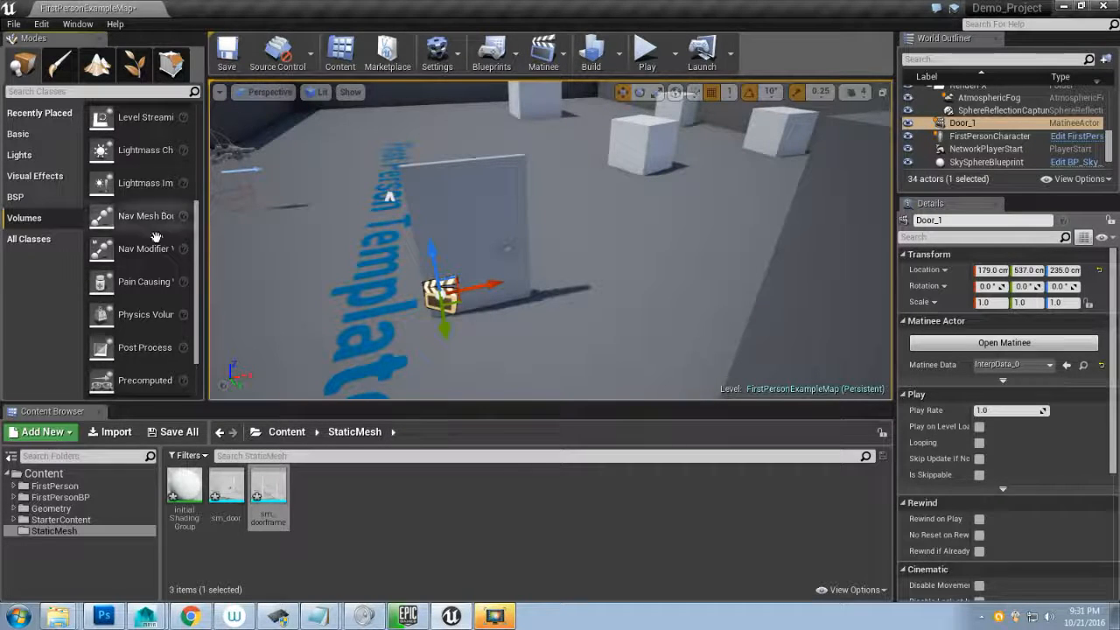
drag(197, 252, 196, 286)
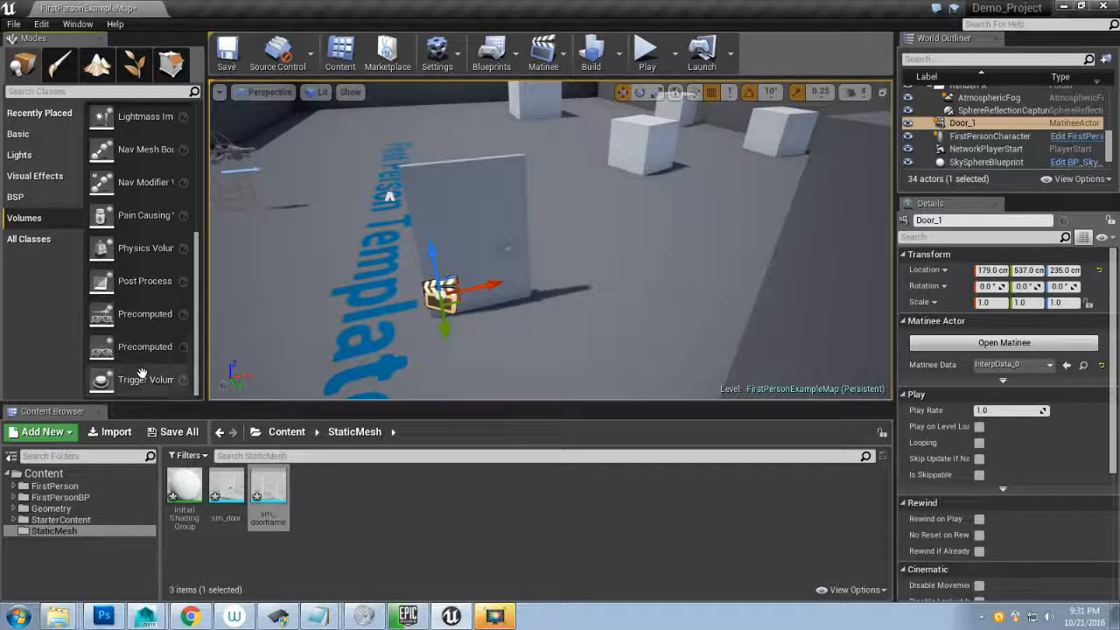
drag(142, 380, 399, 313)
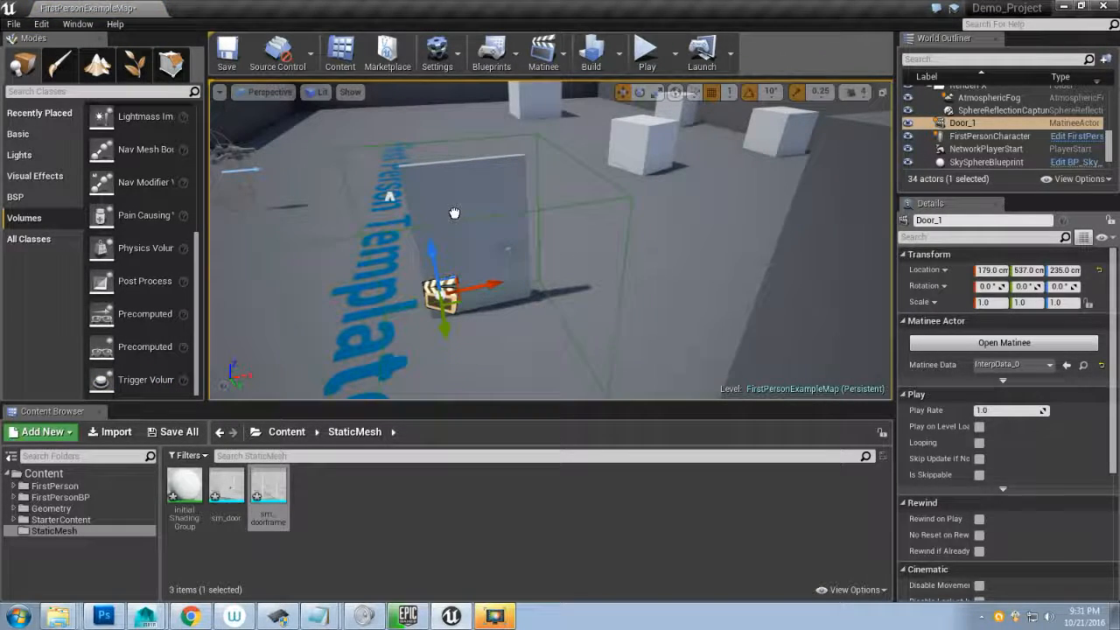
drag(459, 216, 420, 183)
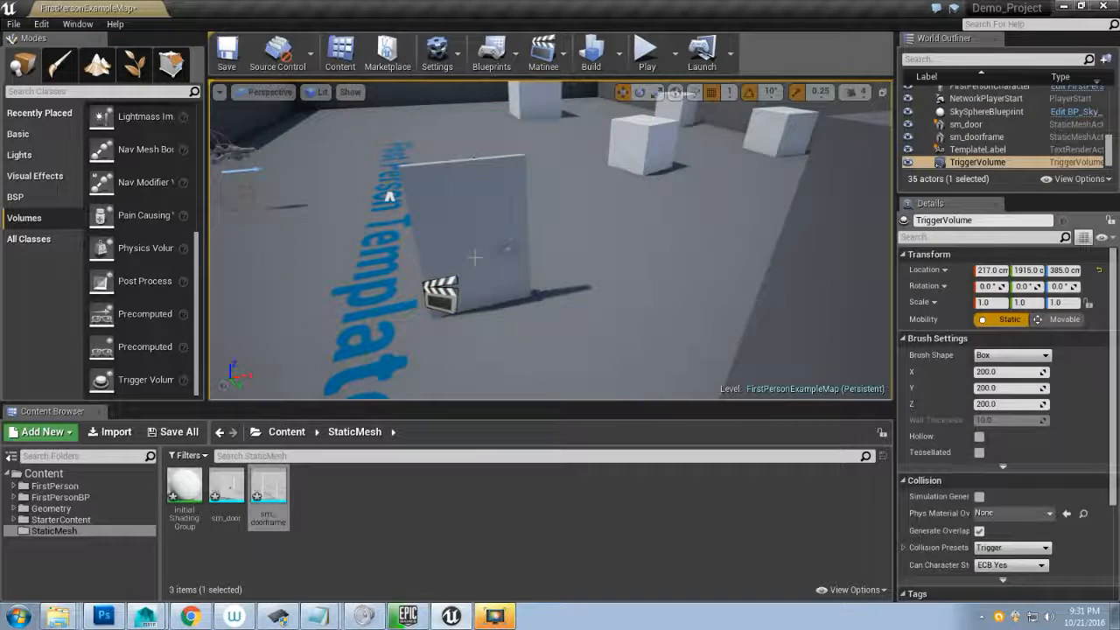
mouse_move(420, 183)
right_down()
mouse_move(394, 188)
mouse_move(420, 206)
mouse_move(464, 197)
mouse_move(410, 203)
right_up()
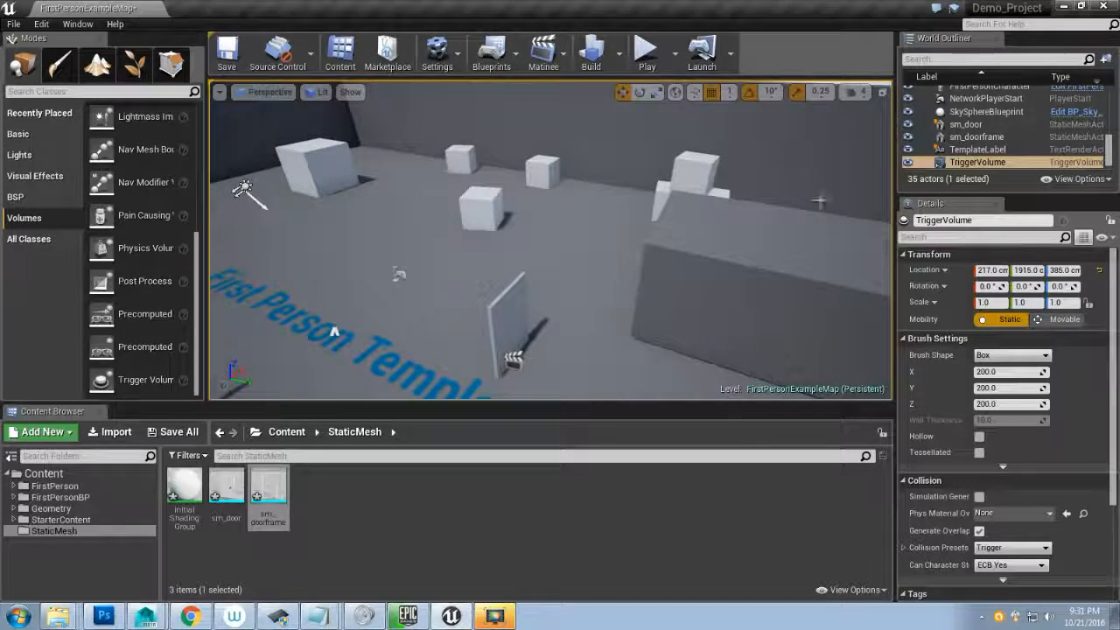
- Move the trigger volume from the far wall to the door, at about Y 513 cm and Z 270 cm
click(979, 164)
right_drag(700, 236, 711, 275)
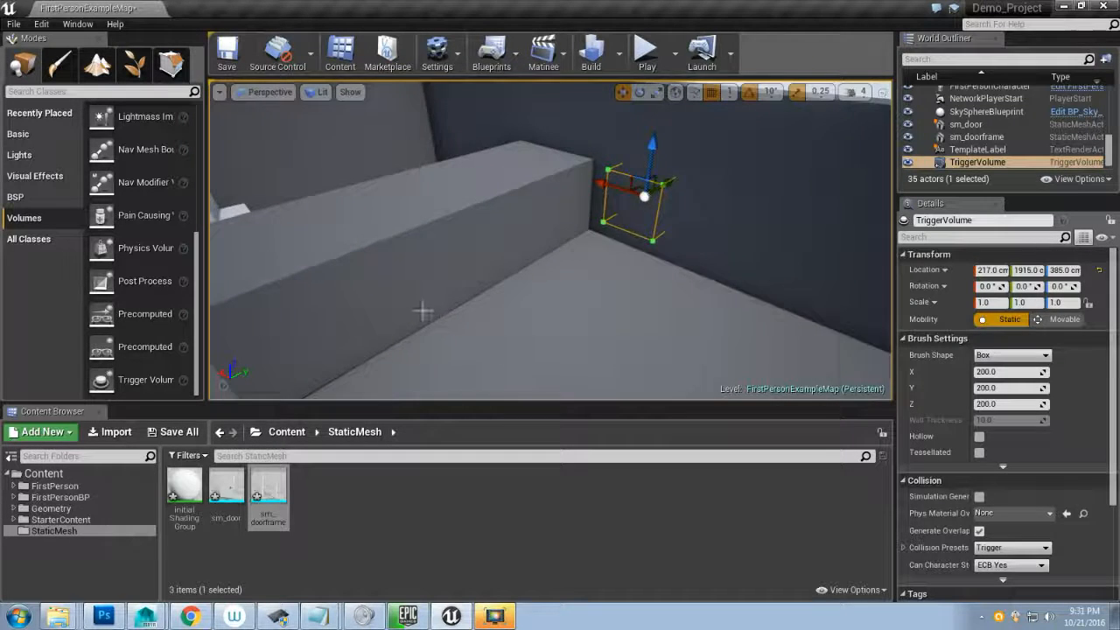
mouse_move(424, 310)
mouse_down()
mouse_move(394, 317)
mouse_move(403, 308)
mouse_up()
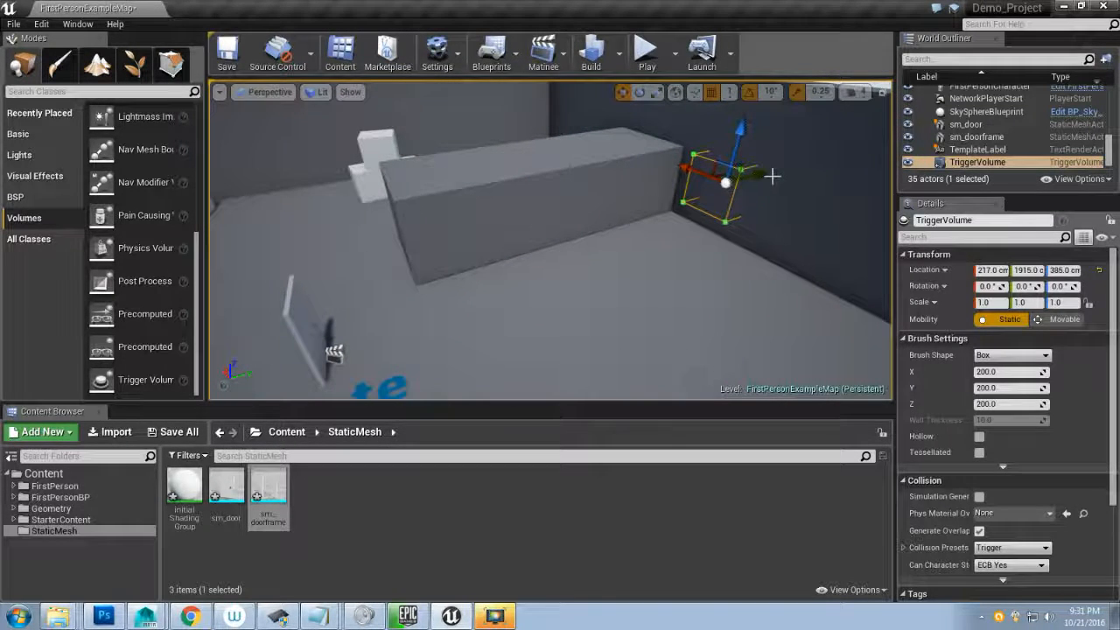
drag(764, 172, 401, 252)
key(f)
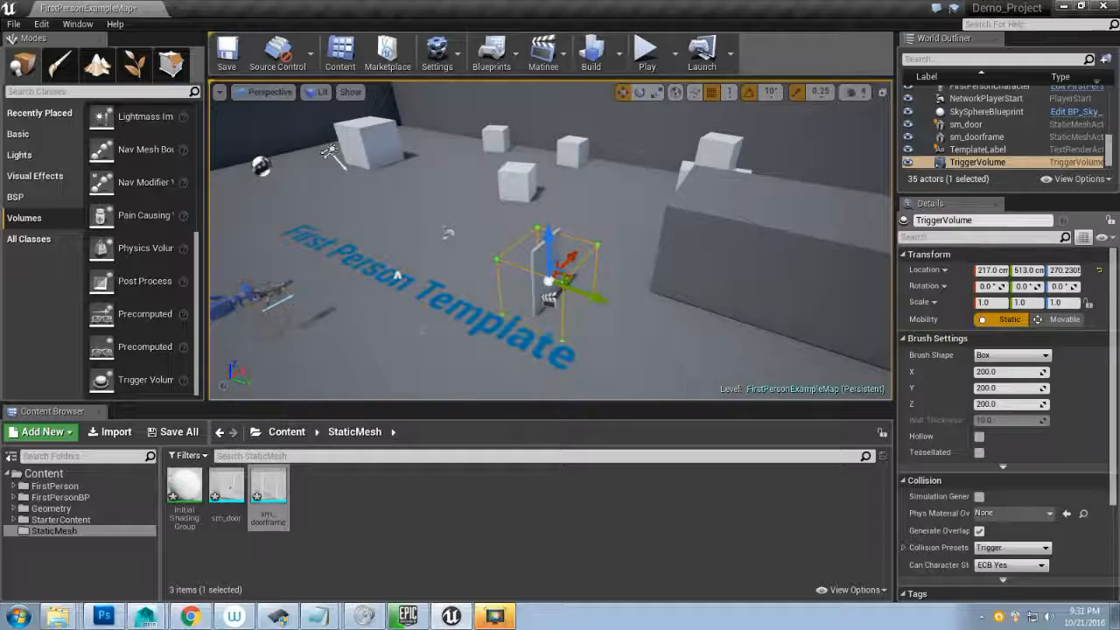
- Shift the trigger volume along the X axis to 235 cm so it lines up with the door
key(w)
right_drag(398, 273, 380, 324)
key(w)
key(s)
key(w)
key(s)
key(w)
key(w)
key(w)
key(s)
key(w)
key(w)
key(s)
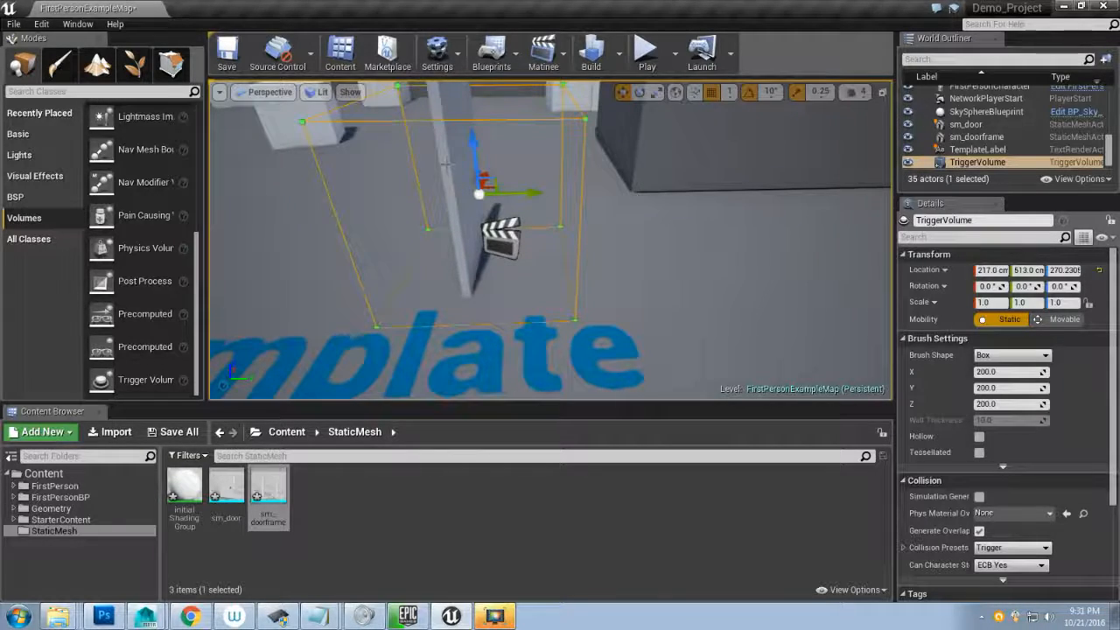
key(w)
right_drag(446, 164, 303, 156)
key(s)
key(d)
key(s)
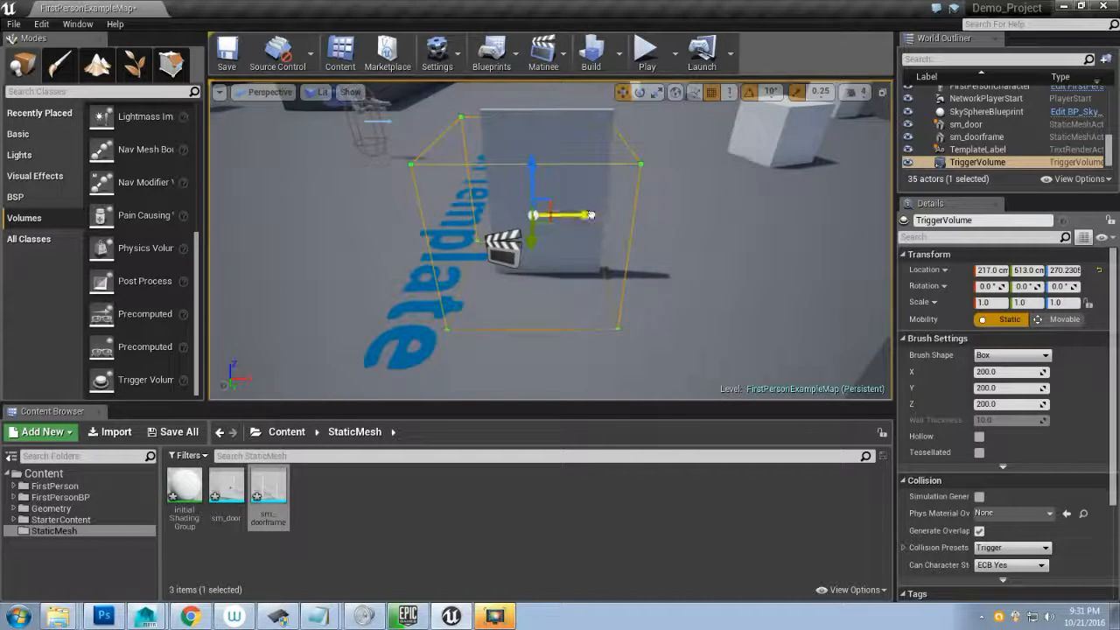
drag(590, 214, 608, 214)
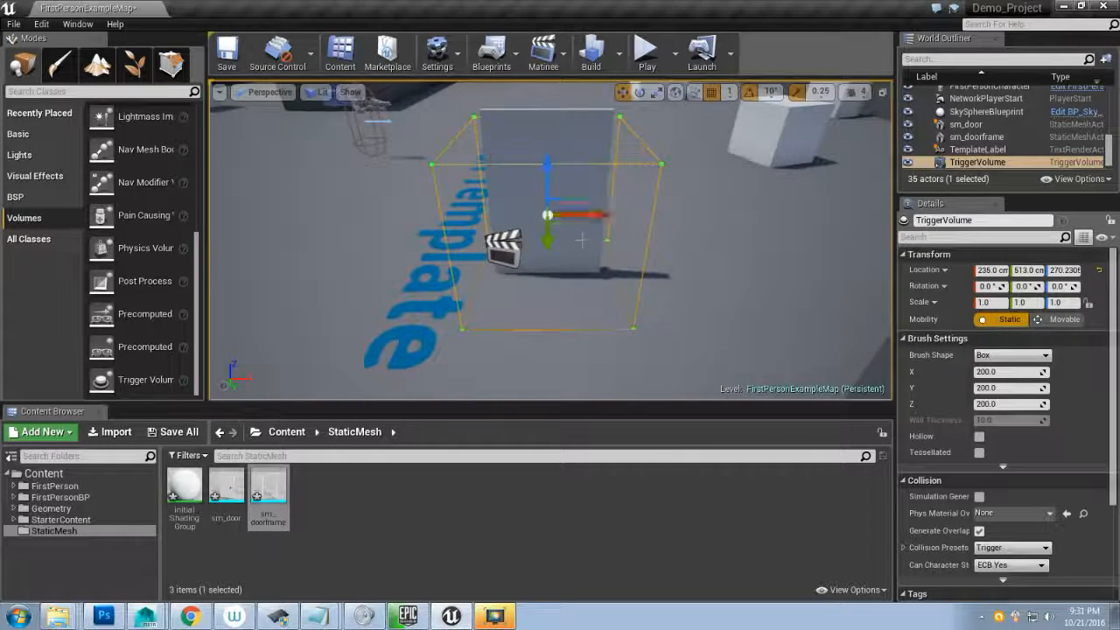
- Scale the trigger volume to 0.75 along the X axis to narrow it around the door
key(w)
right_drag(547, 170, 530, 210)
key(s)
key(w)
key(s)
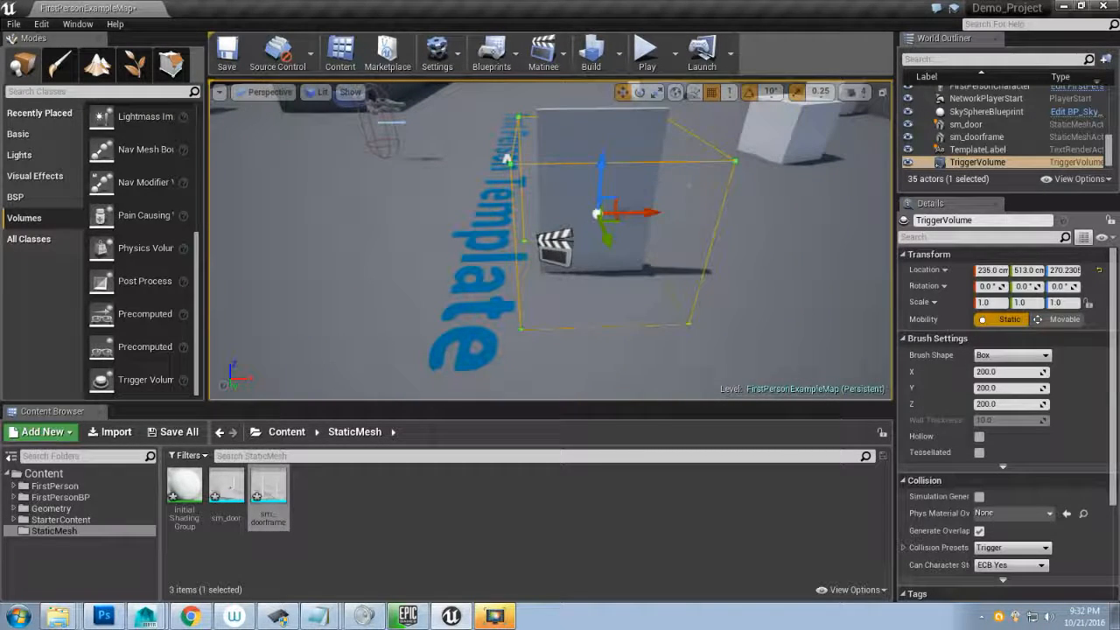
key(e)
key(r)
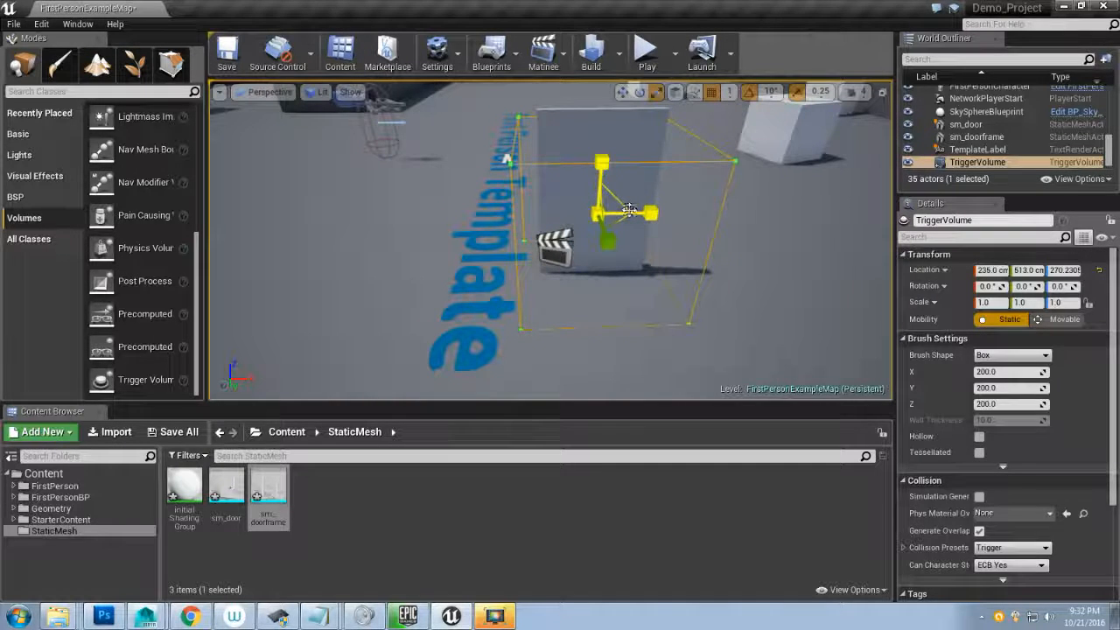
key(e)
key(w)
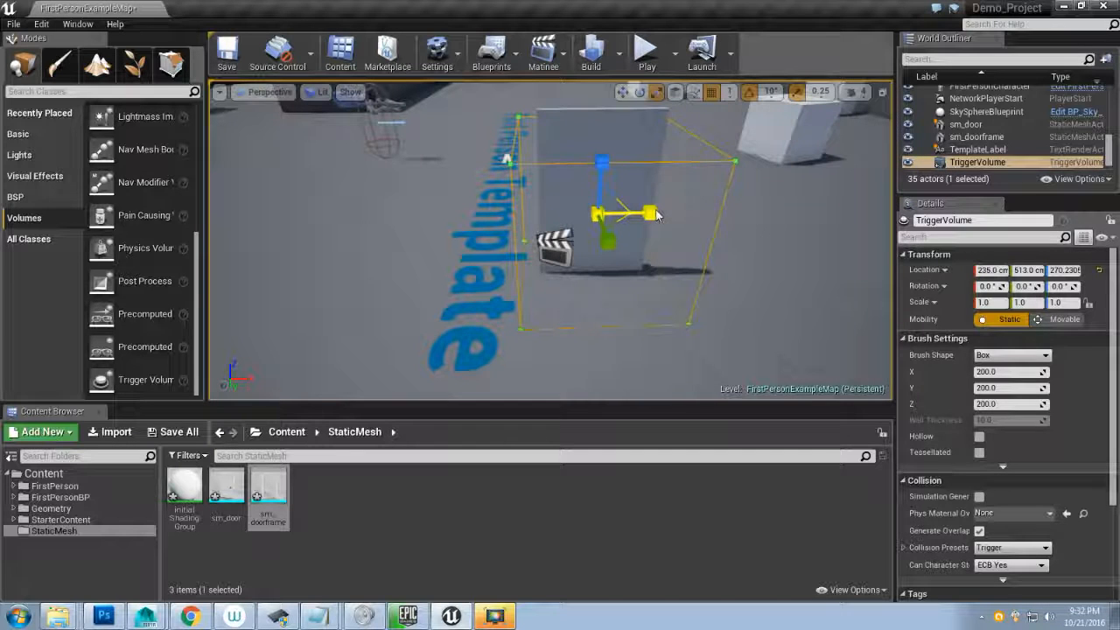
drag(656, 215, 630, 215)
- Scale the trigger volume to 1.25 along Y and shift it to Y 549 cm, keeping it around the door
right_drag(658, 221, 582, 268)
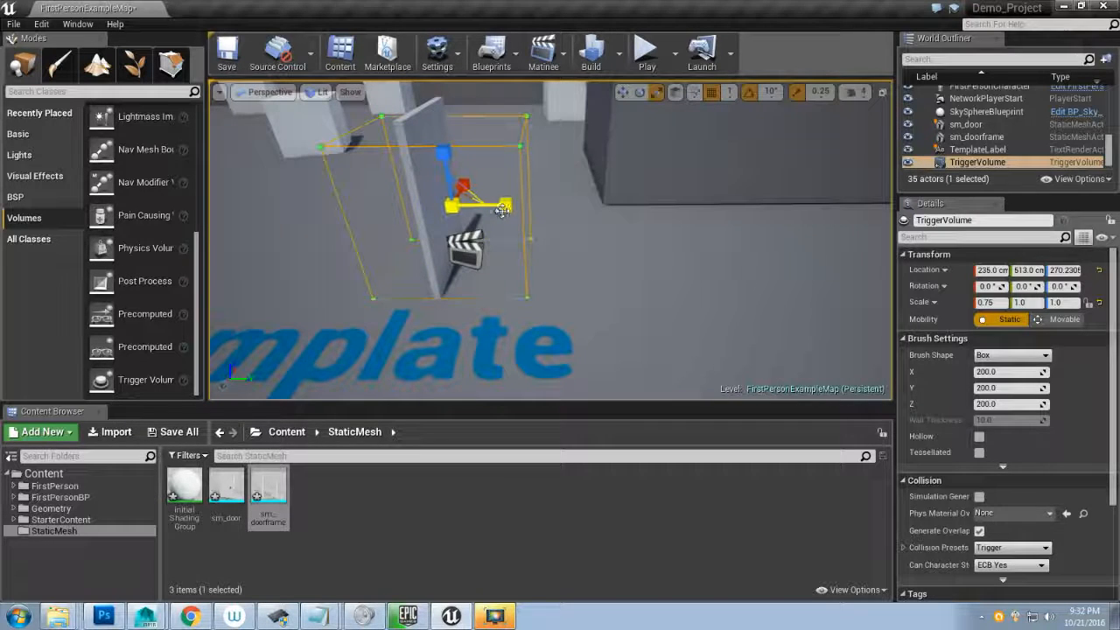
drag(505, 205, 530, 206)
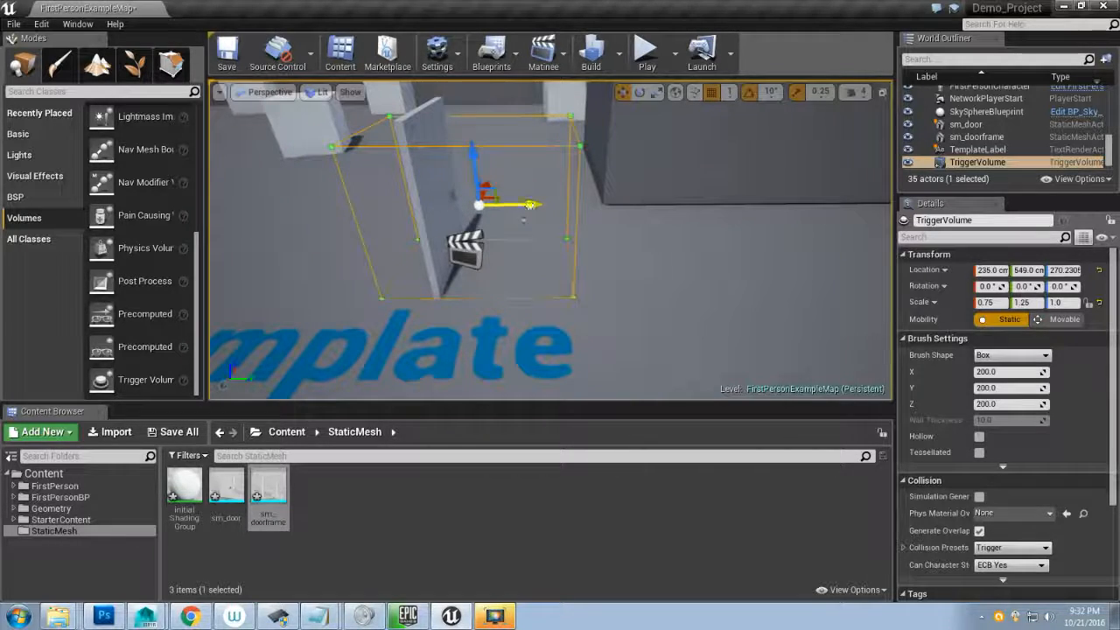
mouse_move(531, 206)
right_down()
mouse_move(473, 195)
mouse_move(560, 202)
mouse_move(481, 212)
mouse_move(534, 206)
right_up()
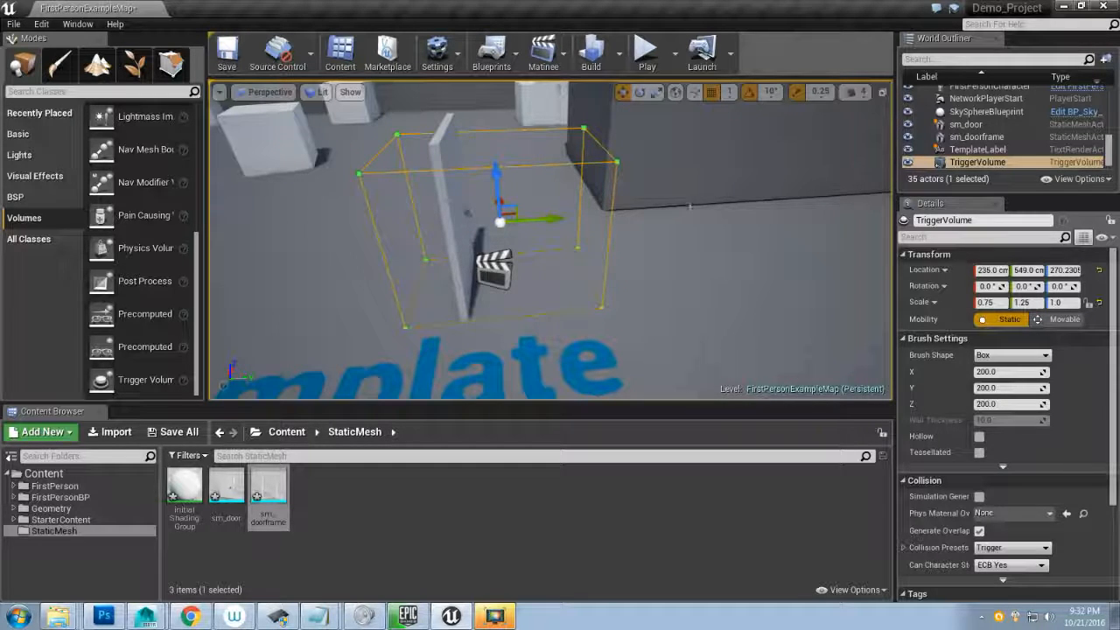
right_drag(690, 206, 449, 213)
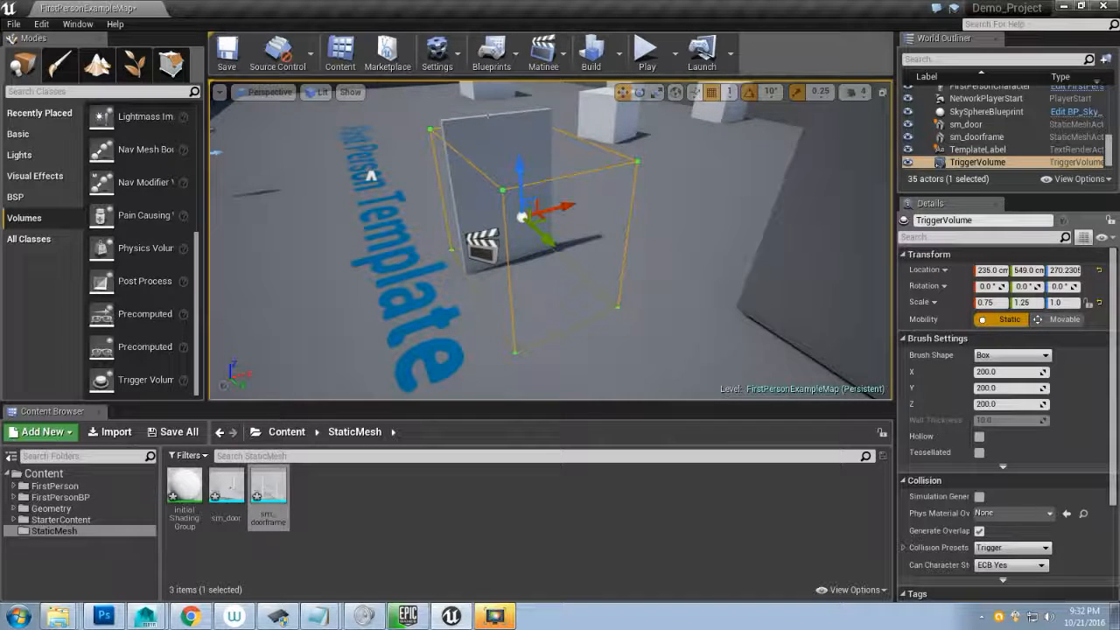
- Open the Level Blueprint of the current map and maximize its editor window
click(501, 72)
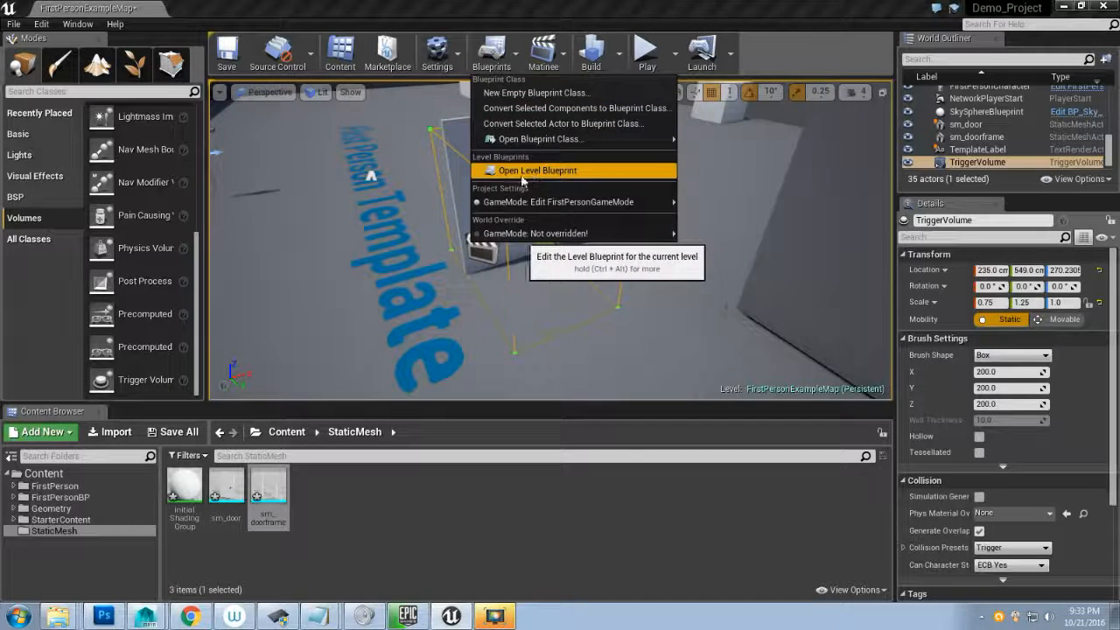
click(604, 171)
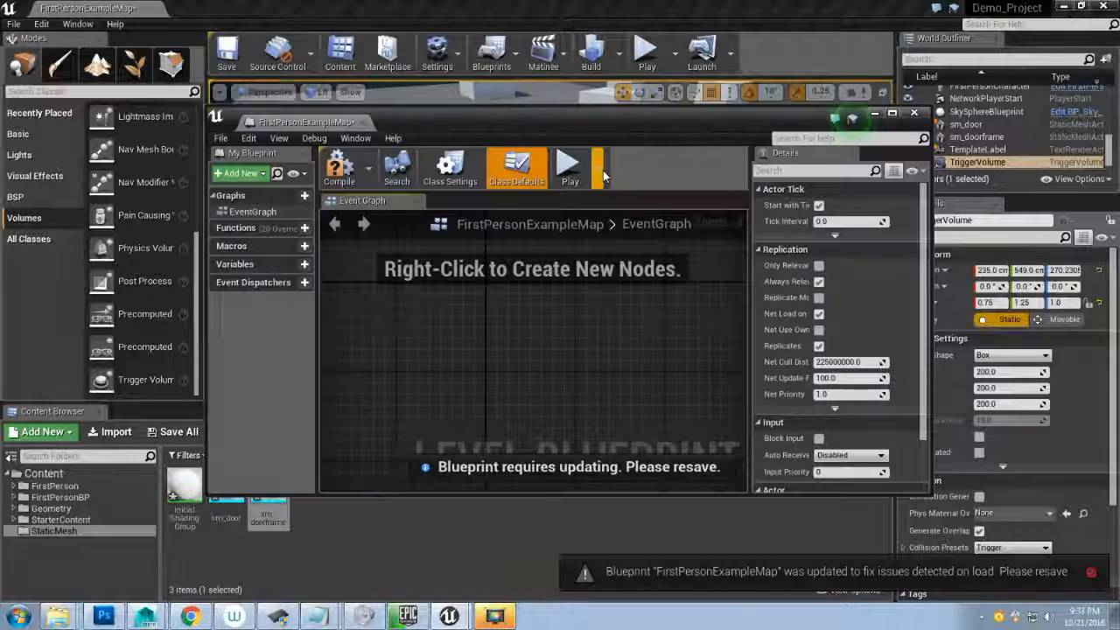
double_click(586, 121)
scroll(529, 319, down, 1)
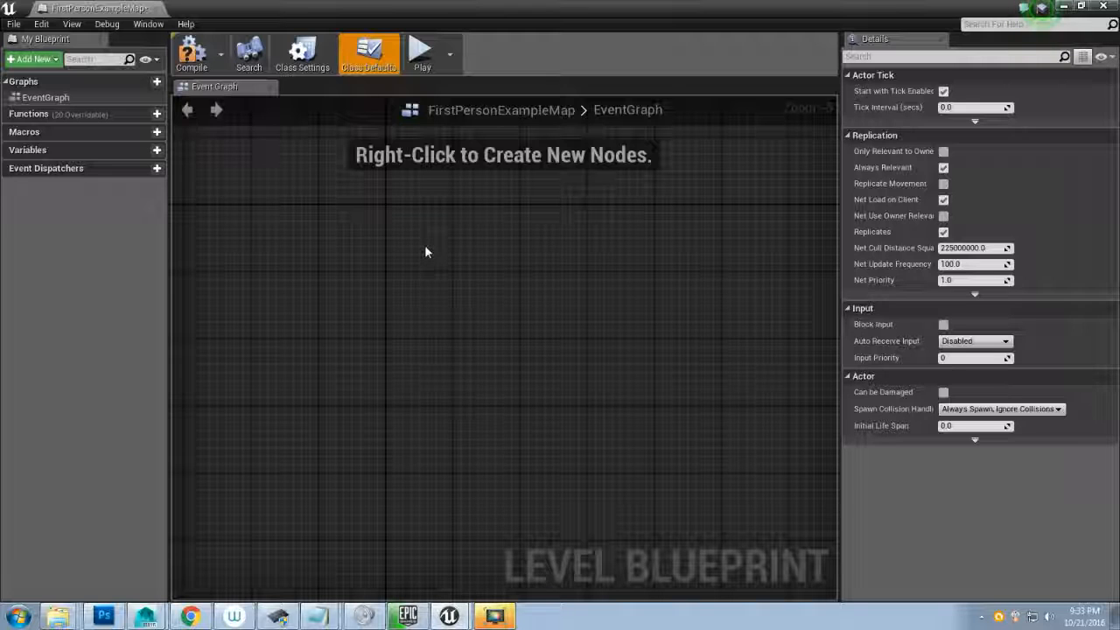
- Add an On Actor Begin Overlap collision event for the trigger volume to the event graph
right_click(422, 197)
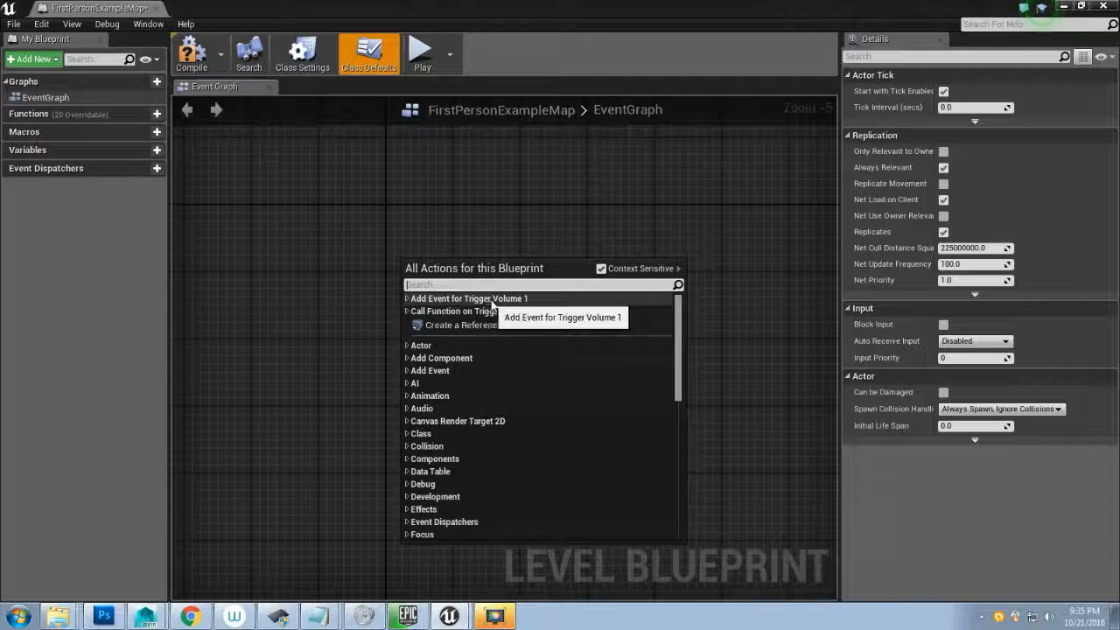
click(406, 299)
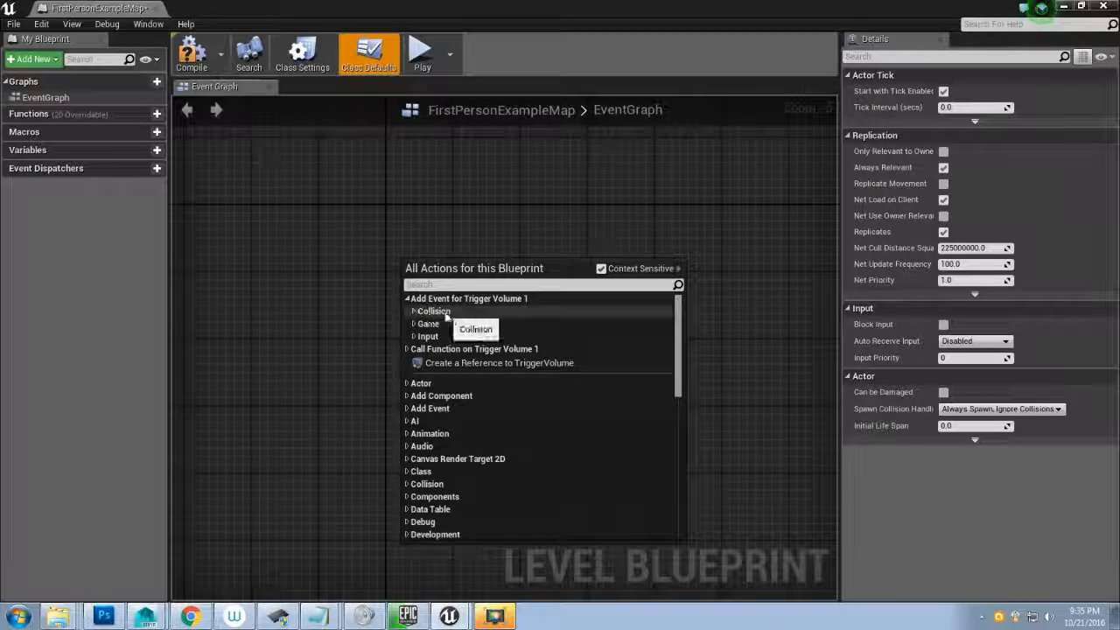
click(413, 312)
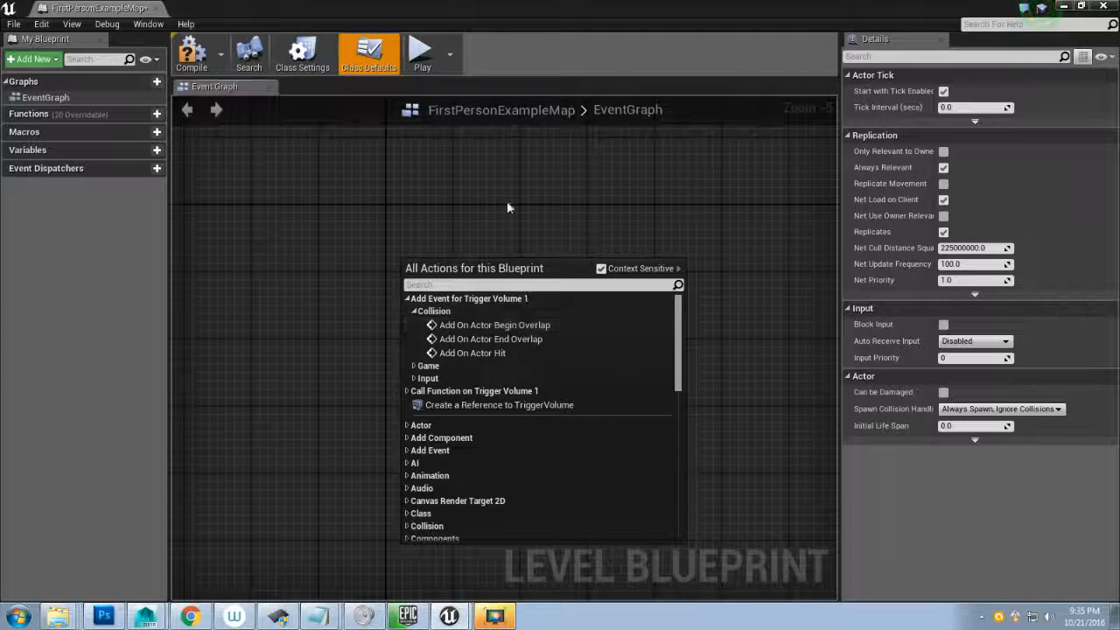
click(505, 327)
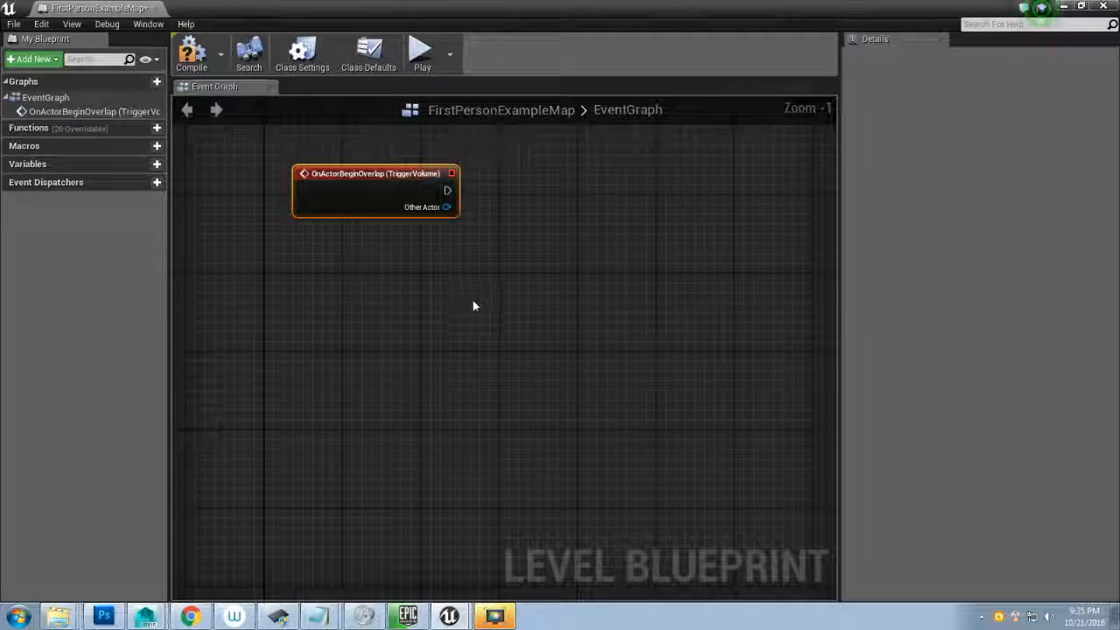
right_drag(490, 263, 504, 294)
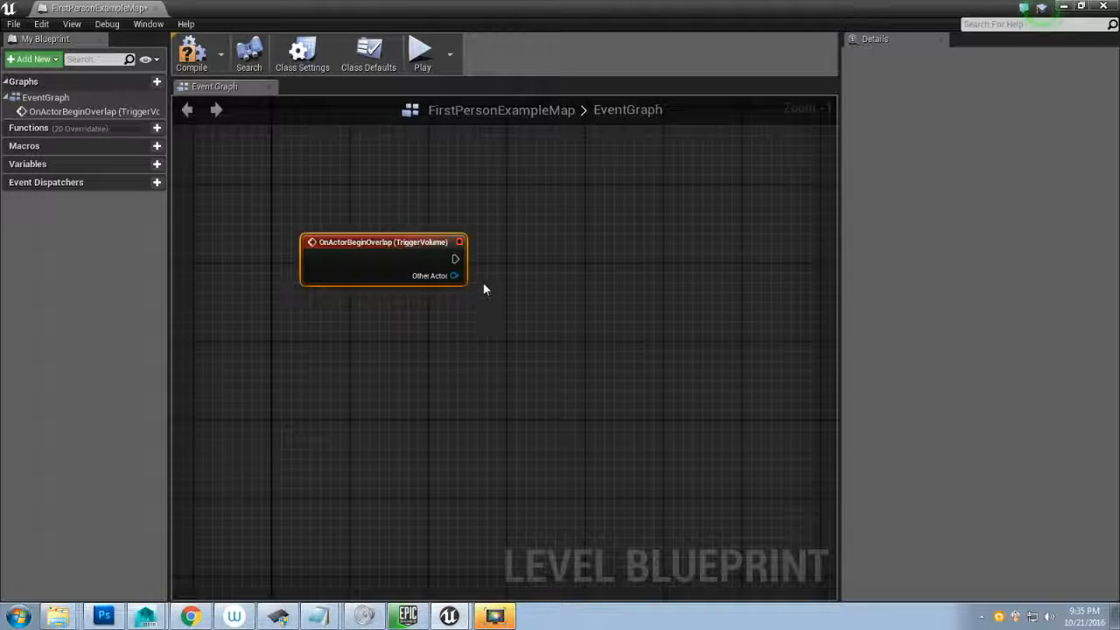
- Add an On Actor End Overlap event for the trigger volume and place it below the begin-overlap node
right_click(425, 322)
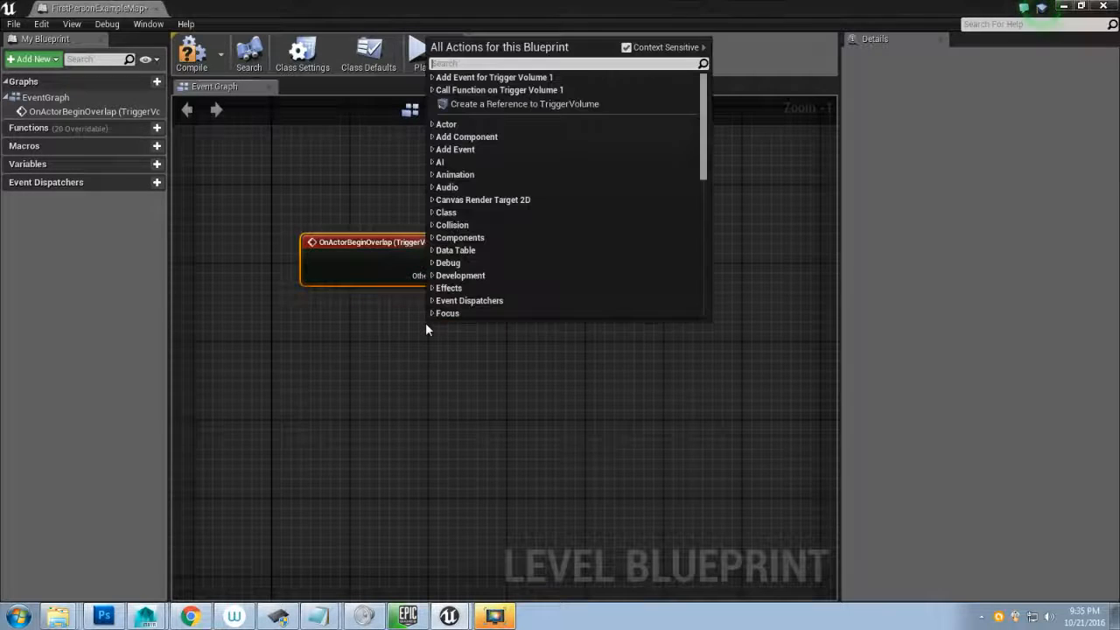
click(437, 78)
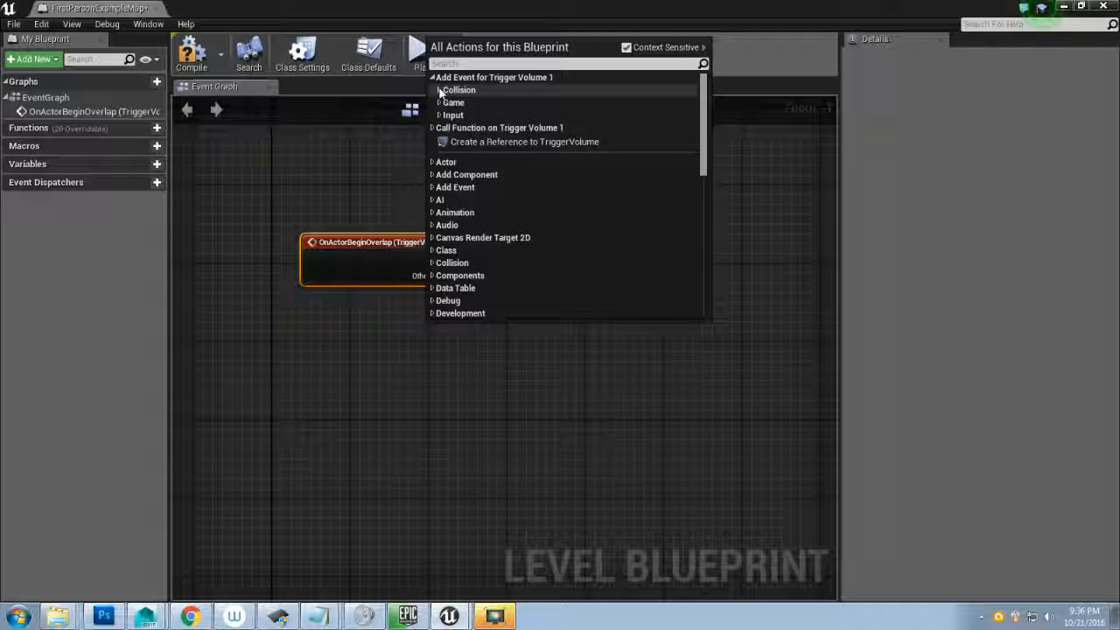
click(440, 91)
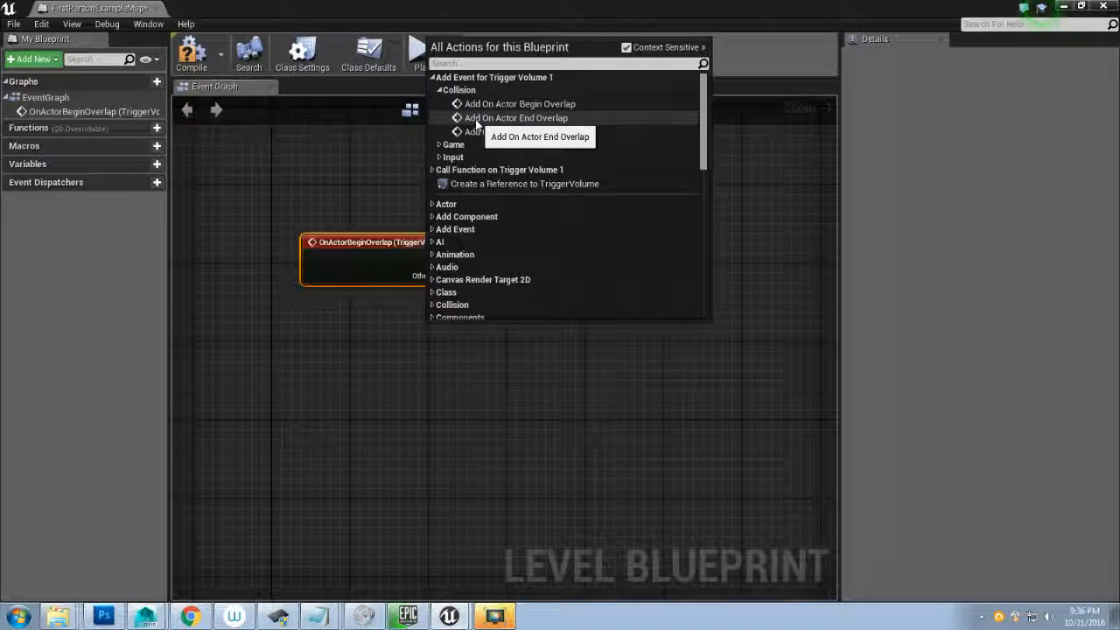
click(547, 119)
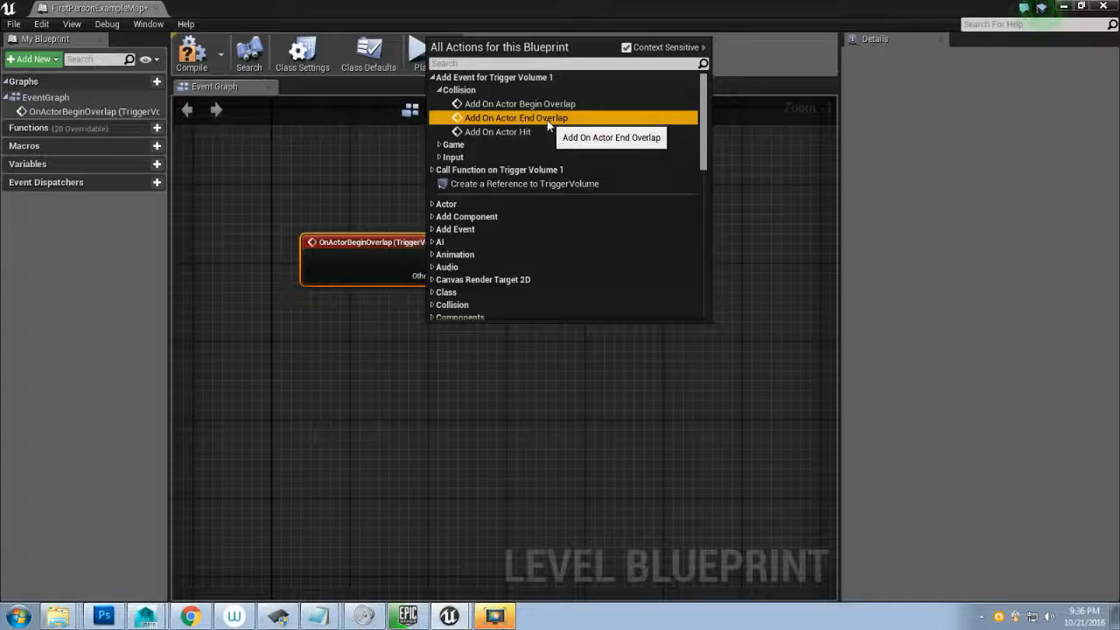
drag(513, 327, 396, 358)
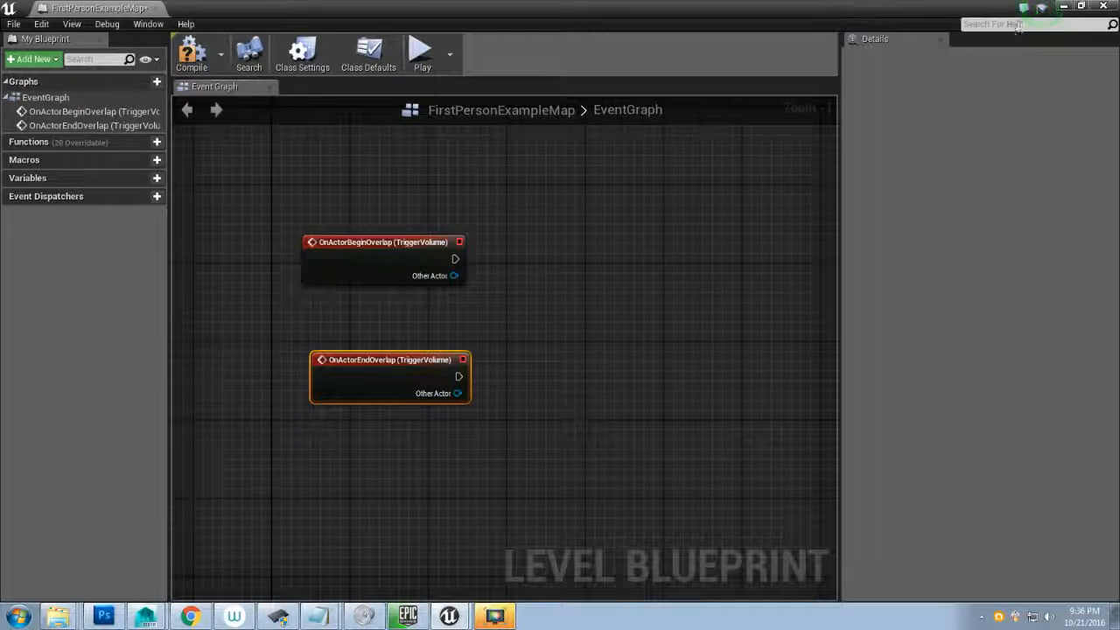
- Select the Door_1 Matinee actor in the level and return to the Level Blueprint
click(1061, 6)
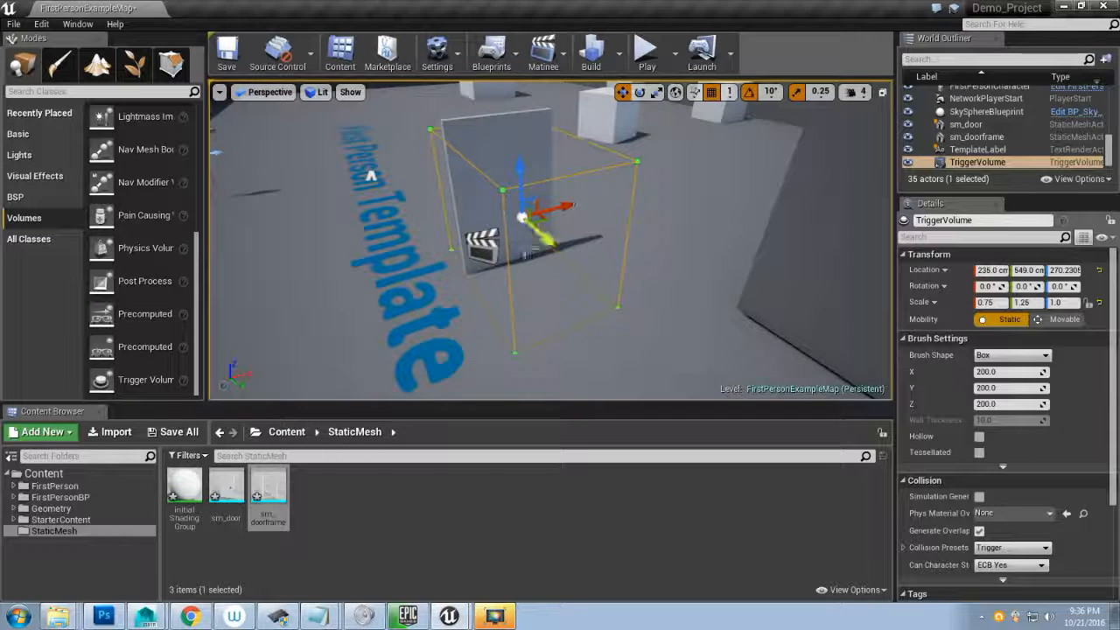
click(483, 248)
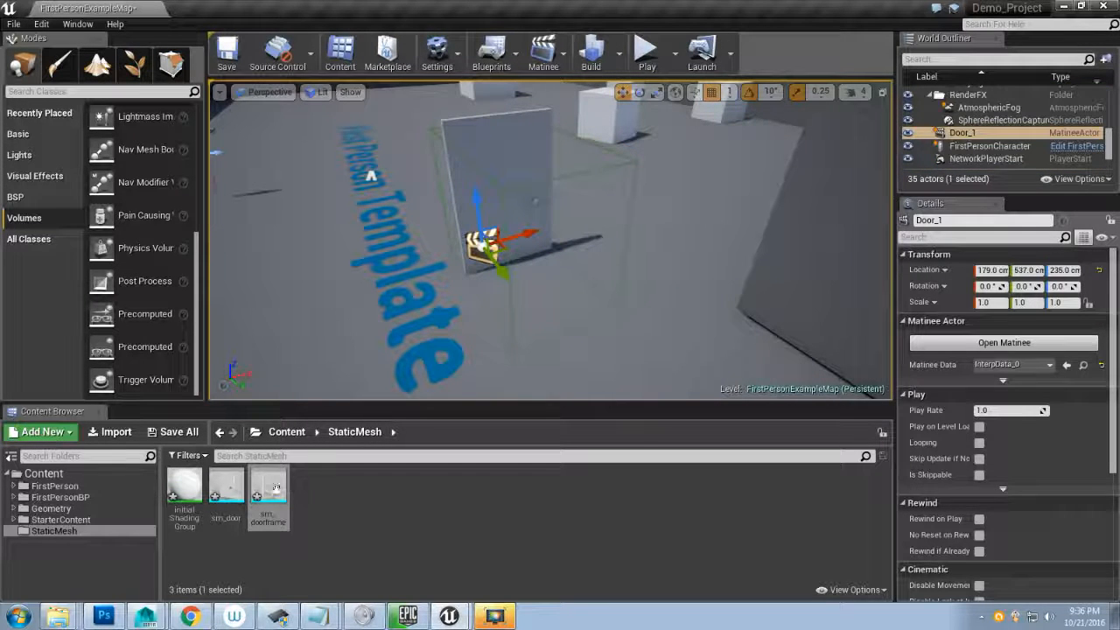
mouse_move(449, 616)
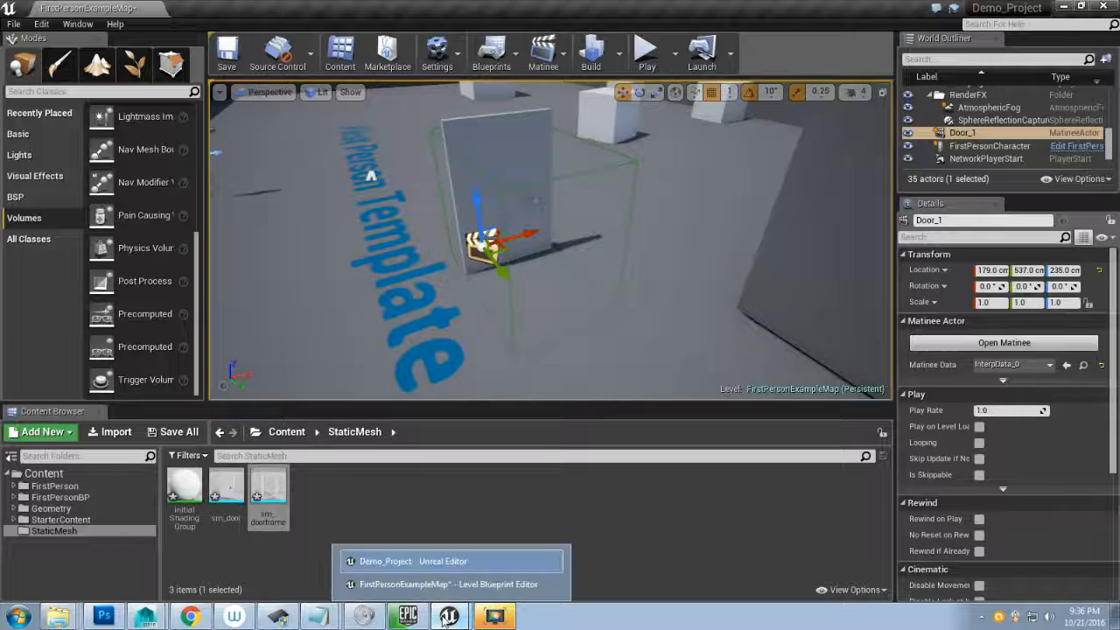
click(420, 580)
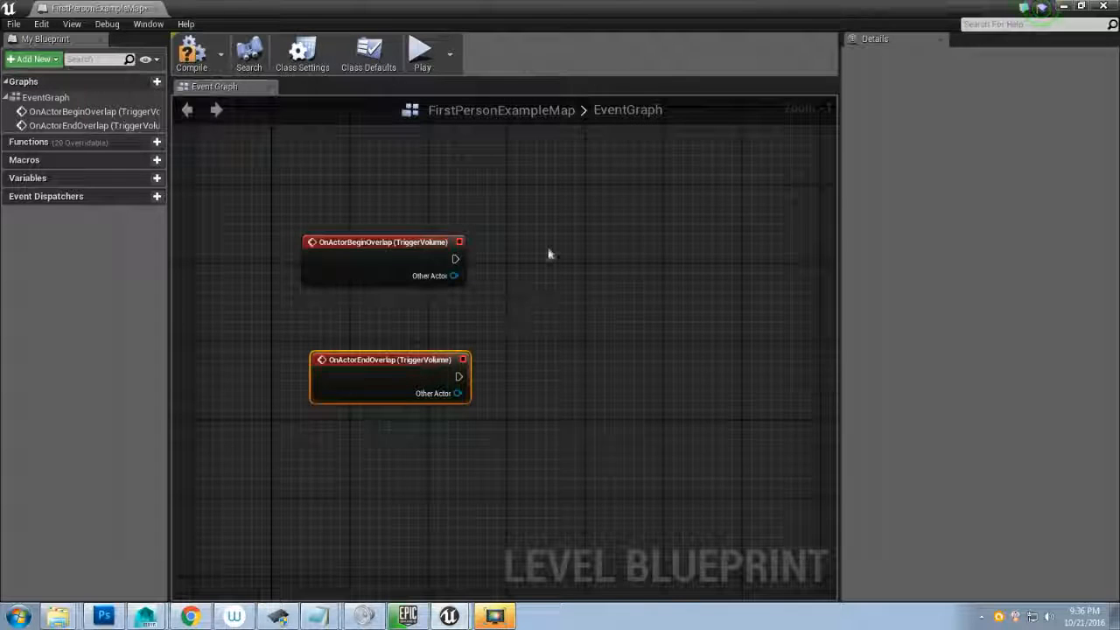
- Add a reference to Door_1 to the event graph, placed beside the end-overlap event
right_click(549, 253)
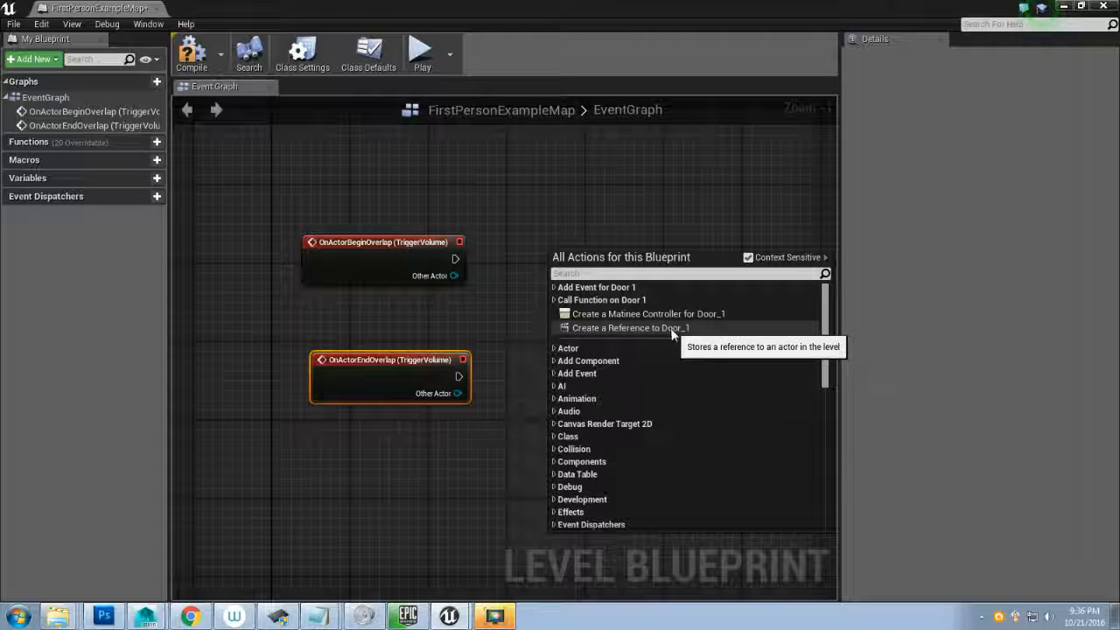
click(638, 331)
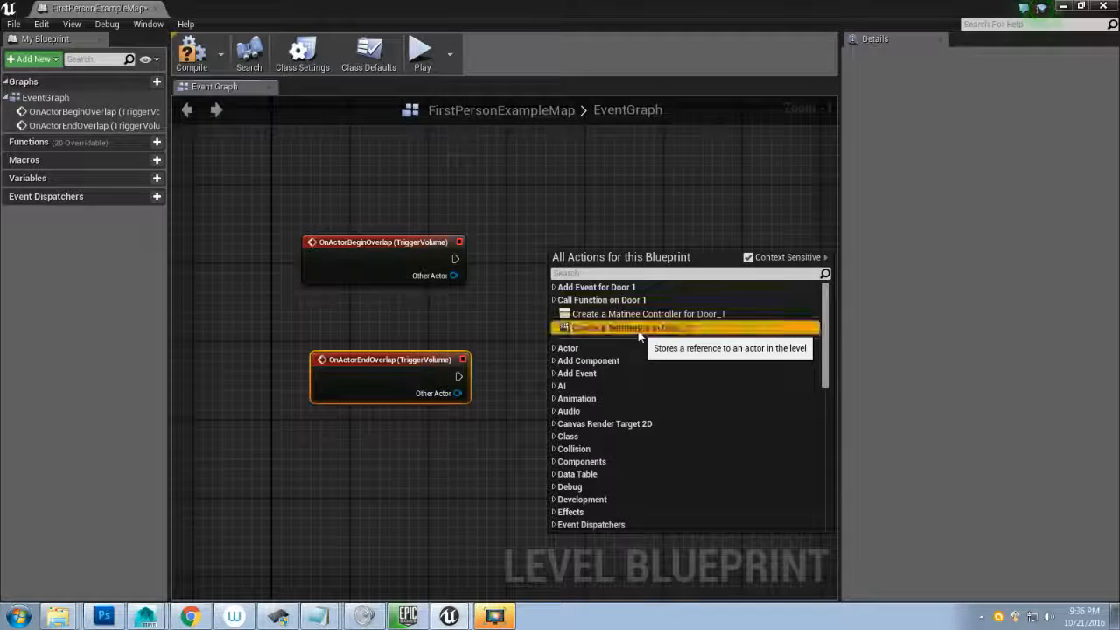
drag(604, 351, 602, 410)
- Find the cinematic functions for Door_1 and add a Play node with its Door_1 reference near the begin-overlap event
right_click(578, 253)
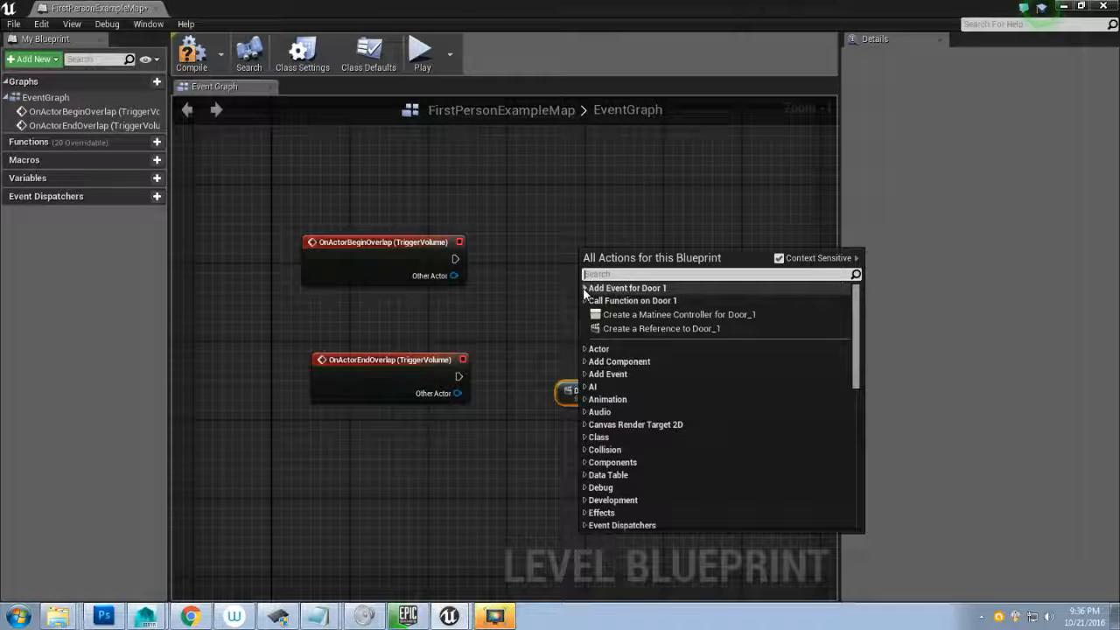
click(586, 289)
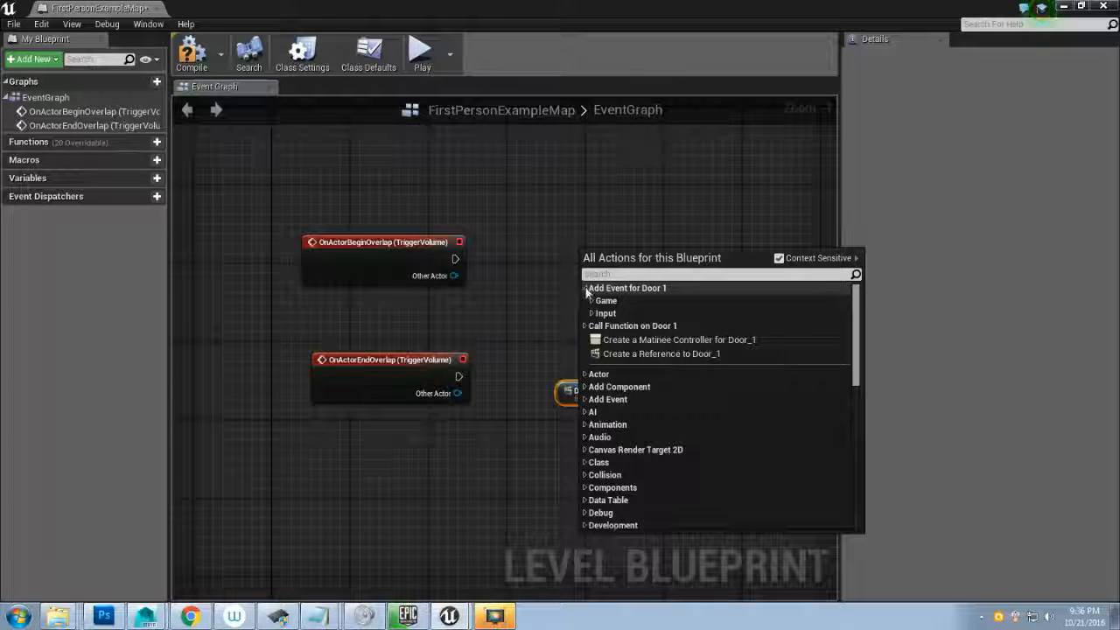
click(590, 300)
click(591, 300)
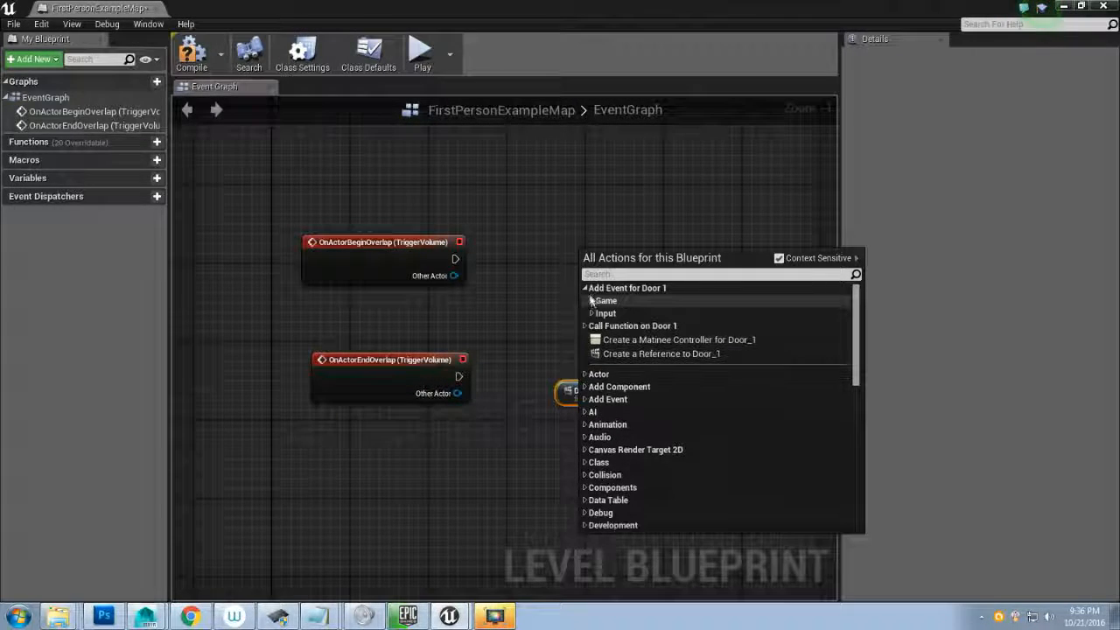
click(586, 288)
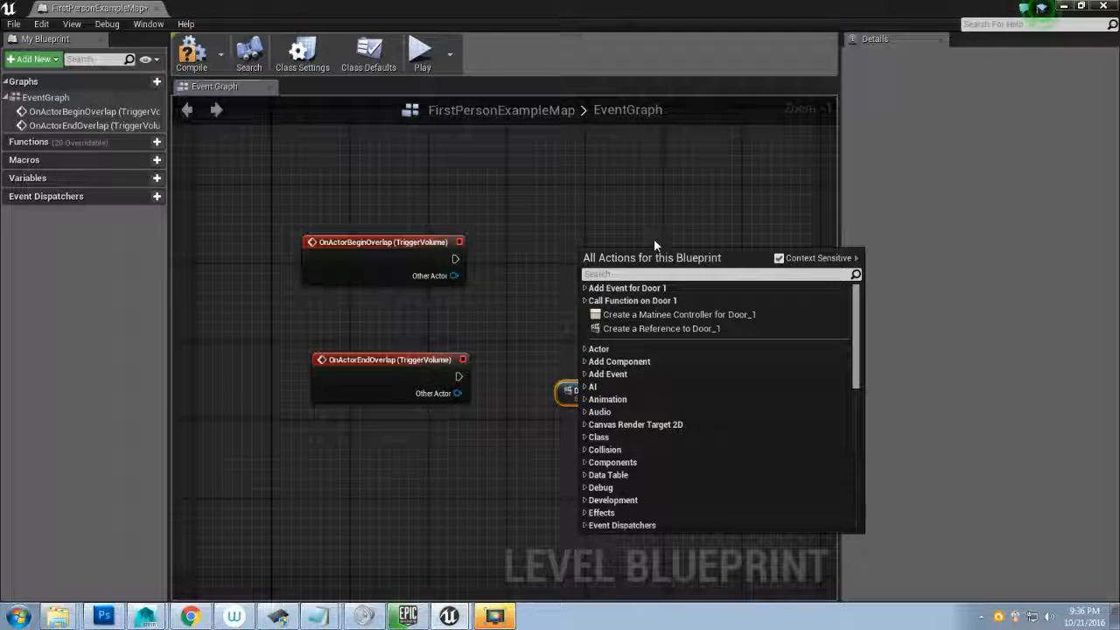
click(630, 274)
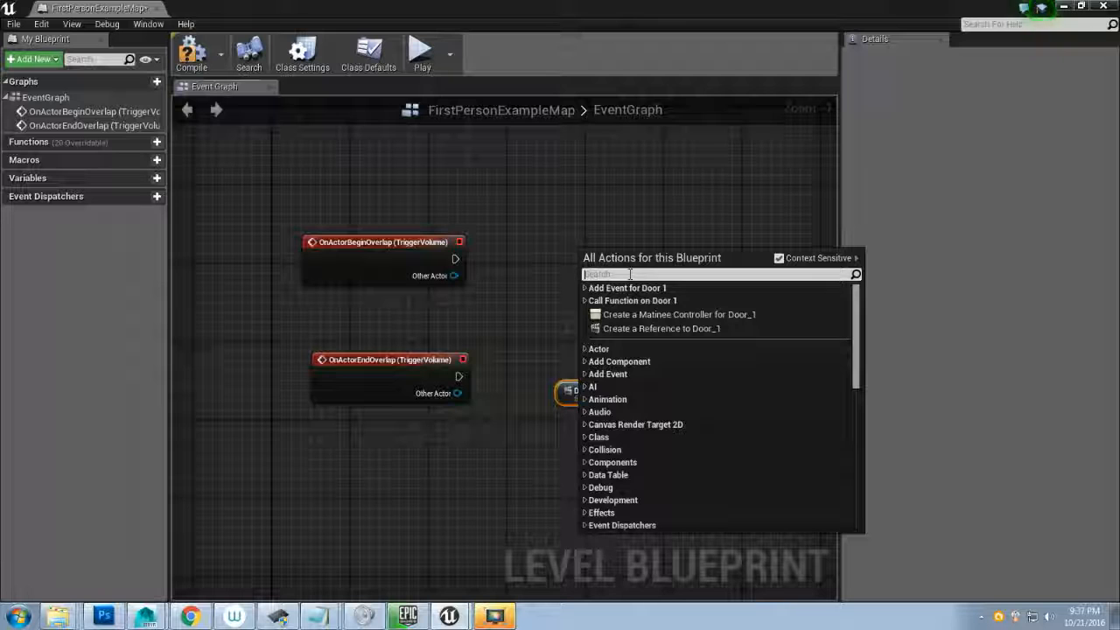
text(cine)
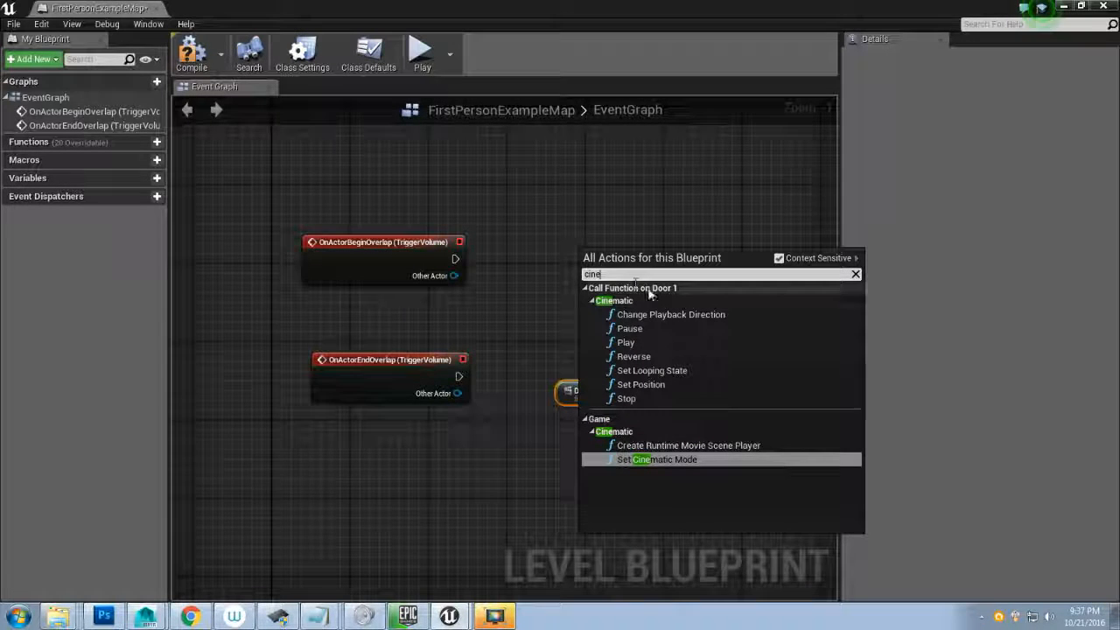
click(649, 342)
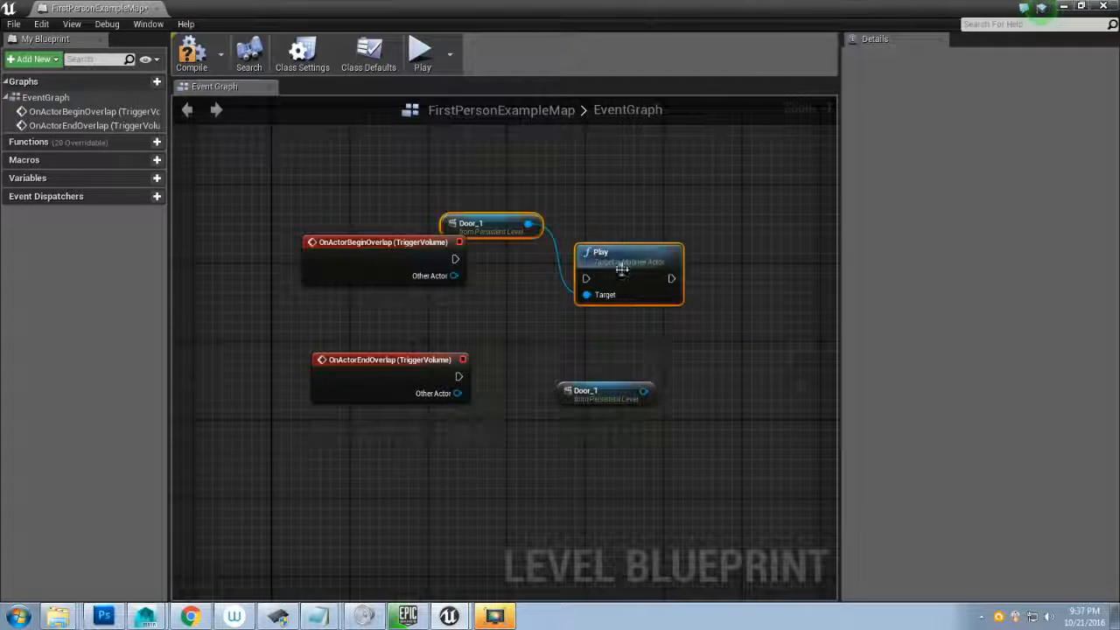
drag(617, 255, 608, 226)
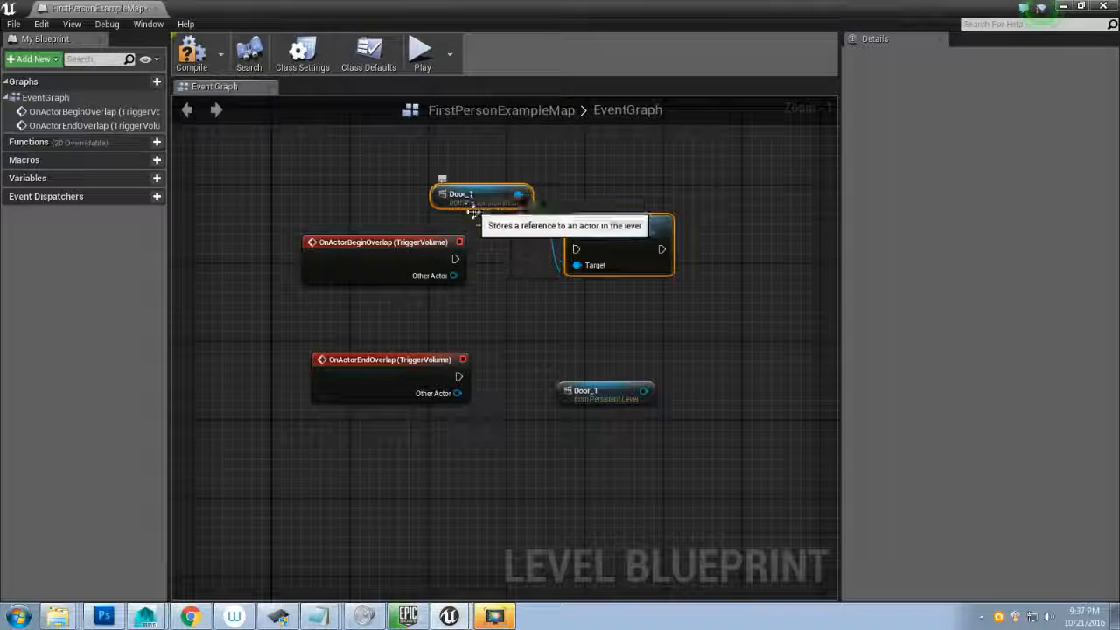
- Delete the unconnected Door_1 reference, then place the connected one between the two events and Play beside the begin-overlap event
click(597, 386)
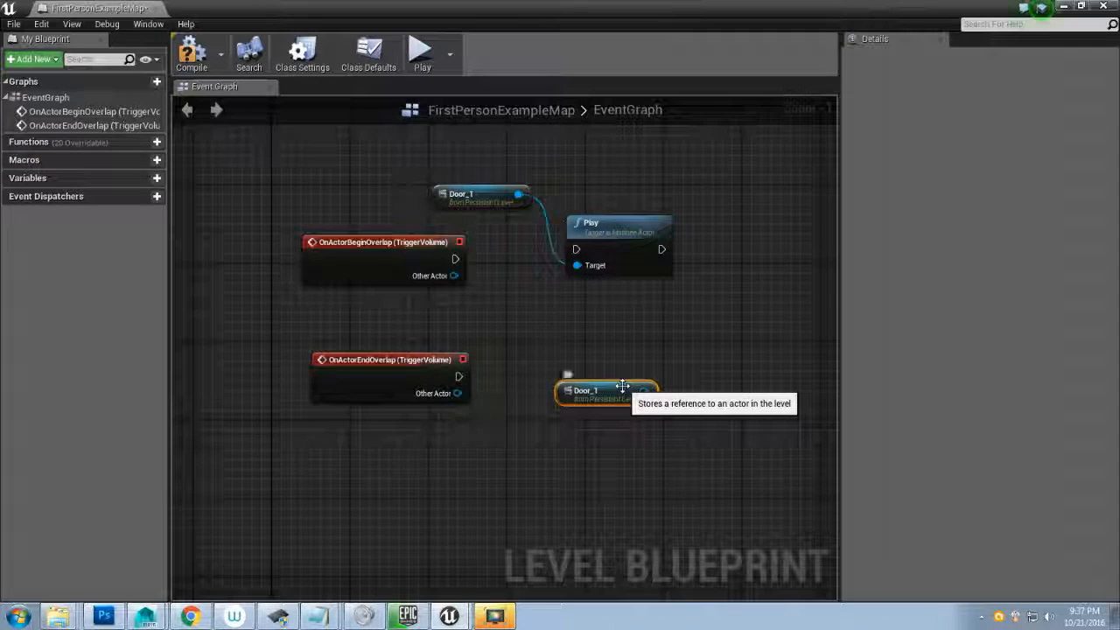
key(Delete)
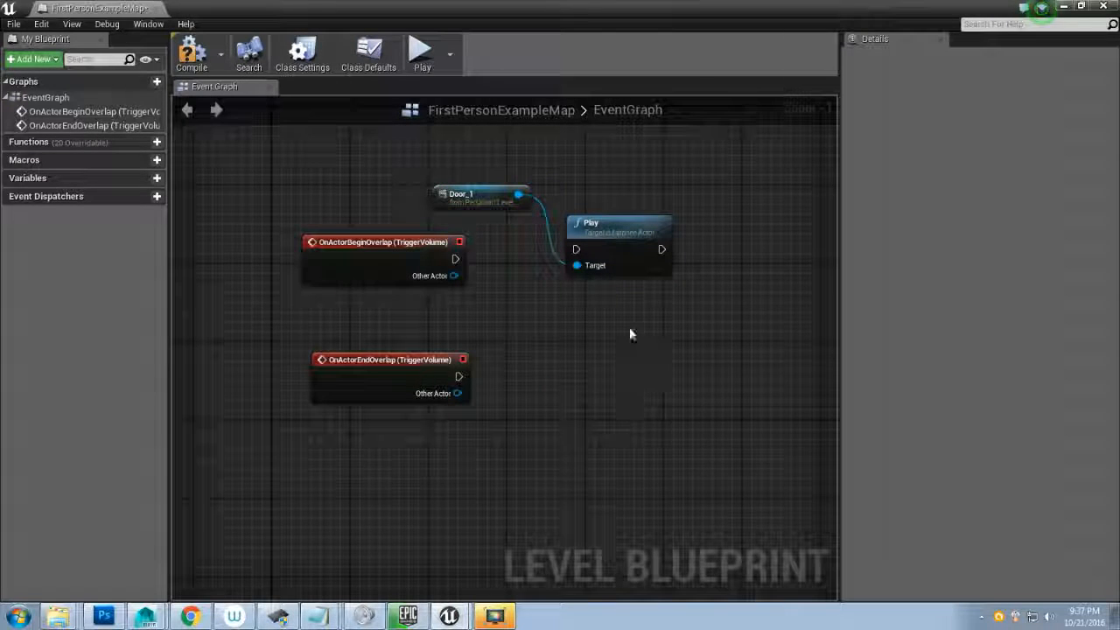
click(472, 196)
drag(477, 212, 455, 332)
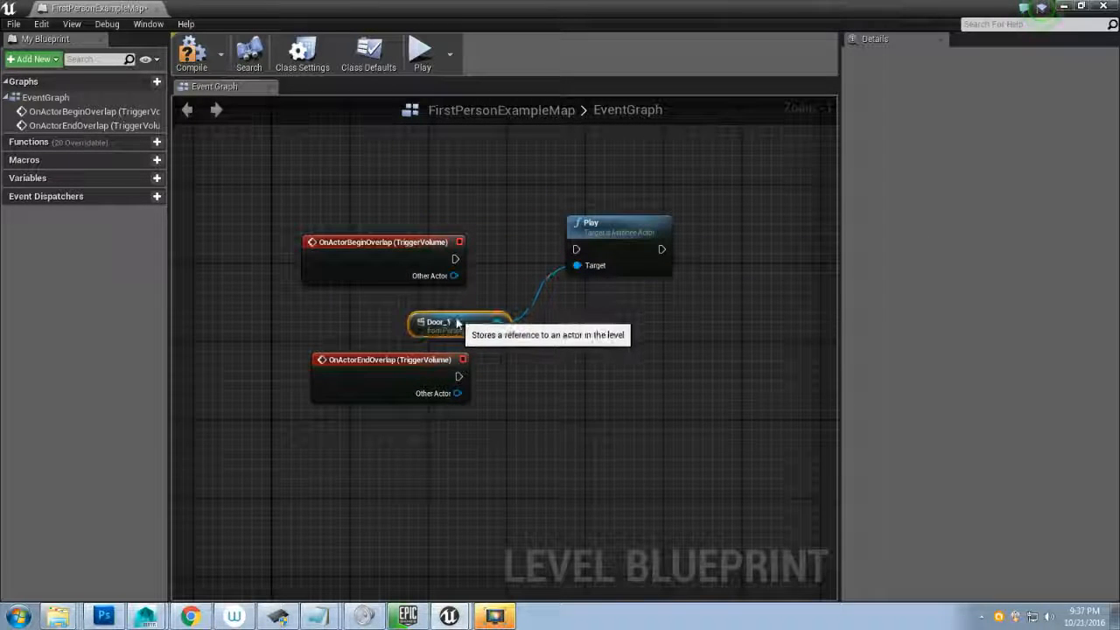
drag(621, 232, 601, 250)
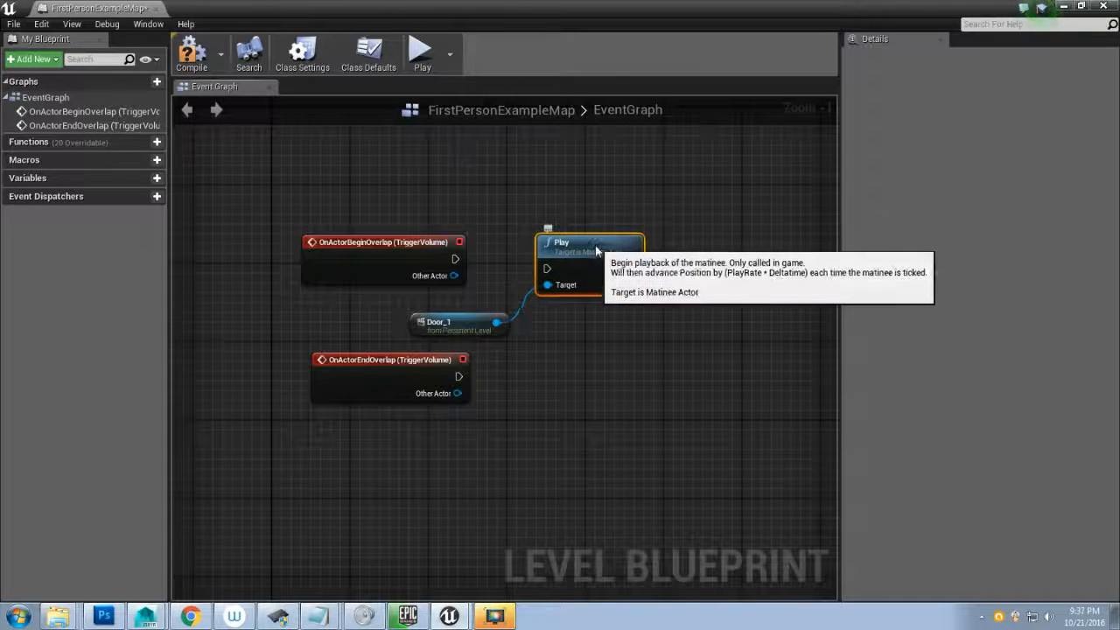
- Add the cinematic Reverse function for Door_1 and move its nodes clear of the end-overlap event
right_click(558, 356)
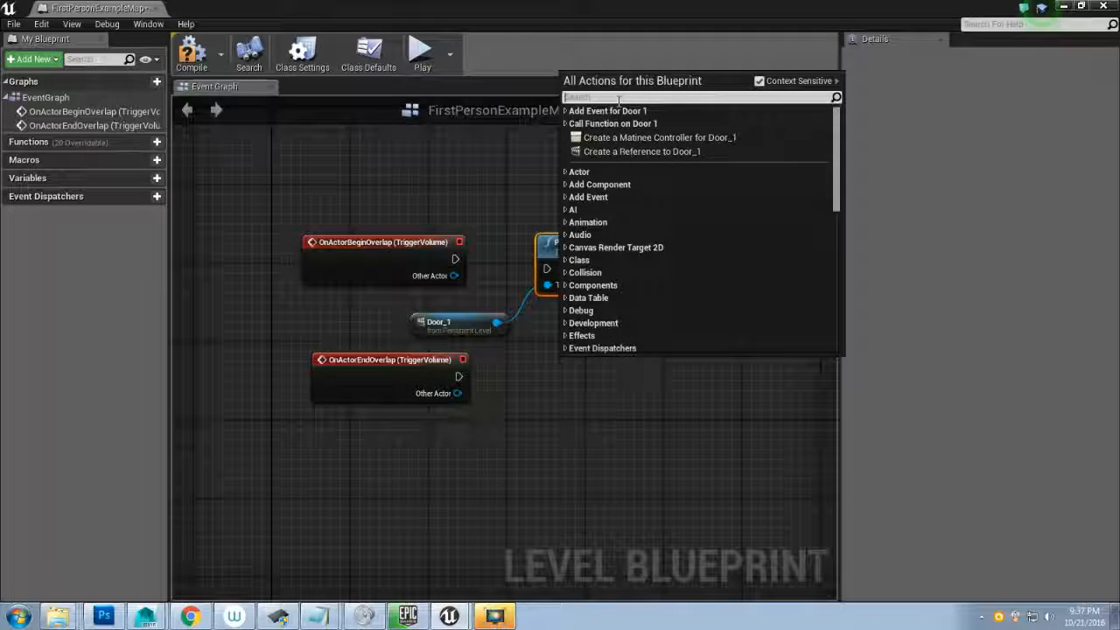
text(cine)
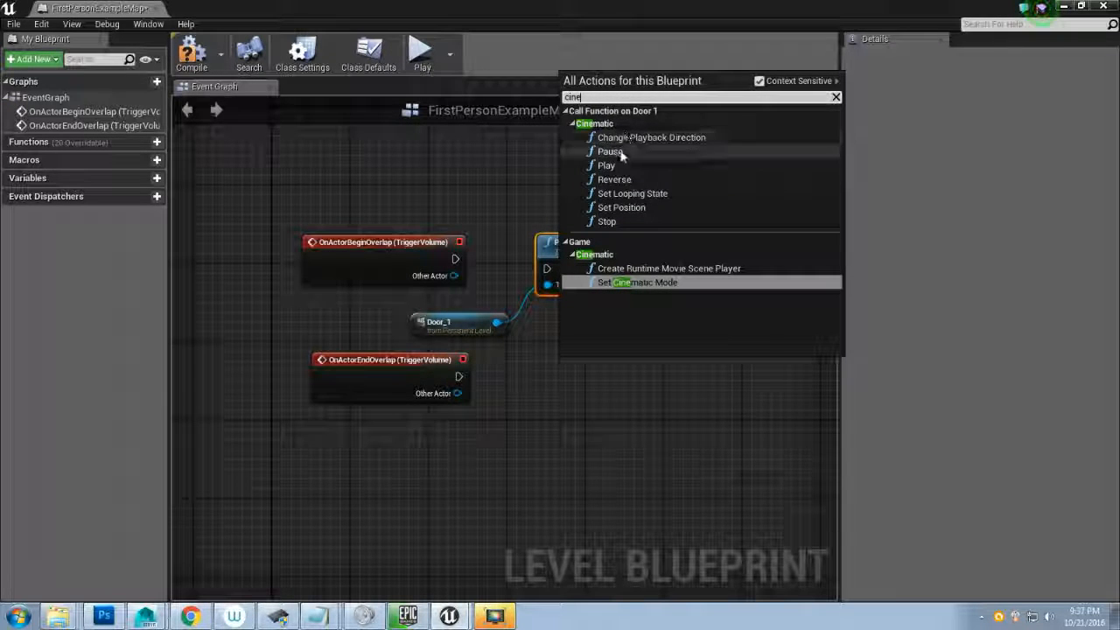
click(616, 182)
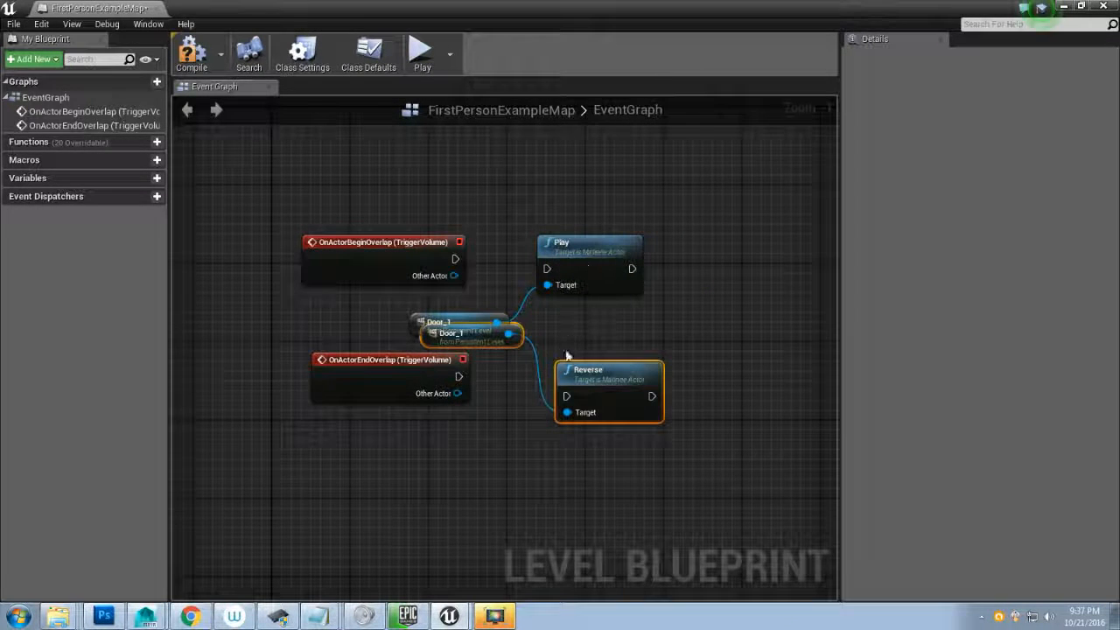
drag(599, 390, 684, 449)
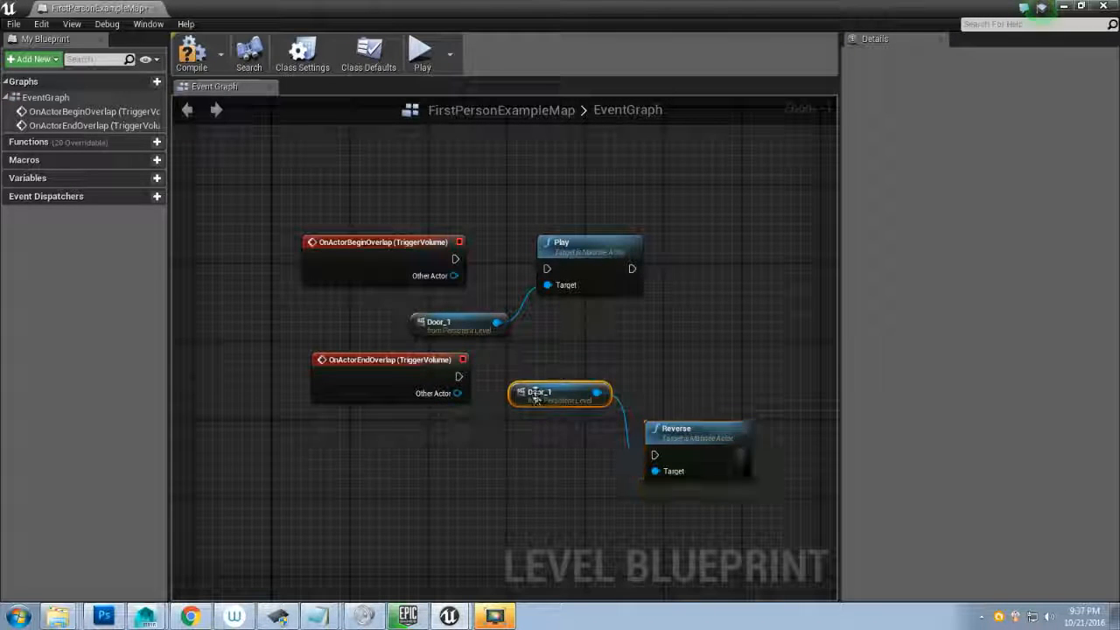
- Replace Reverse's duplicate Door_1 reference with a link from the one feeding Play, and align Reverse beside the end-overlap event
key(Delete)
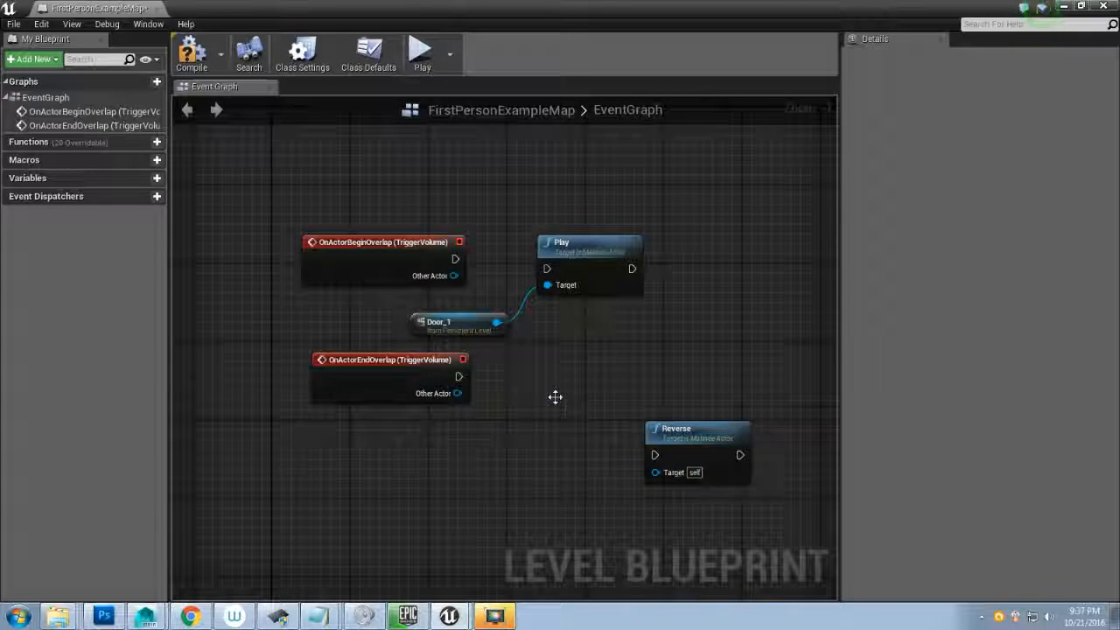
drag(496, 323, 652, 473)
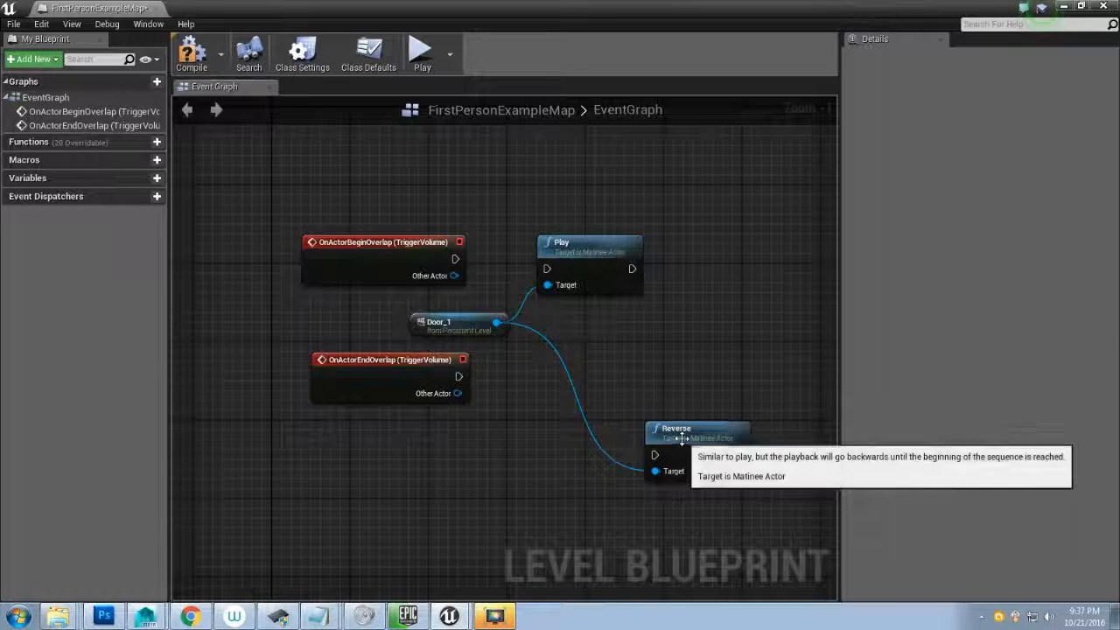
drag(682, 435, 573, 367)
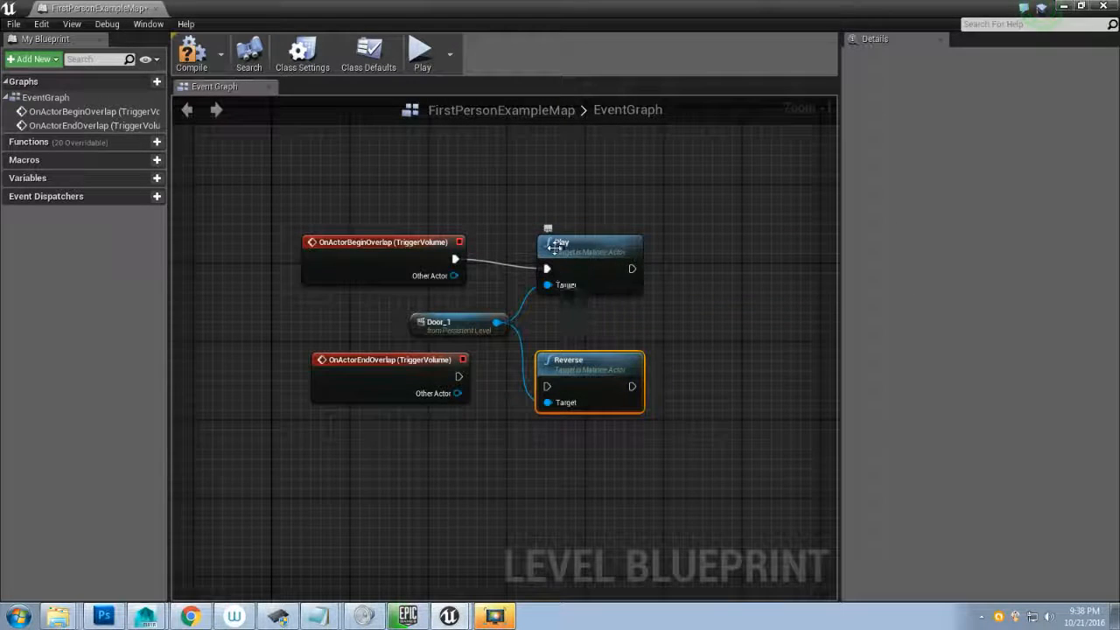
- Connect the begin-overlap event to Play and the end-overlap event to Reverse, and compile the Level Blueprint
mouse_move(351, 365)
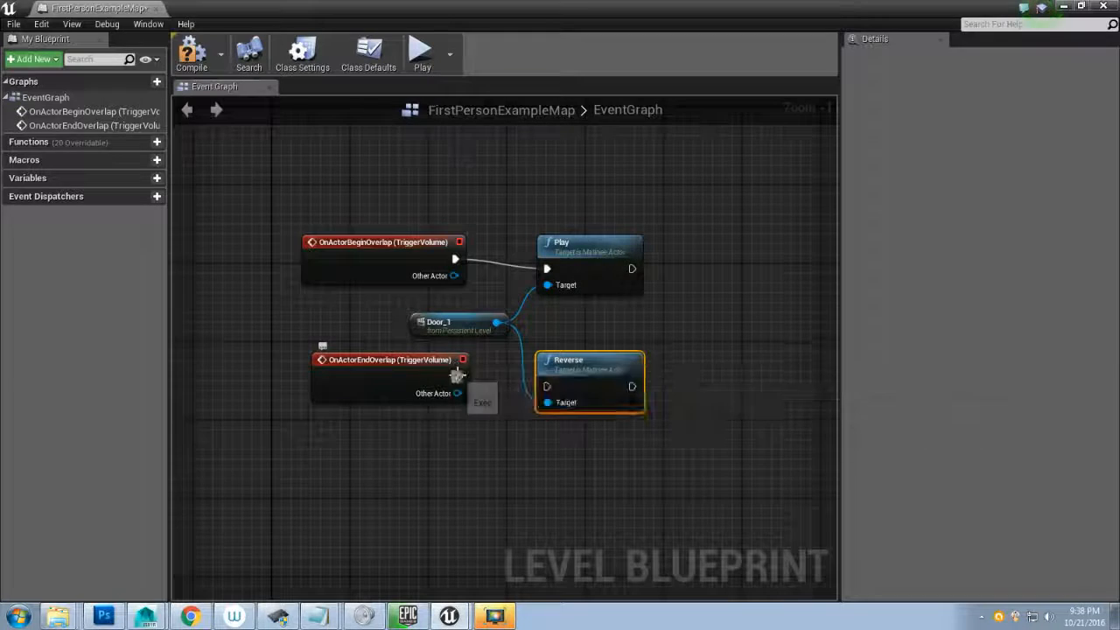
drag(457, 375, 546, 386)
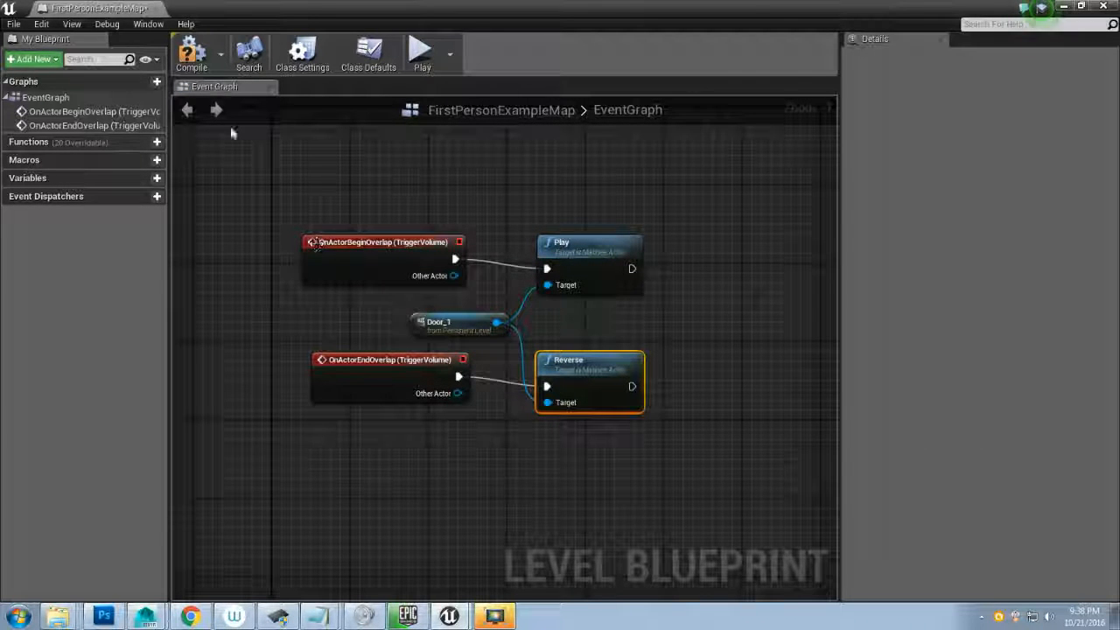
click(192, 54)
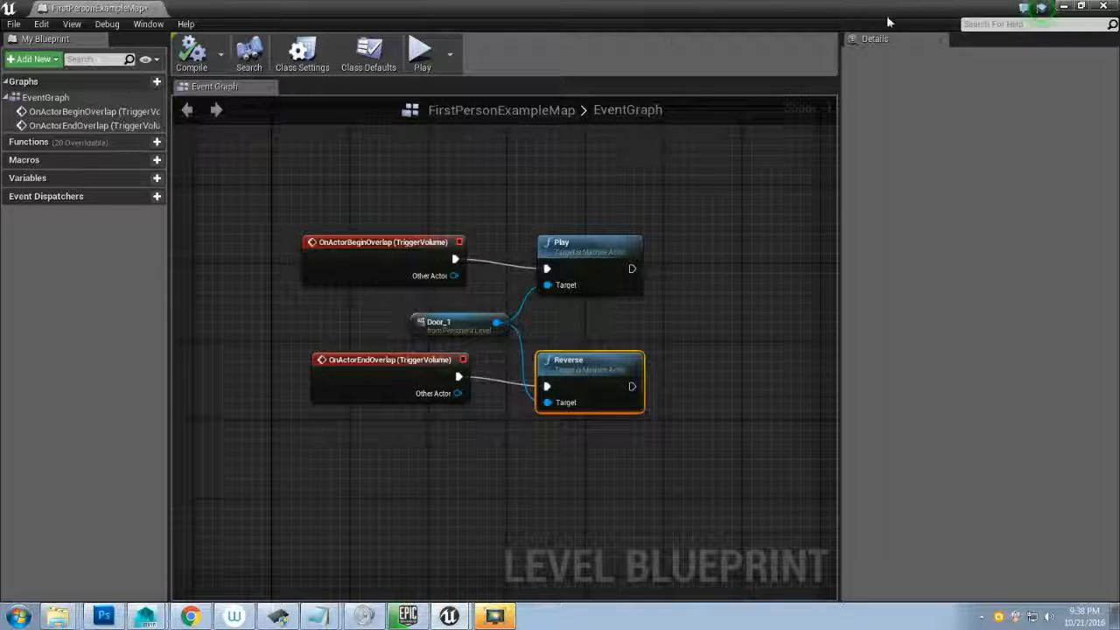
- Play the level and walk in and out of the trigger volume from both sides to test the door opening and closing
click(1064, 7)
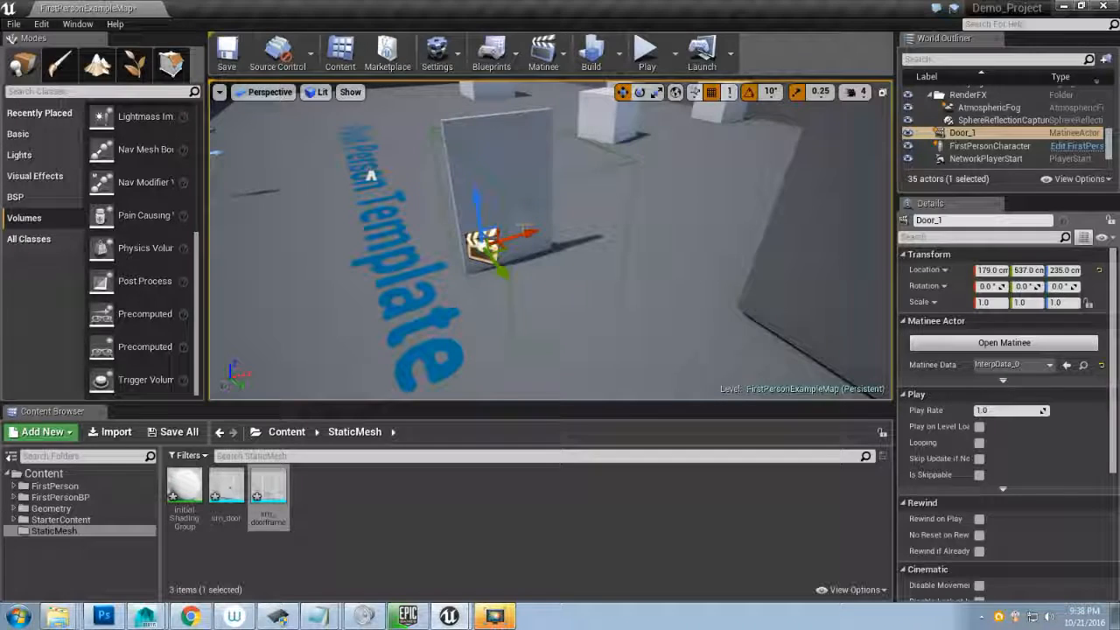
click(658, 68)
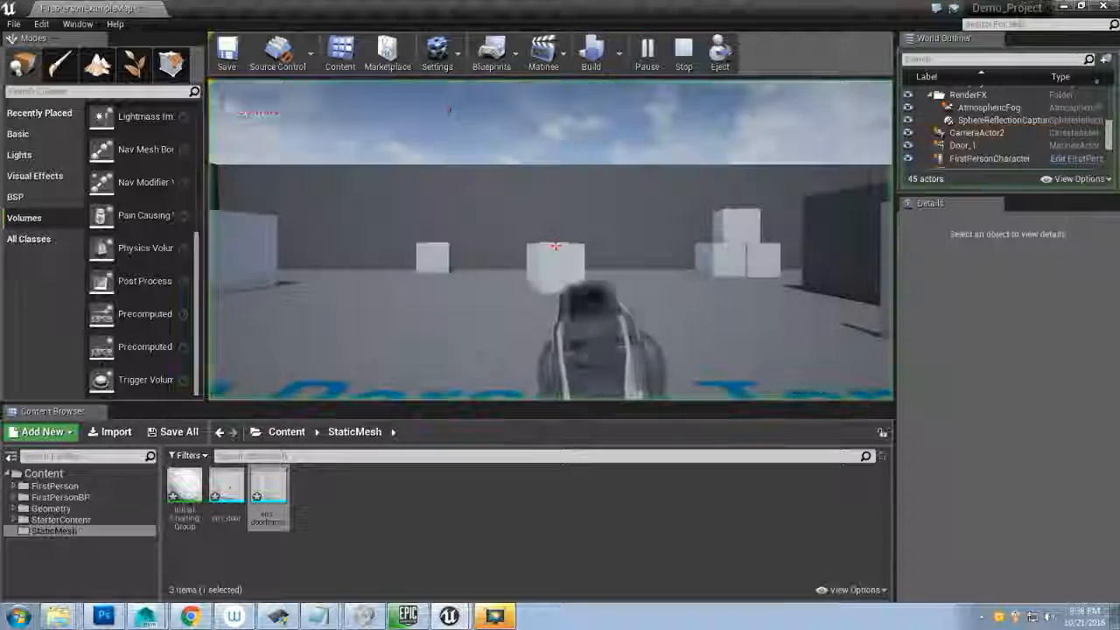
key(w)
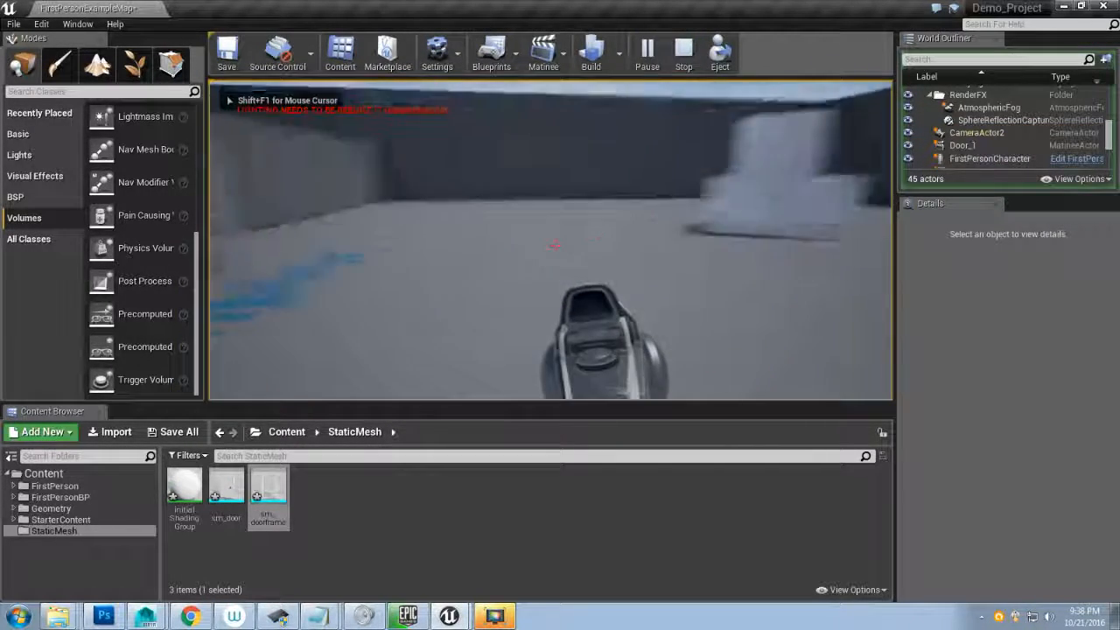
key(w)
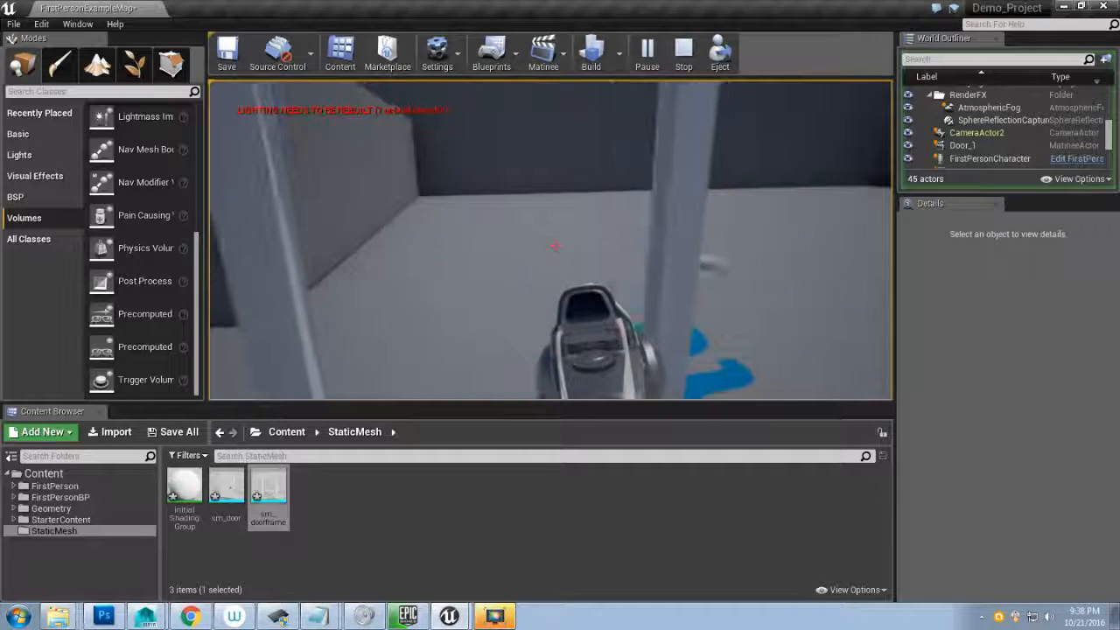
key(s)
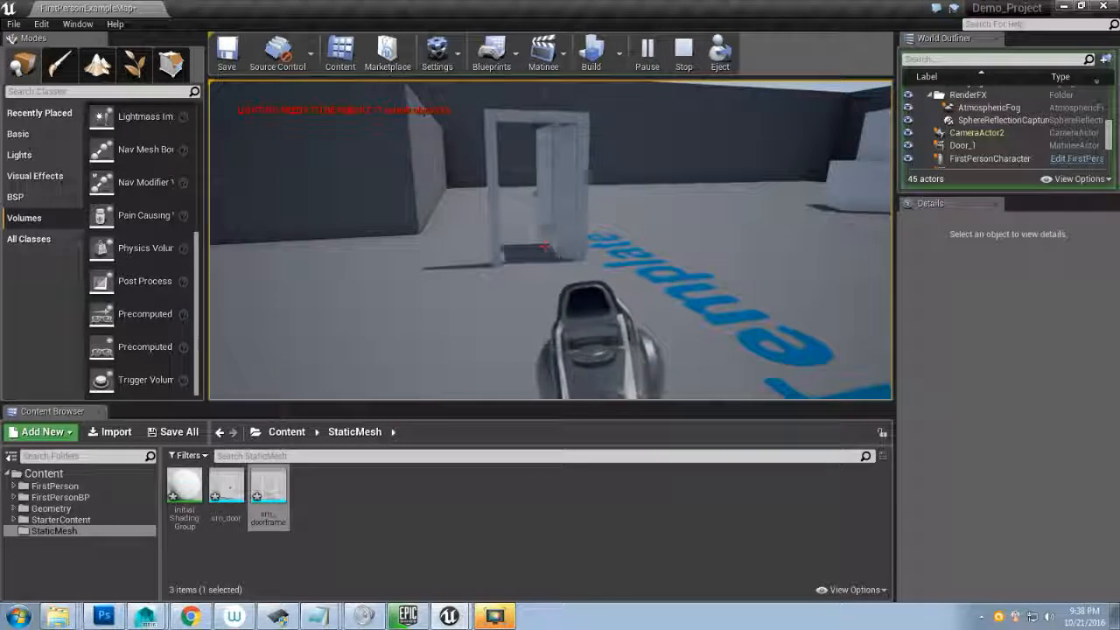
key(w)
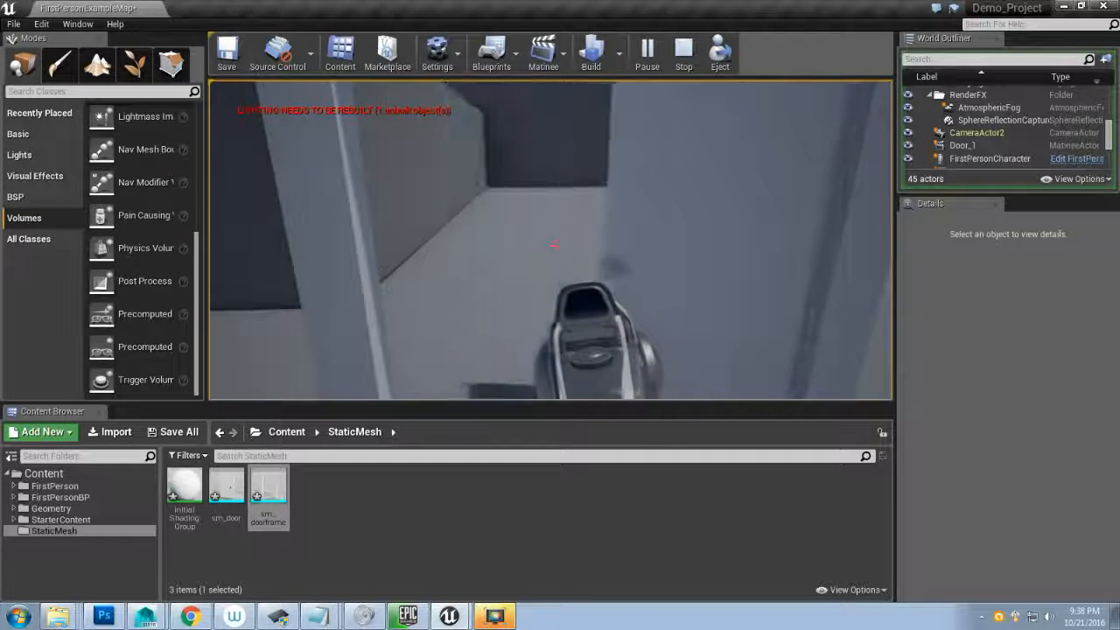
key(w)
key(s)
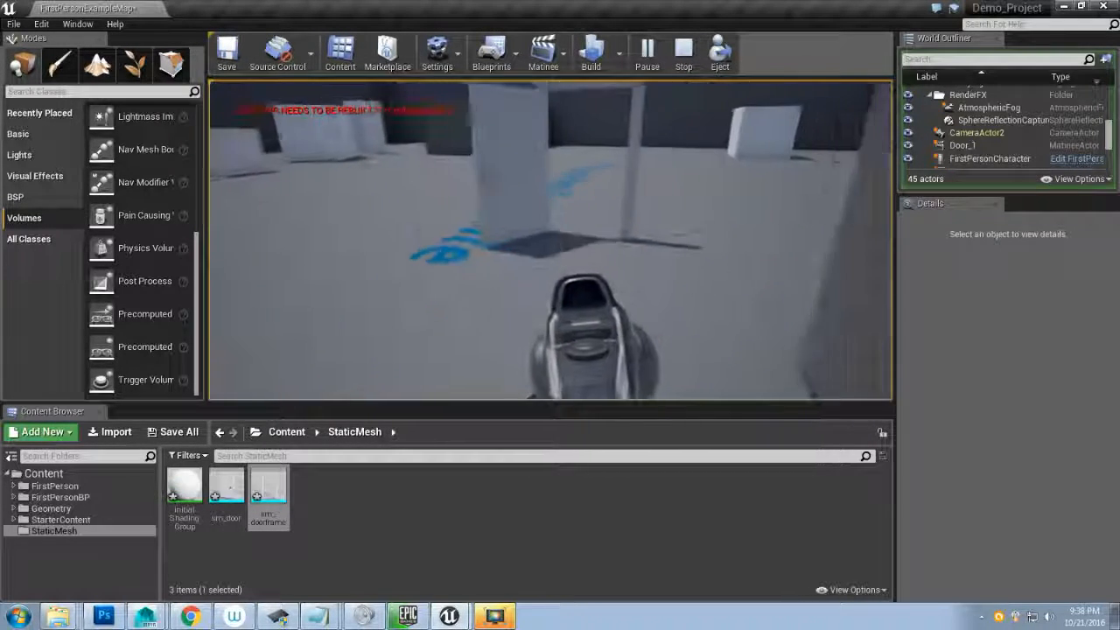
key(w)
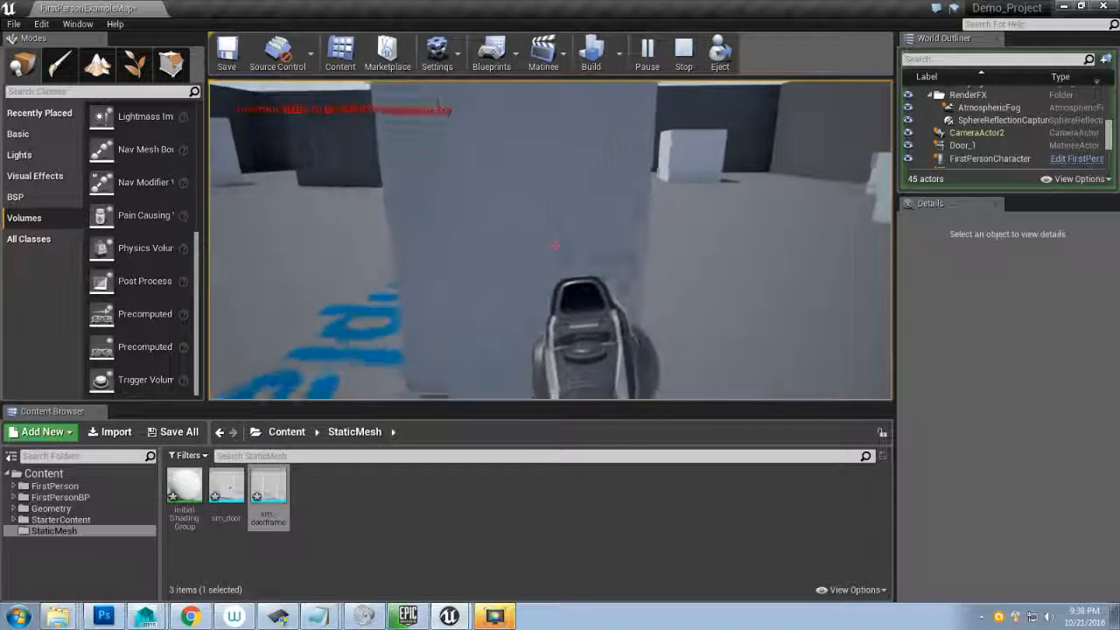
key(s)
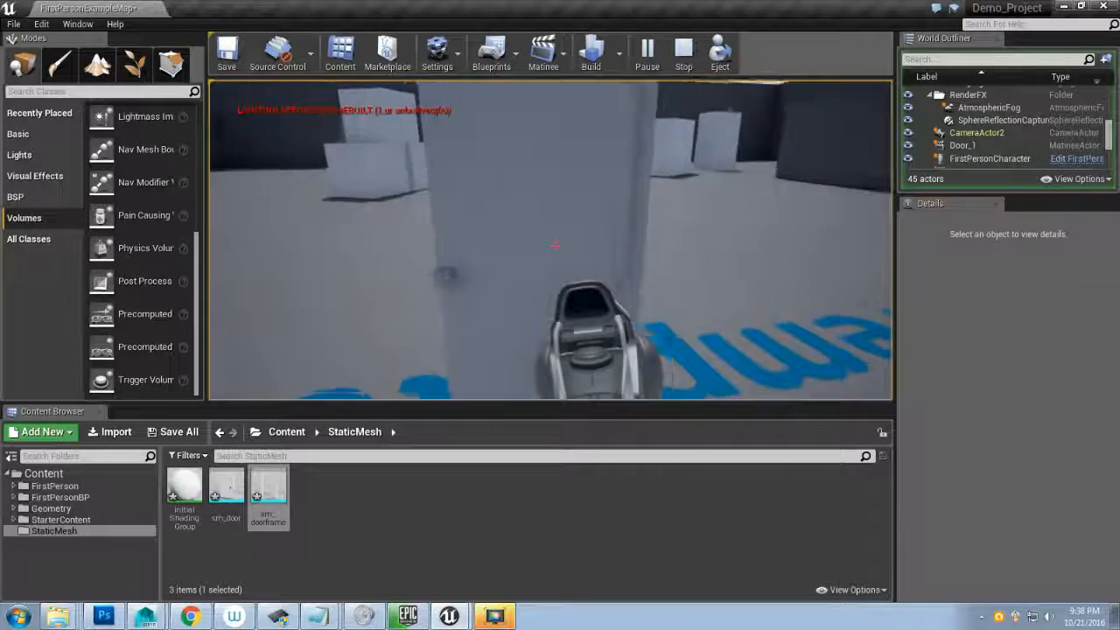
key(w)
key(s)
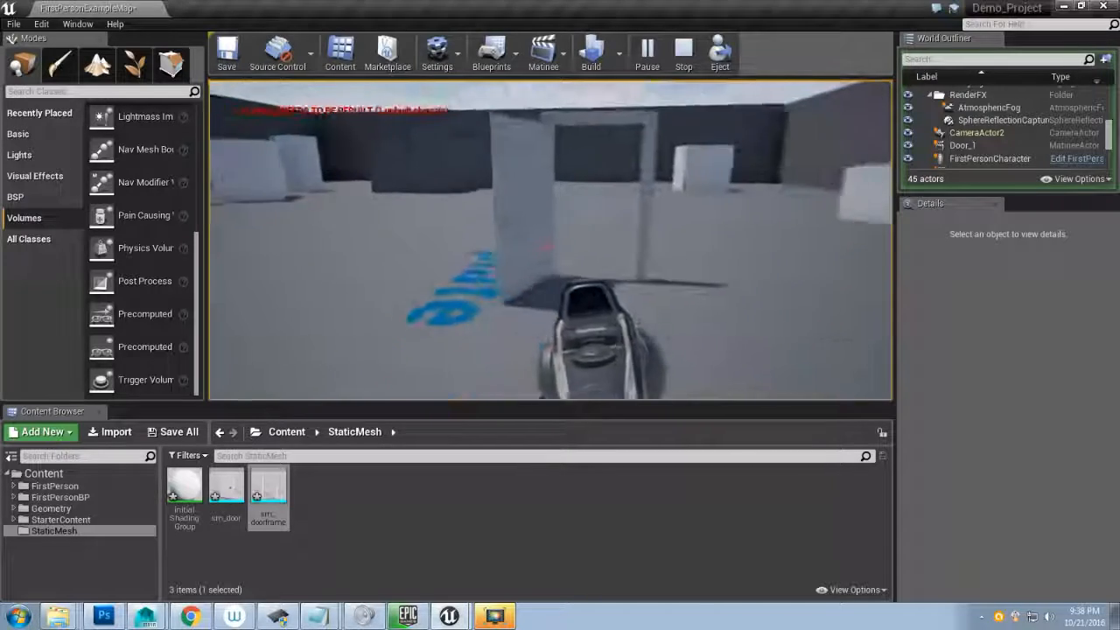
key(w)
key(s)
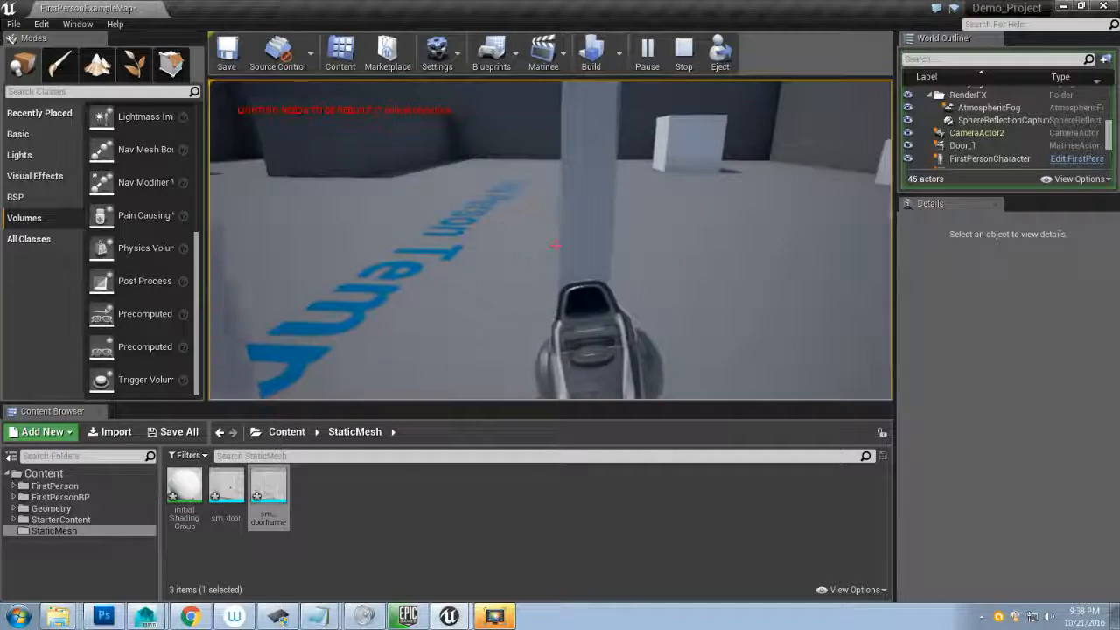
key(s)
key(w)
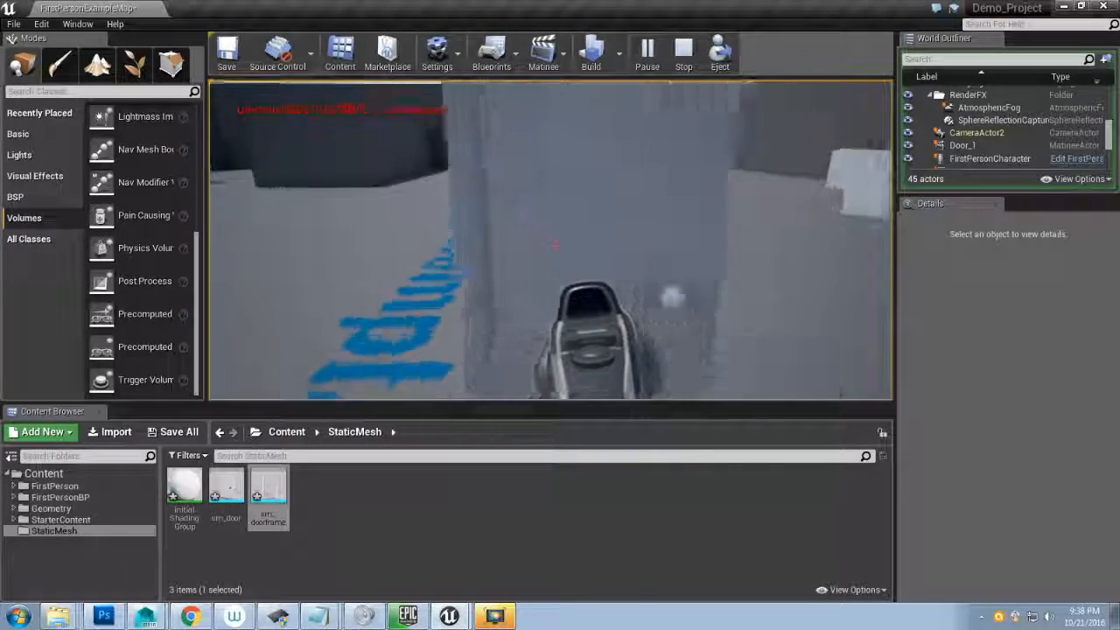
key(s)
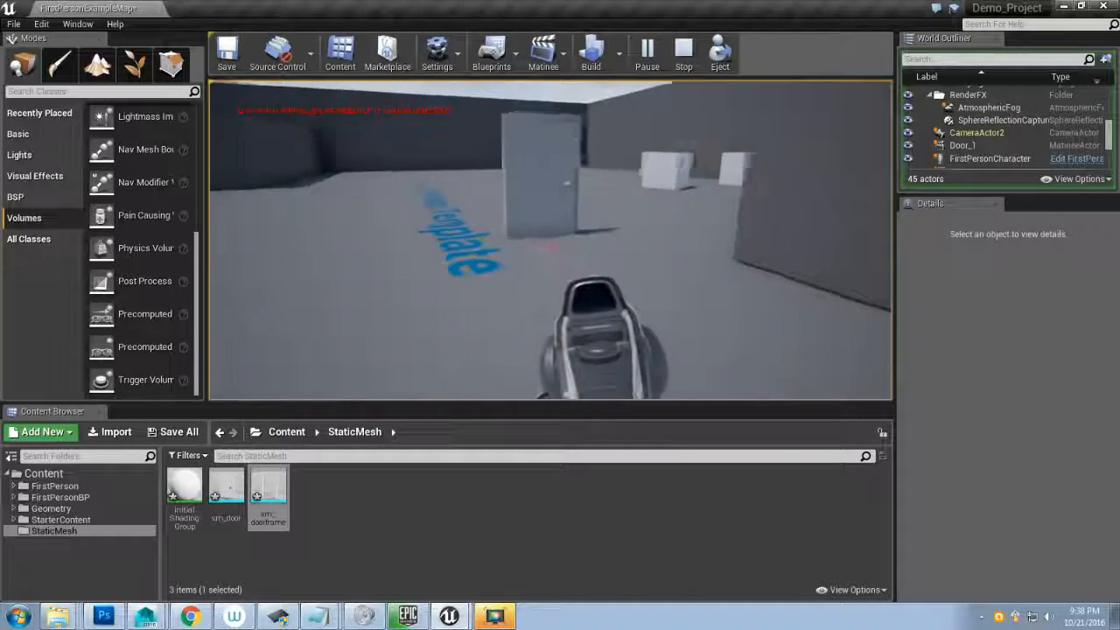
key(w)
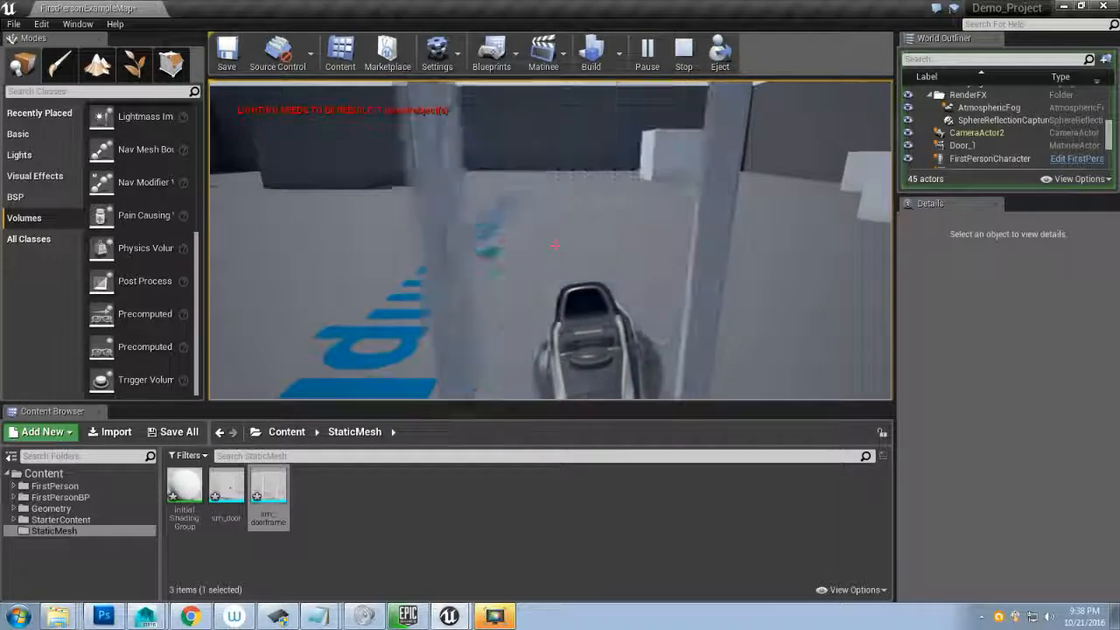
key(w)
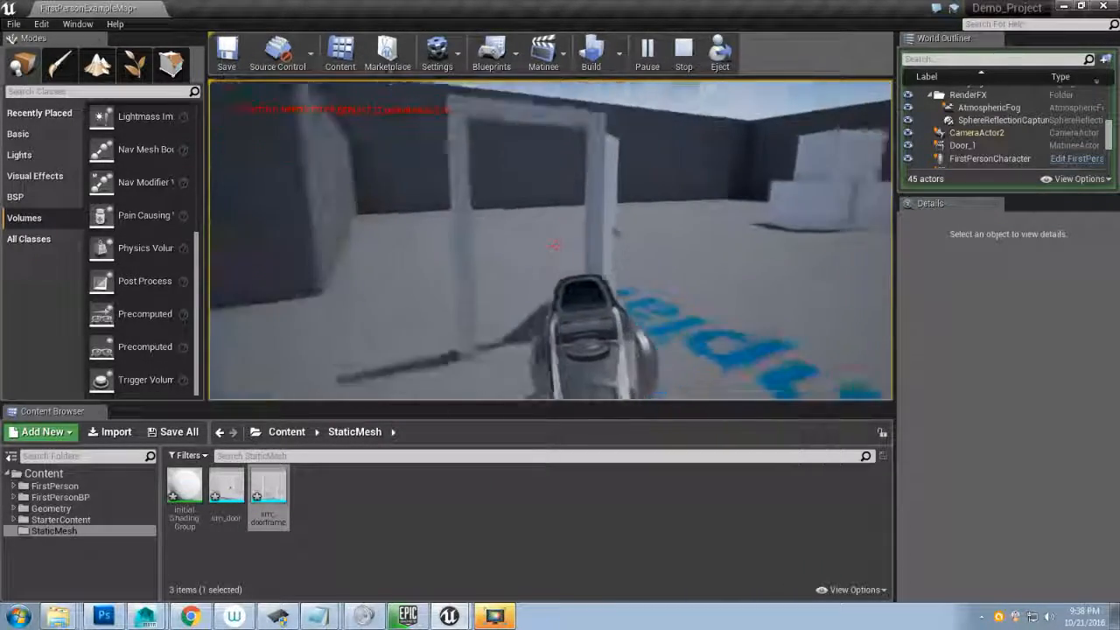
key(w)
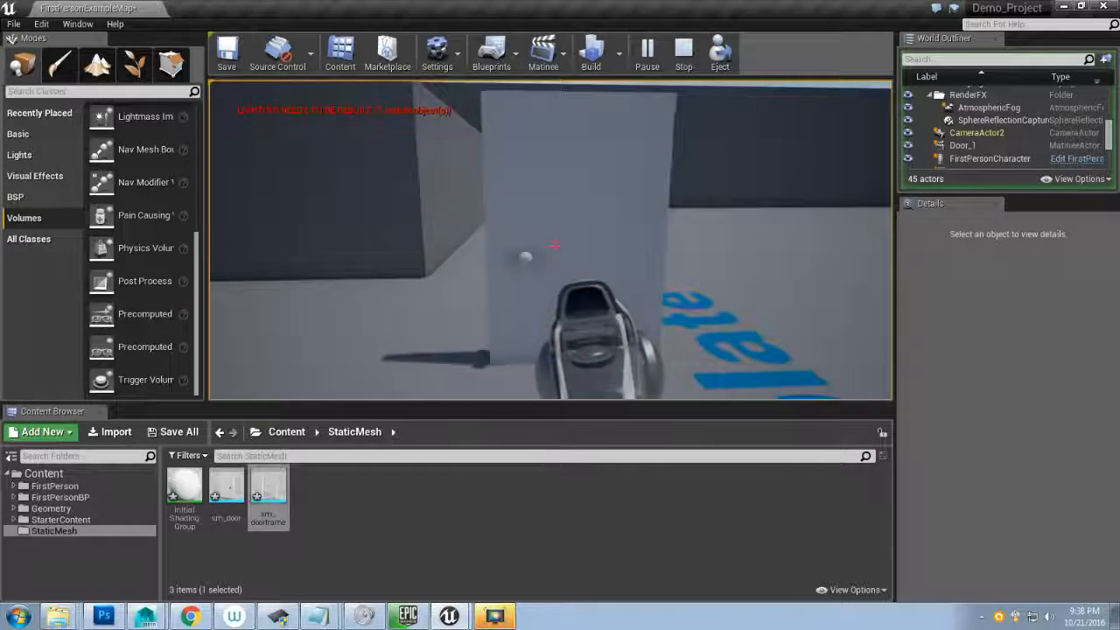
key(a)
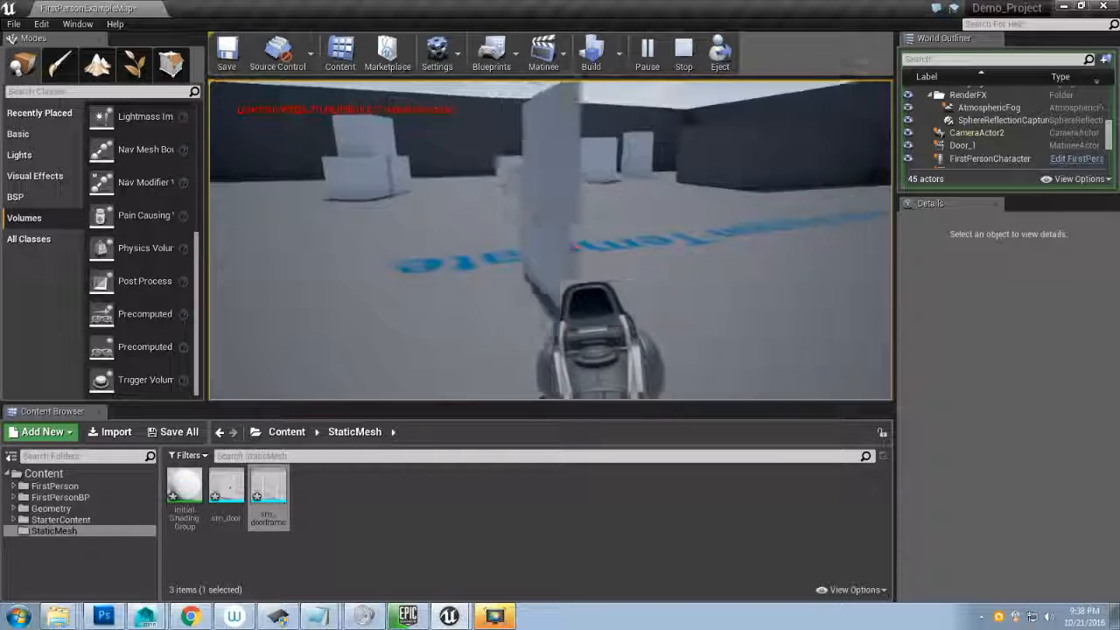
key(a)
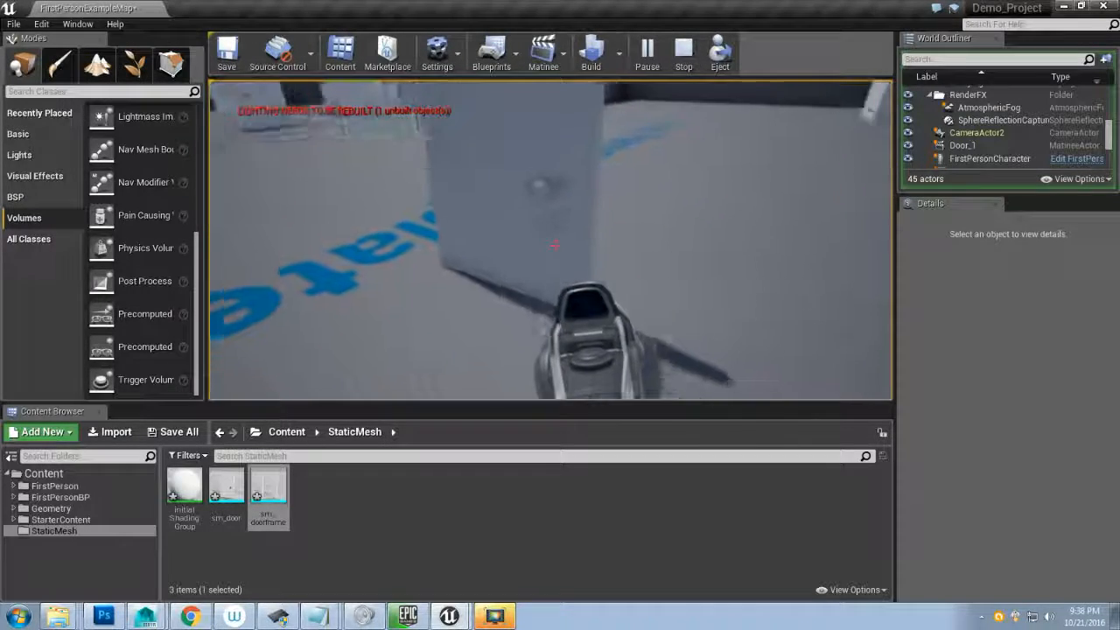
key(Escape)
- Return to the Level Blueprint and add a comment box enclosing both overlap events, the Door_1 reference, Play and Reverse
click(449, 616)
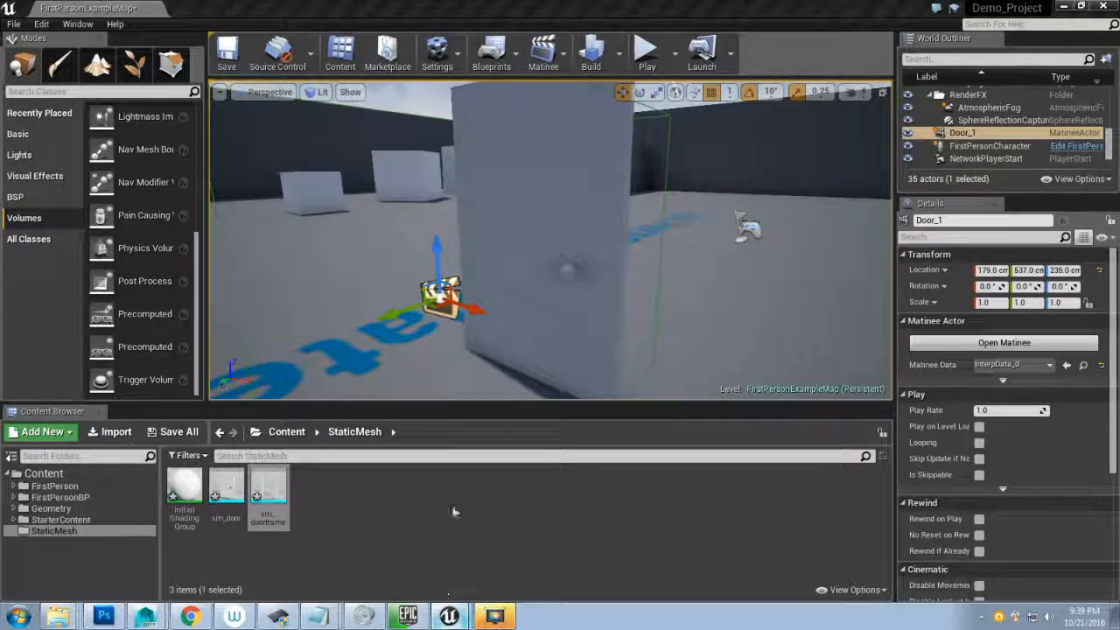
click(437, 579)
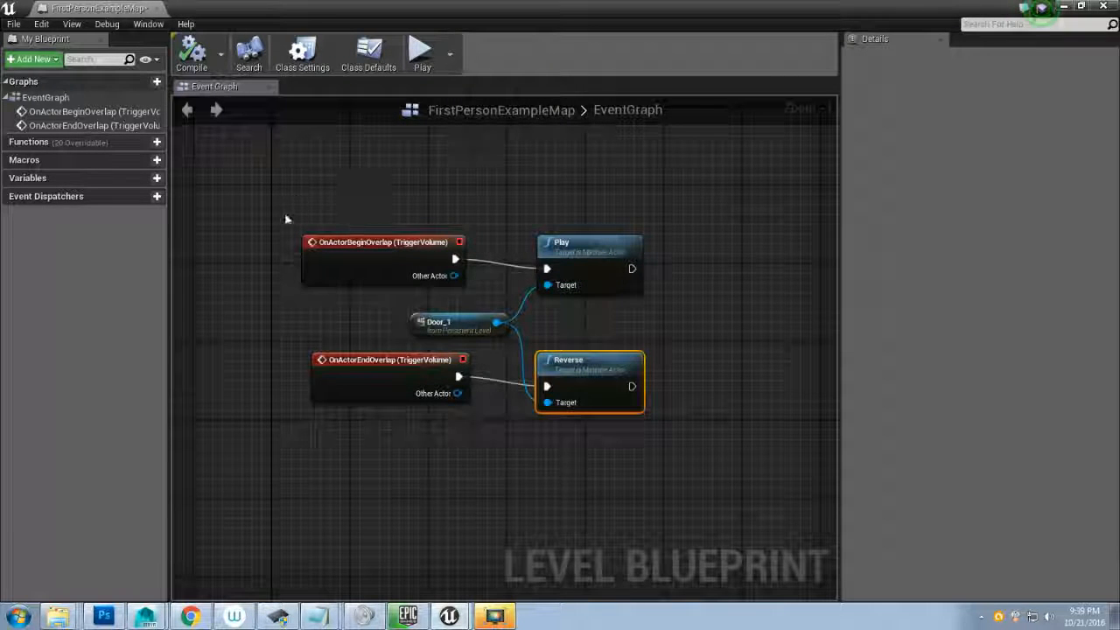
click(351, 243)
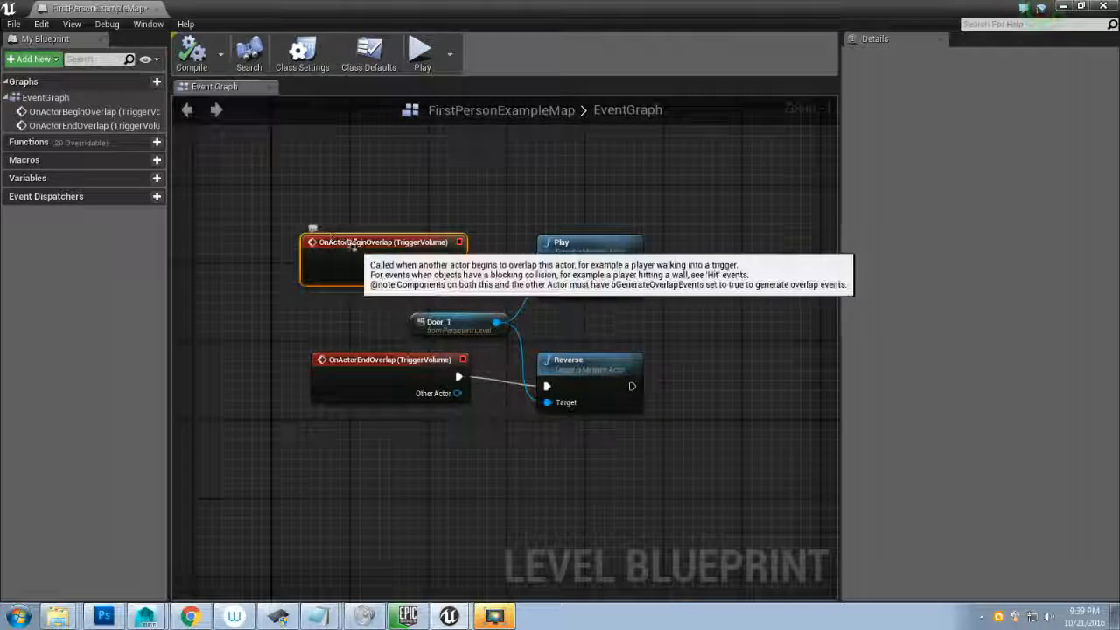
key(c)
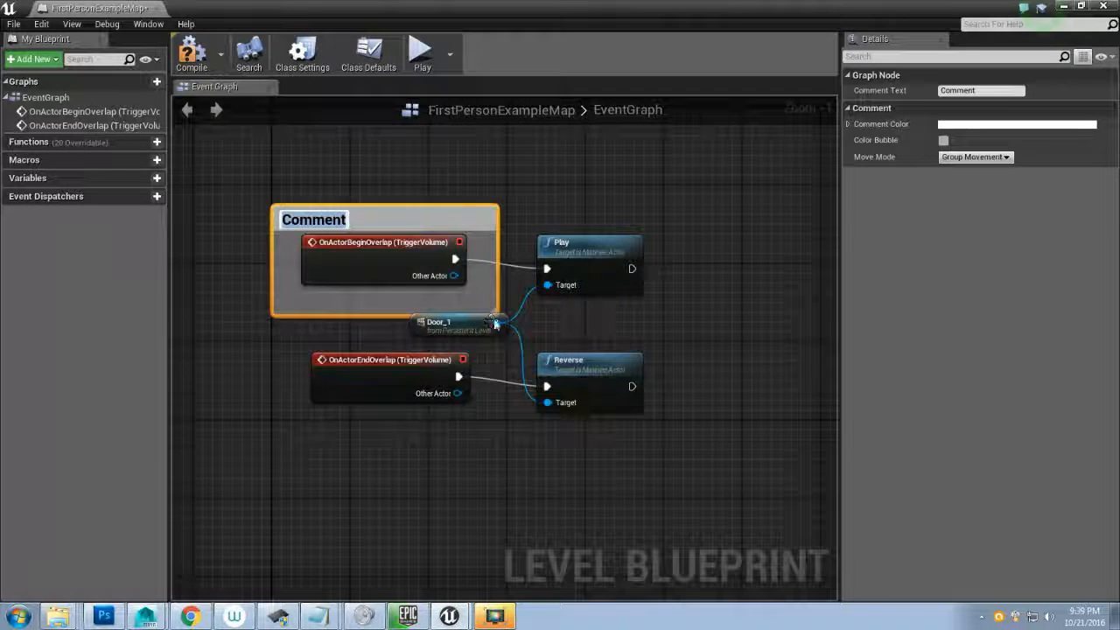
drag(496, 311, 668, 297)
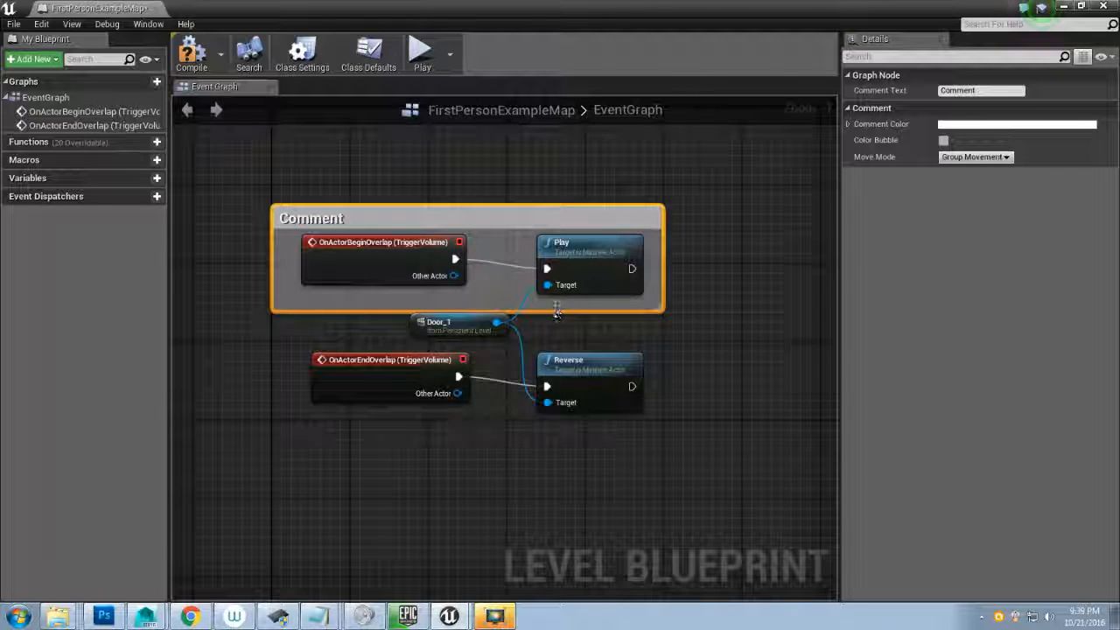
drag(557, 312, 559, 448)
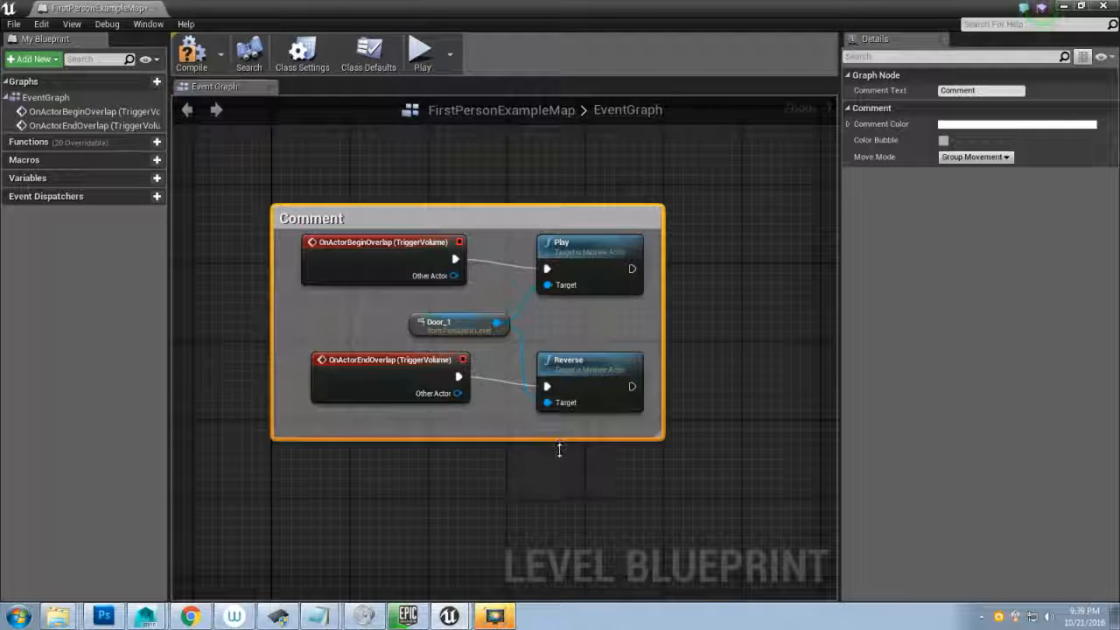
- Title the comment box around the door nodes "Door 1 Animation"
double_click(366, 219)
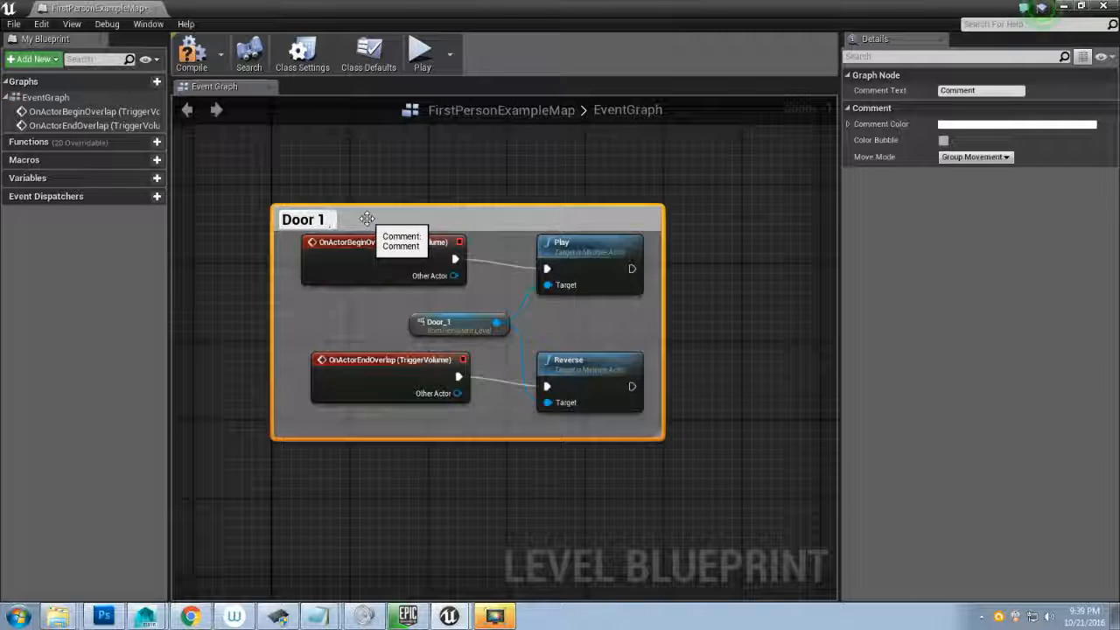
text(Door 1 Animation)
key(Return)
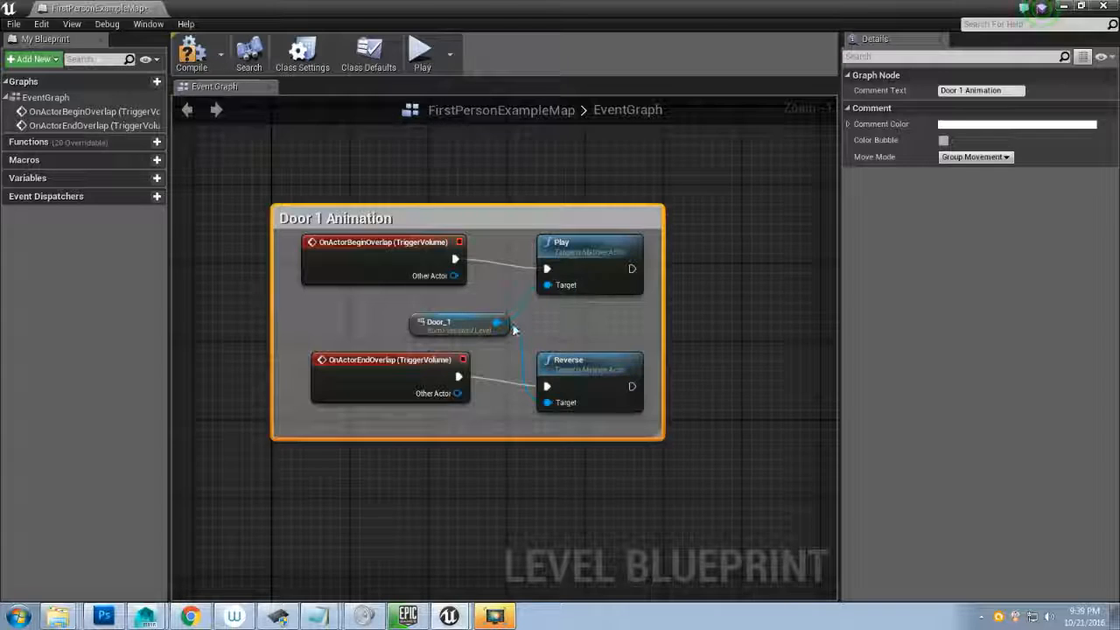
- Compile the commented Level Blueprint and close it to return to the level editor
scroll(514, 328, down, 11)
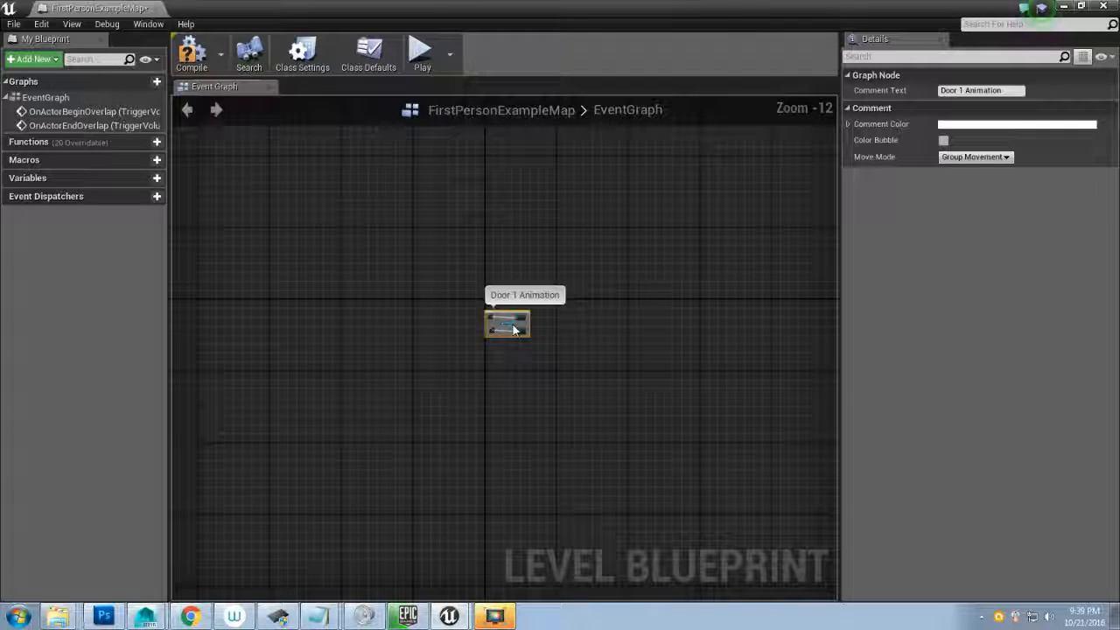
scroll(514, 328, up, 12)
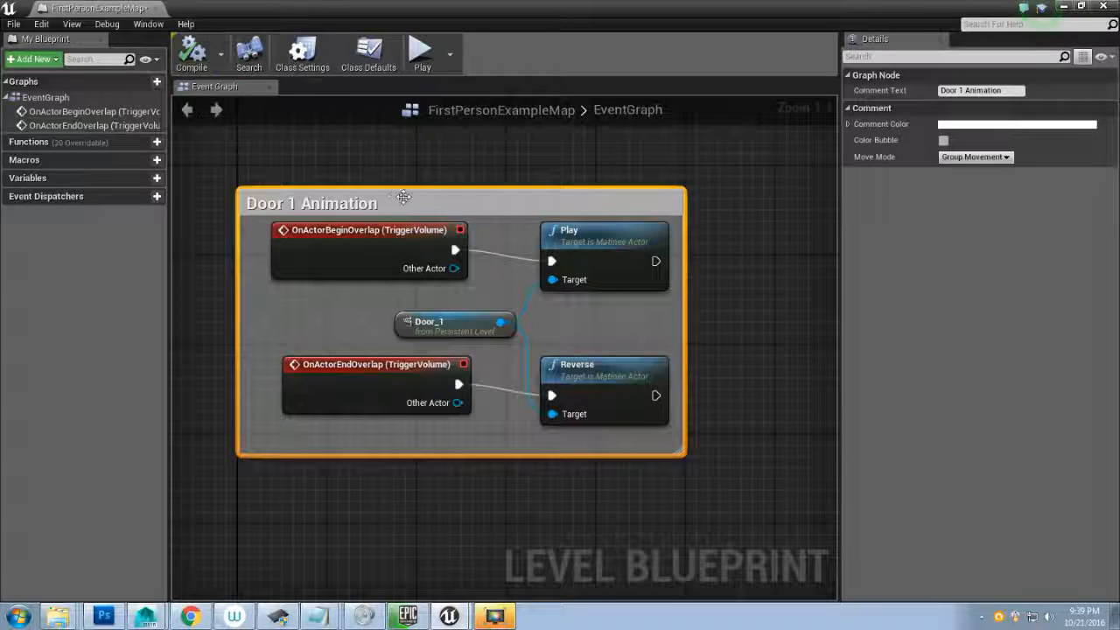
click(1104, 7)
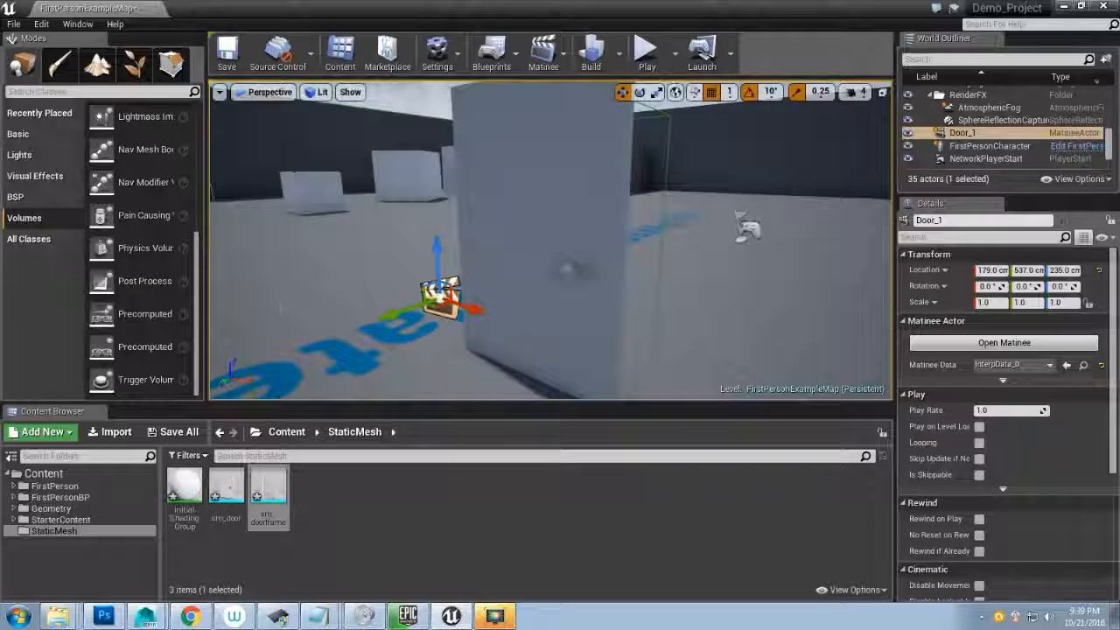